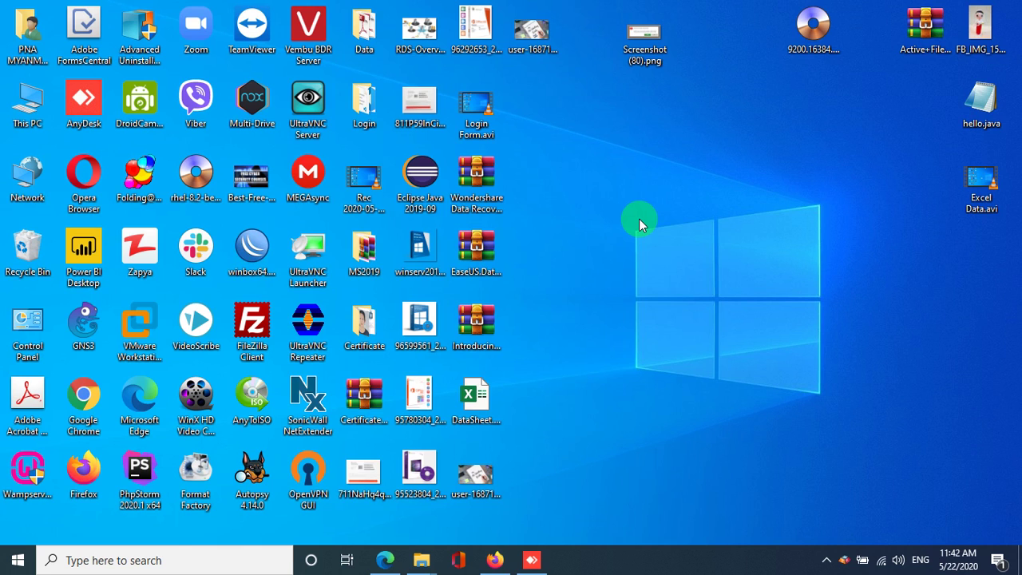
Step: Refresh the desktop, look over the folders and drives in This PC, and close its window
{"action": "right_click", "coordinate": [705, 165]}
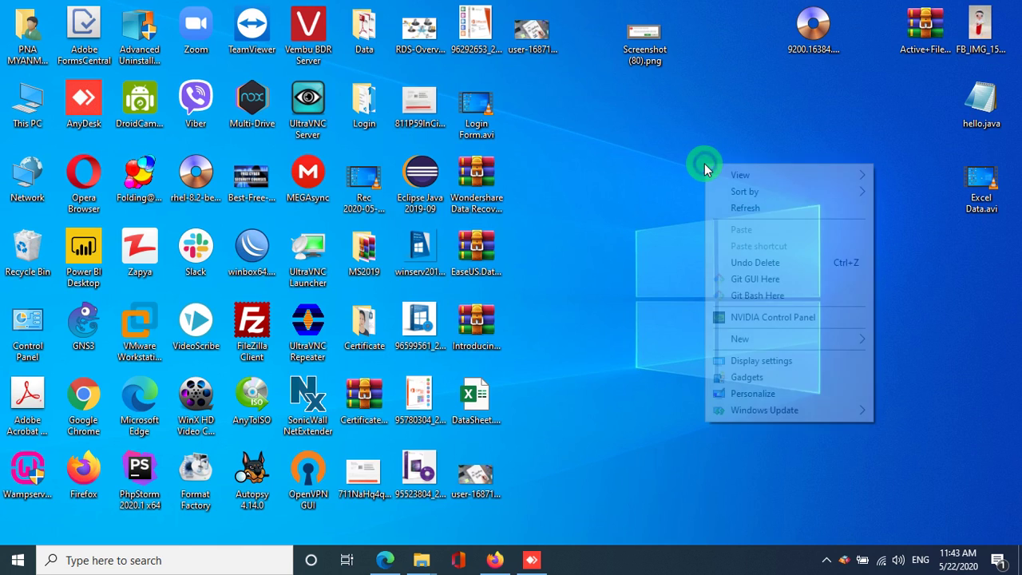
{"action": "left_click", "coordinate": [742, 209]}
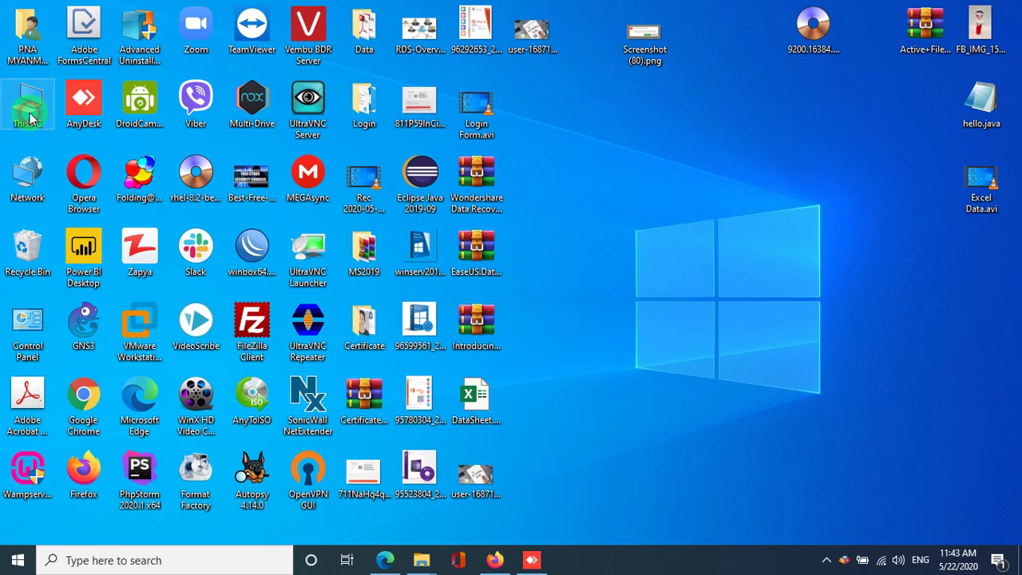
{"action": "double_click", "coordinate": [30, 118]}
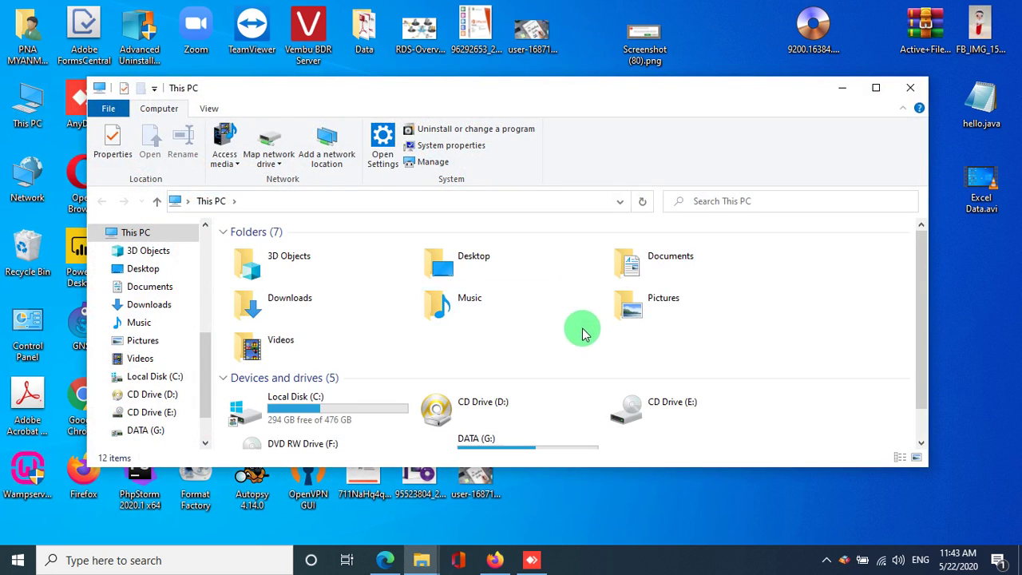
{"action": "scroll", "coordinate": [582, 334], "scroll_direction": "down", "scroll_amount": 1}
{"action": "left_click", "coordinate": [911, 88]}
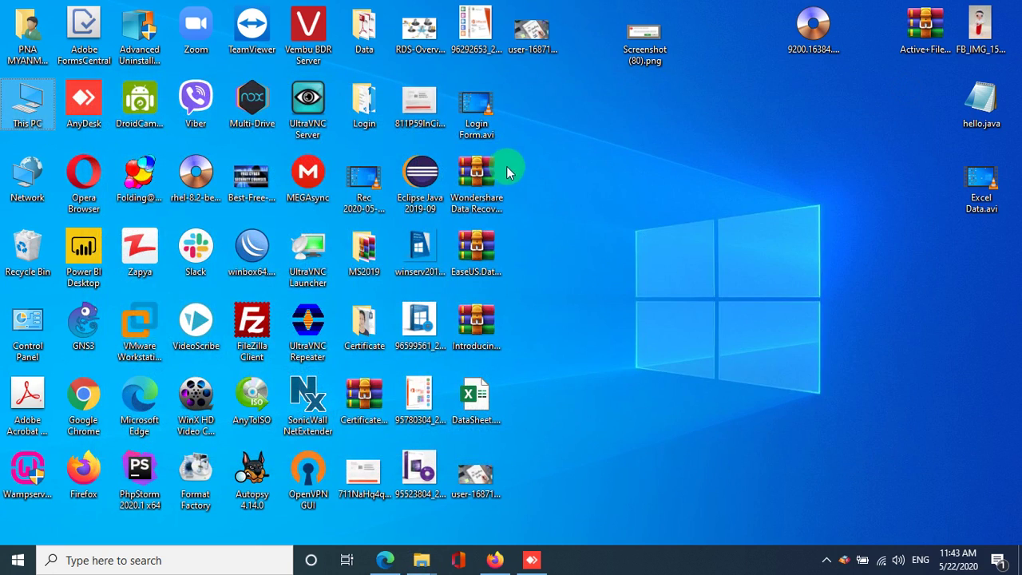
{"action": "double_click", "coordinate": [483, 188]}
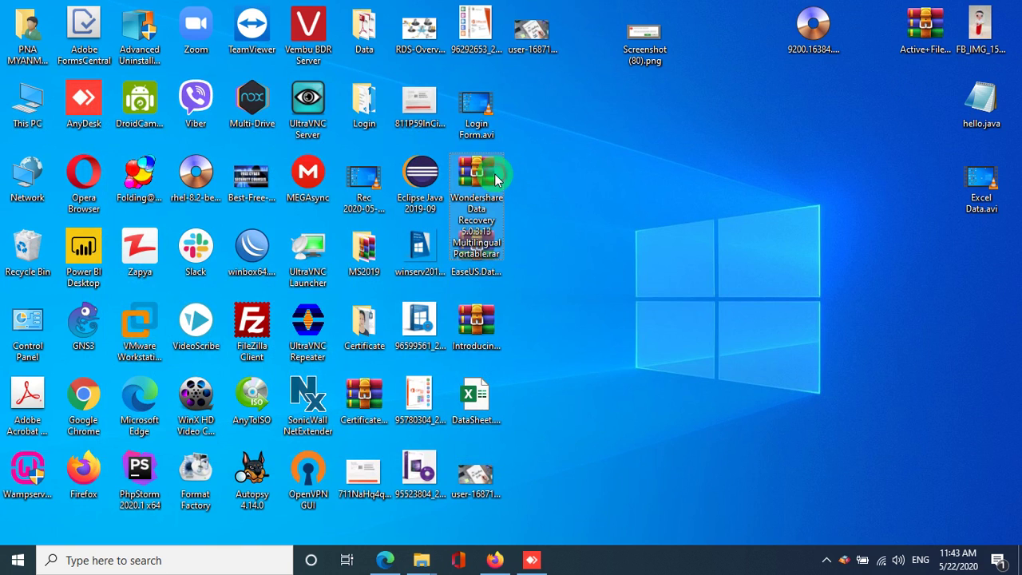
{"action": "right_click", "coordinate": [597, 153]}
{"action": "left_click", "coordinate": [632, 194]}
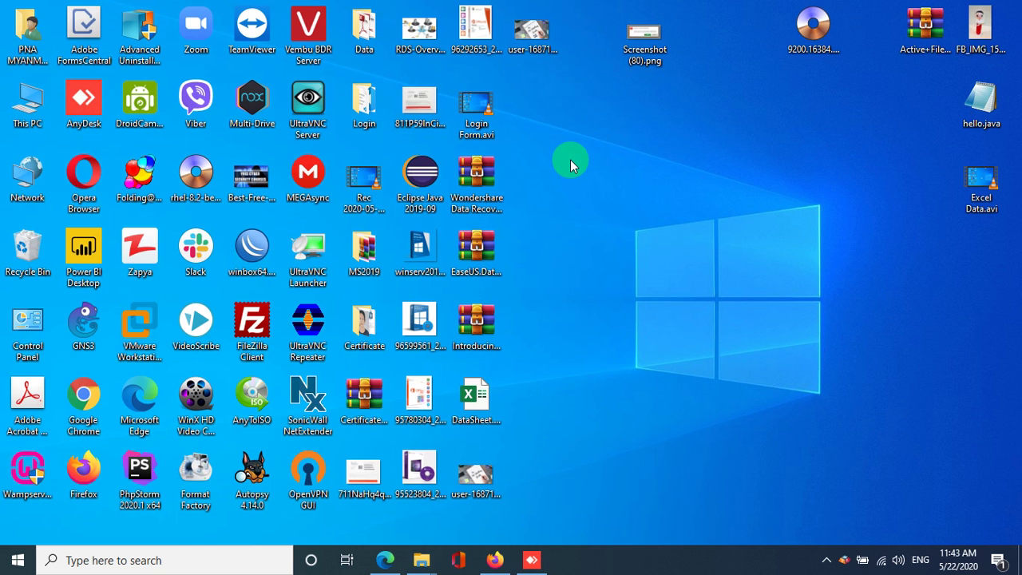
{"action": "right_click", "coordinate": [556, 235]}
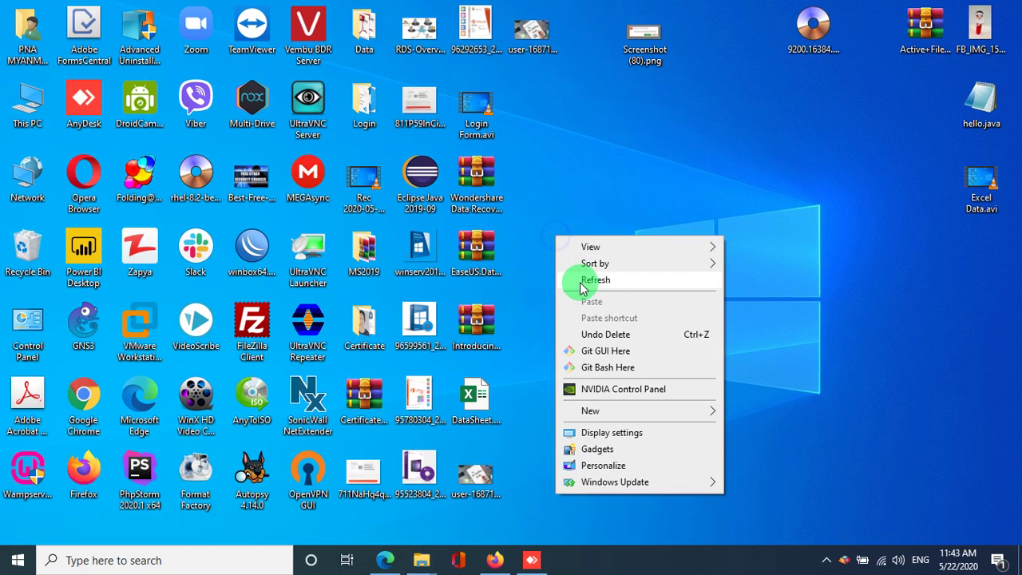
{"action": "left_click", "coordinate": [581, 280]}
{"action": "right_click", "coordinate": [580, 203]}
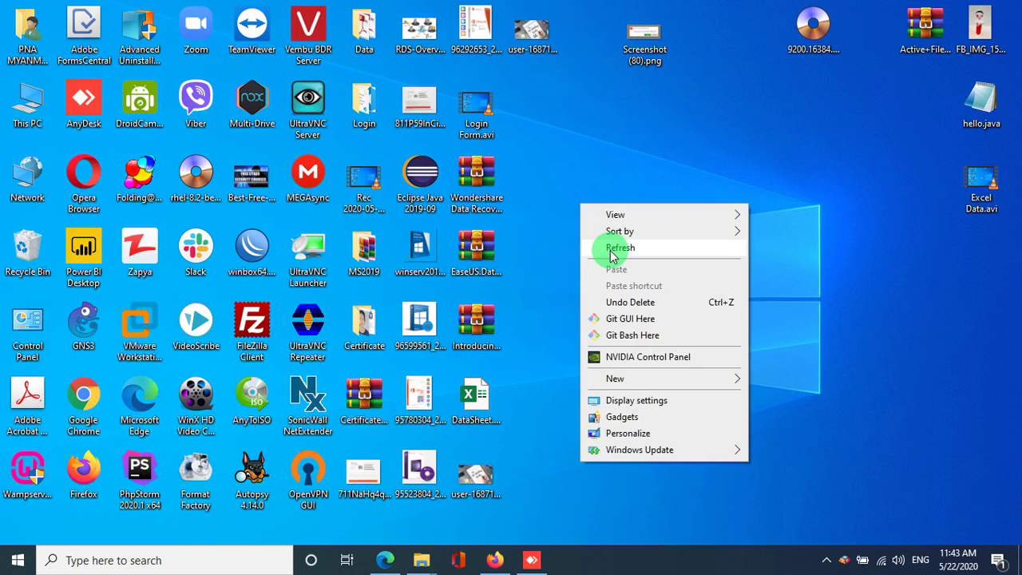
{"action": "left_click", "coordinate": [610, 250]}
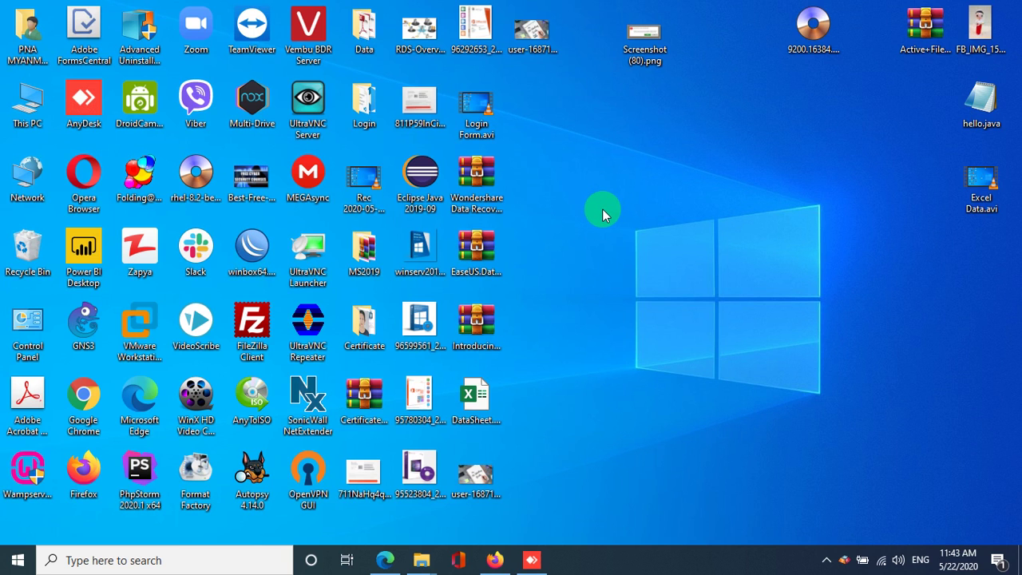
{"action": "right_click", "coordinate": [605, 225]}
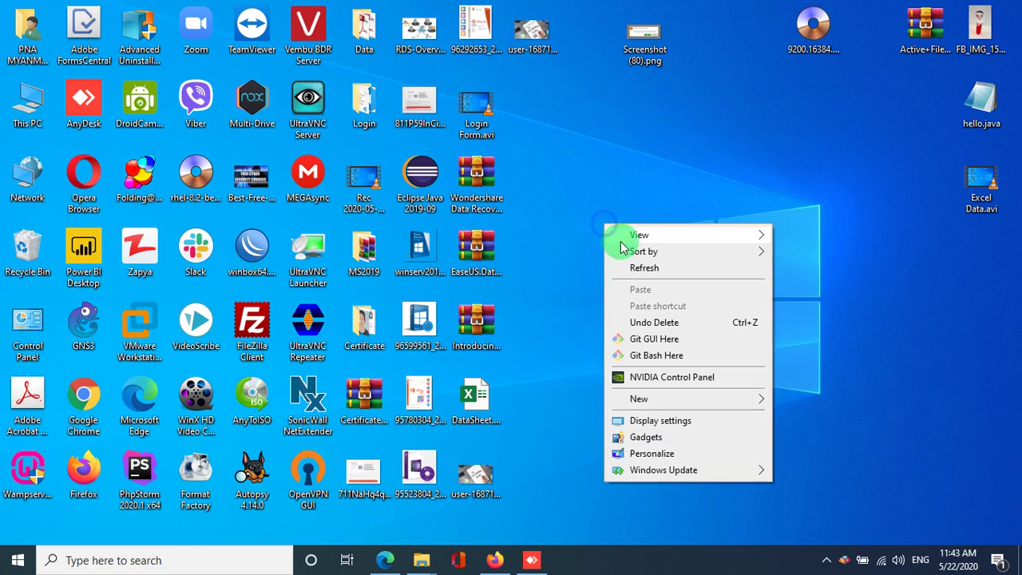
{"action": "right_click", "coordinate": [558, 134]}
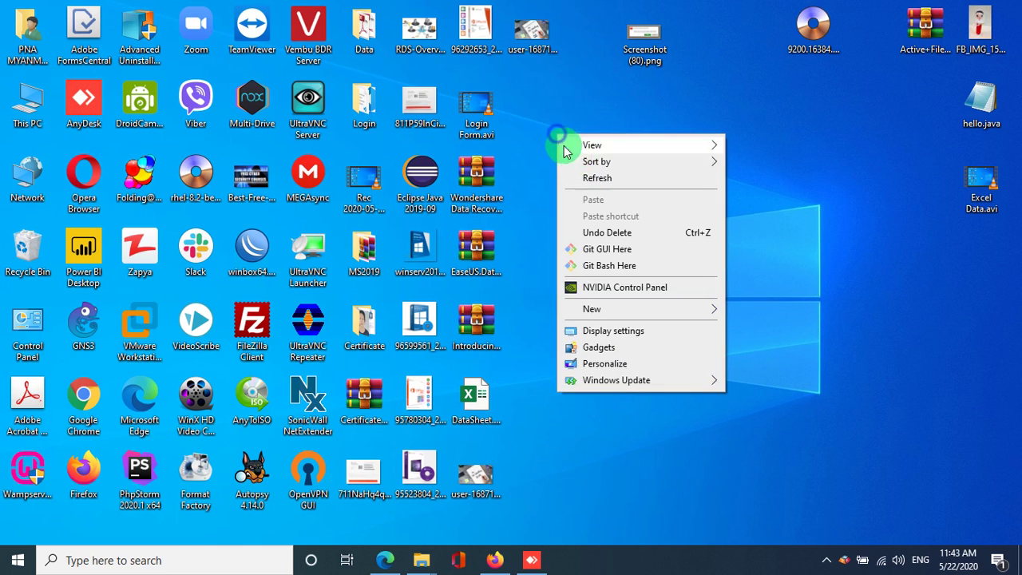
{"action": "left_click", "coordinate": [587, 183]}
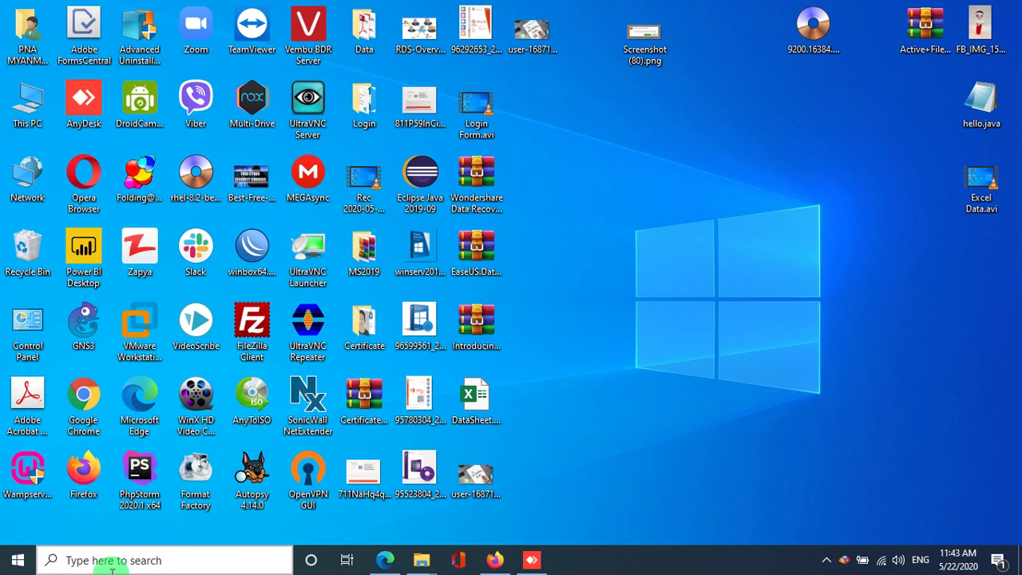
{"action": "left_click", "coordinate": [14, 567]}
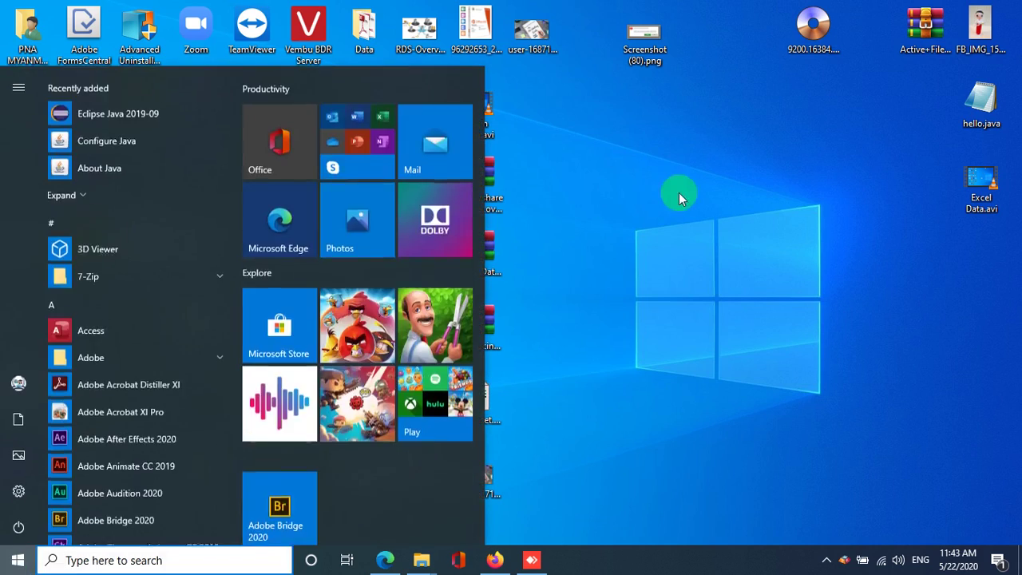
{"action": "right_click", "coordinate": [677, 168]}
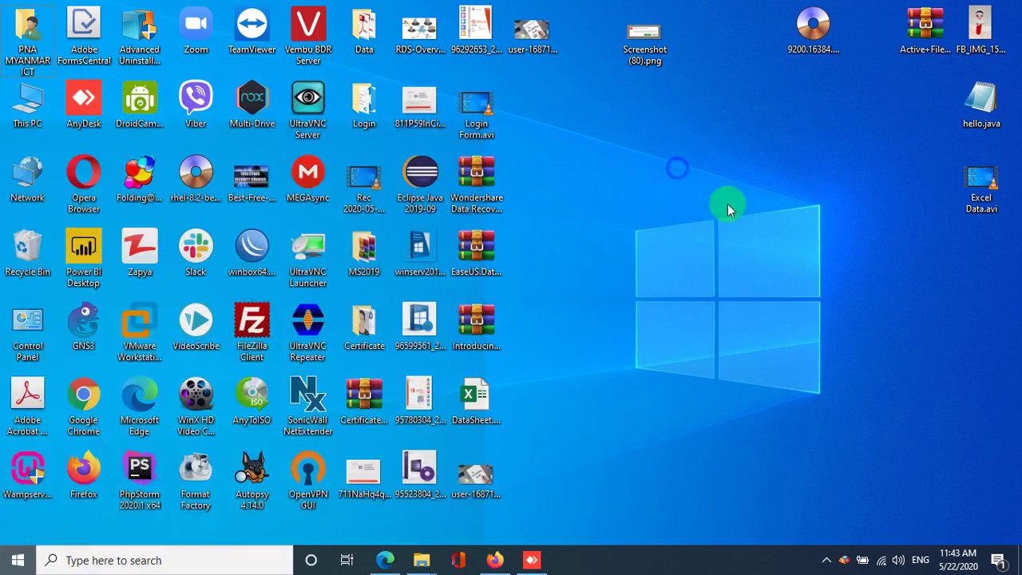
{"action": "left_click", "coordinate": [731, 216]}
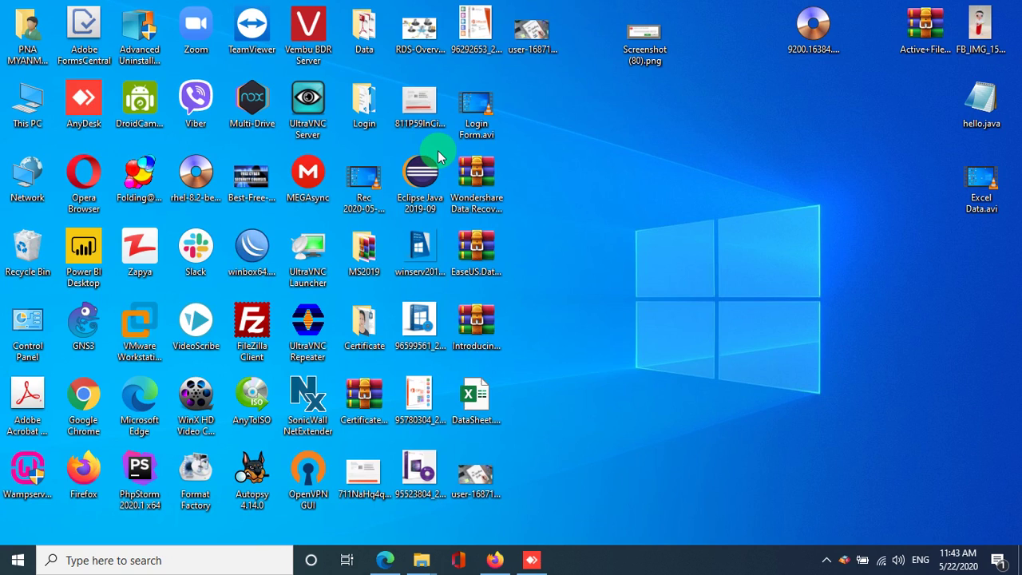
{"action": "right_click", "coordinate": [589, 134]}
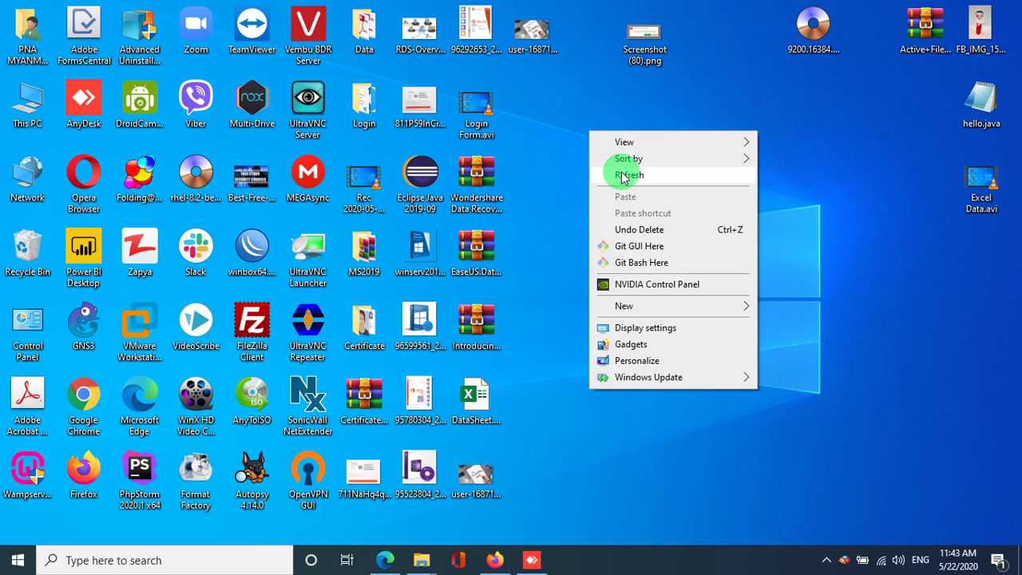
{"action": "left_click", "coordinate": [624, 176]}
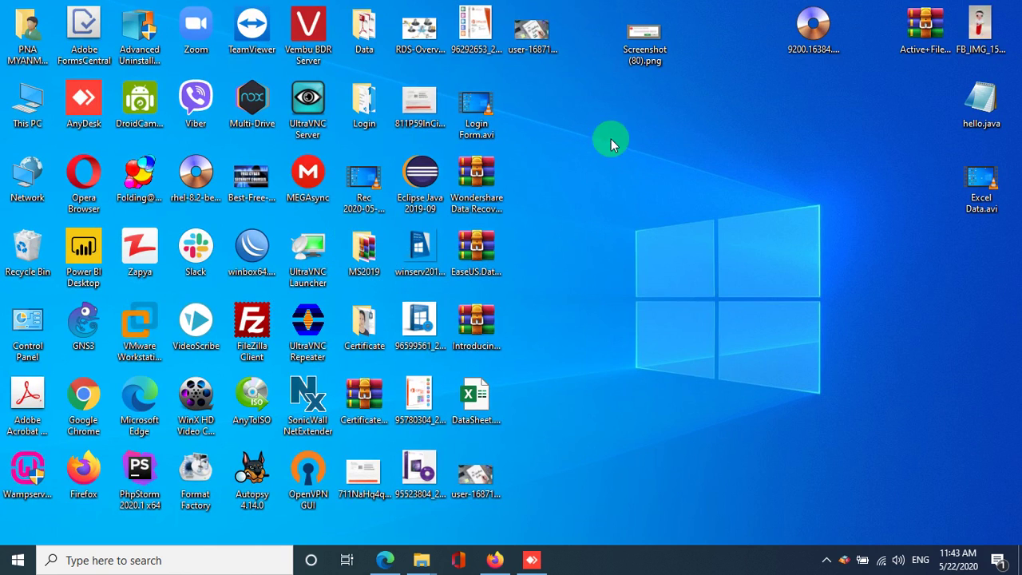
{"action": "left_click_drag", "start_coordinate": [554, 128], "coordinate": [832, 425]}
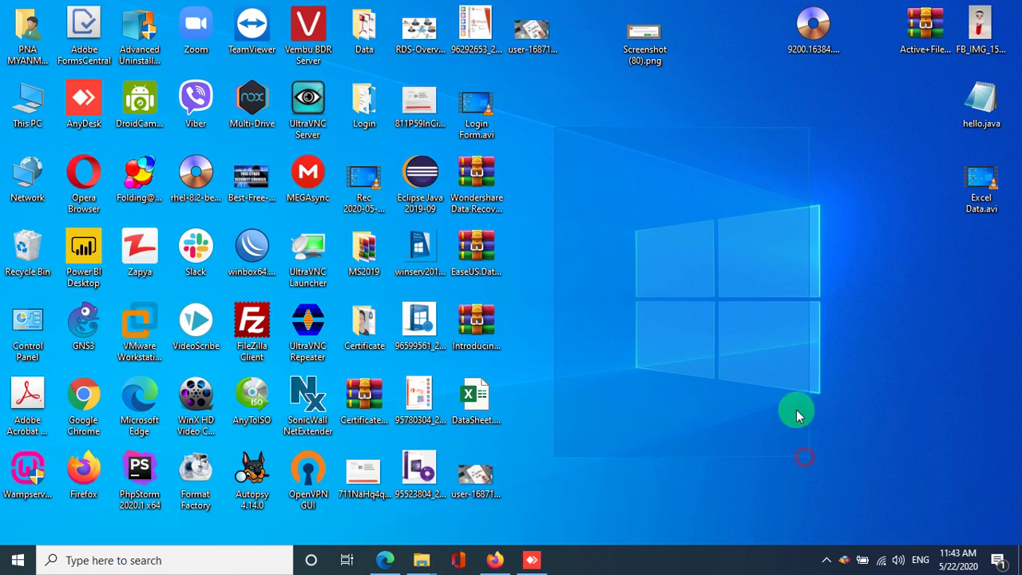
{"action": "right_click", "coordinate": [656, 230]}
{"action": "left_click", "coordinate": [679, 273]}
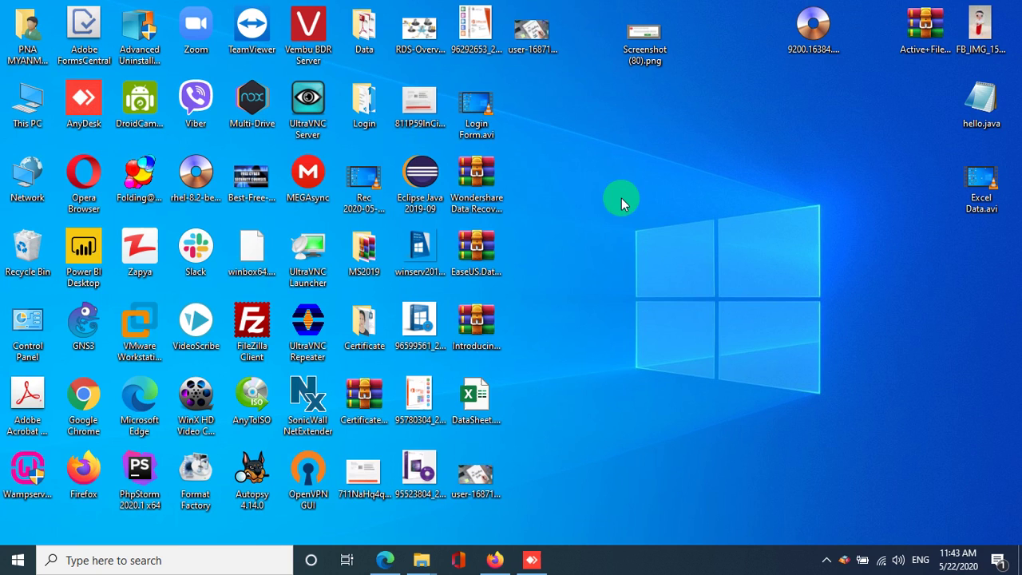
{"action": "right_click", "coordinate": [591, 128]}
{"action": "left_click", "coordinate": [628, 172]}
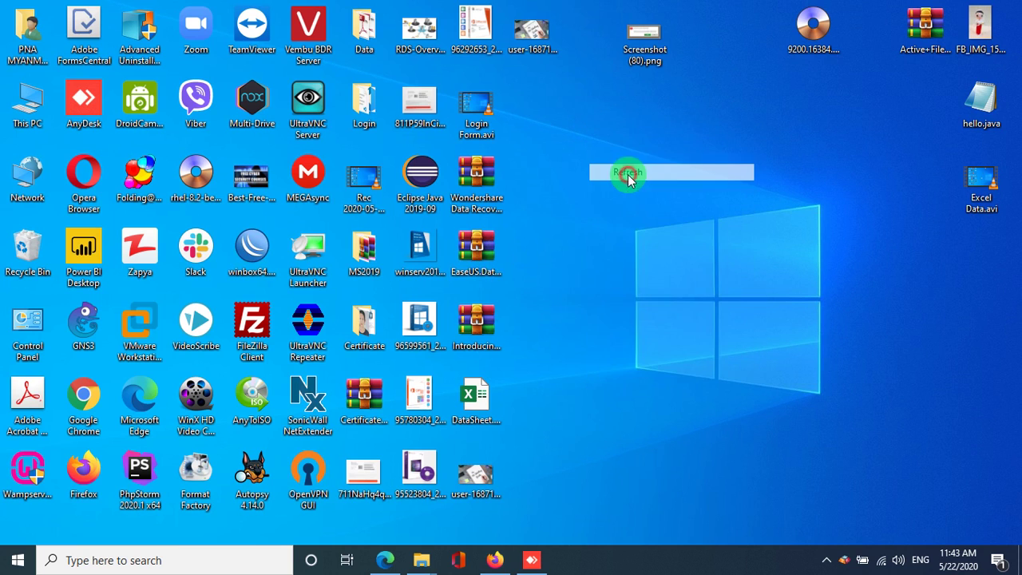
{"action": "left_click", "coordinate": [18, 560]}
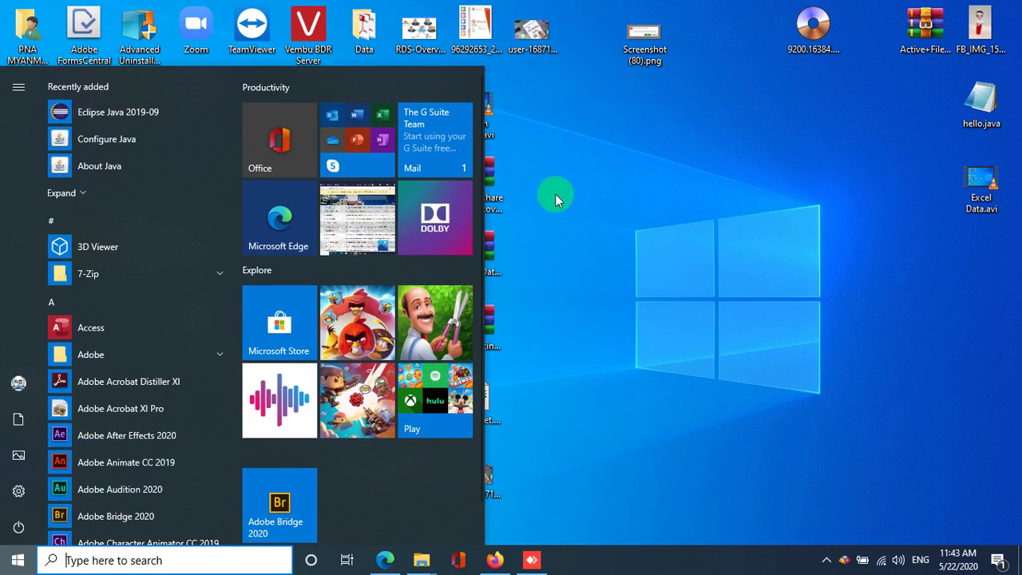
{"action": "right_click", "coordinate": [593, 145]}
{"action": "left_click", "coordinate": [617, 186]}
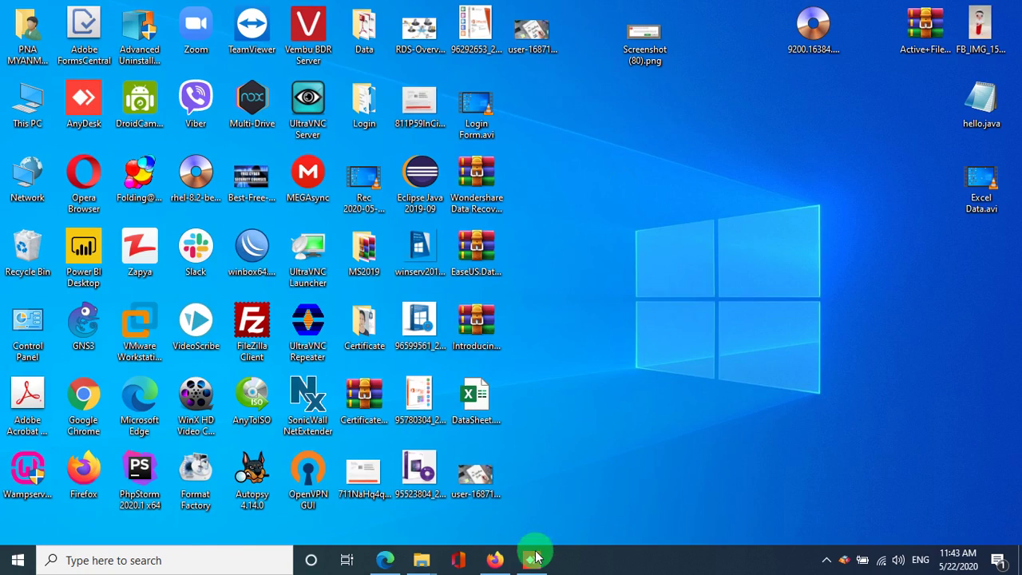
Step: Switch to the AnyDesk remote session to view the completed Local Disk (C:) recovery scan, and minimize it again
{"action": "left_click", "coordinate": [532, 560]}
{"action": "left_click", "coordinate": [533, 560]}
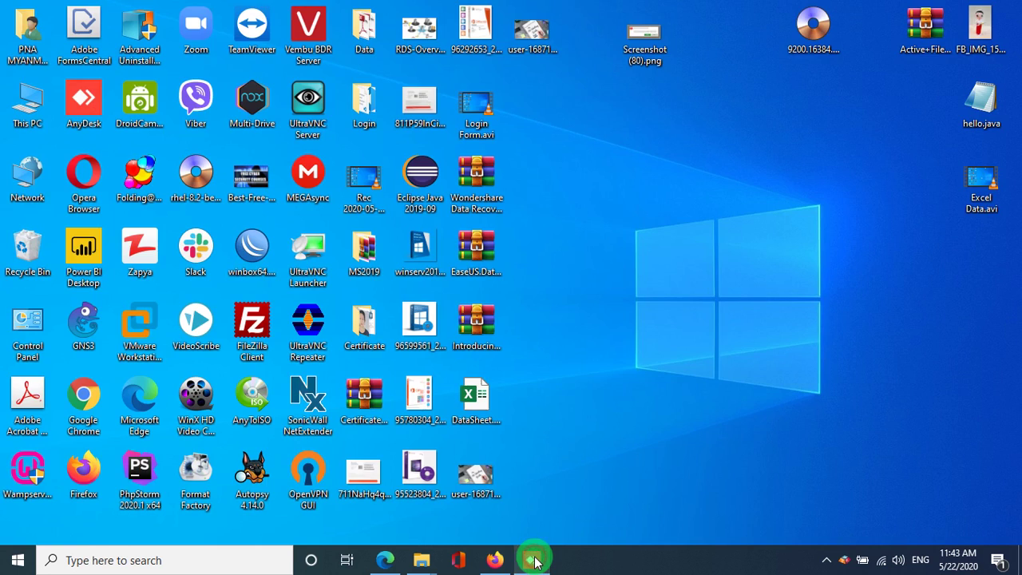
{"action": "left_click", "coordinate": [534, 560]}
{"action": "left_click", "coordinate": [226, 209]}
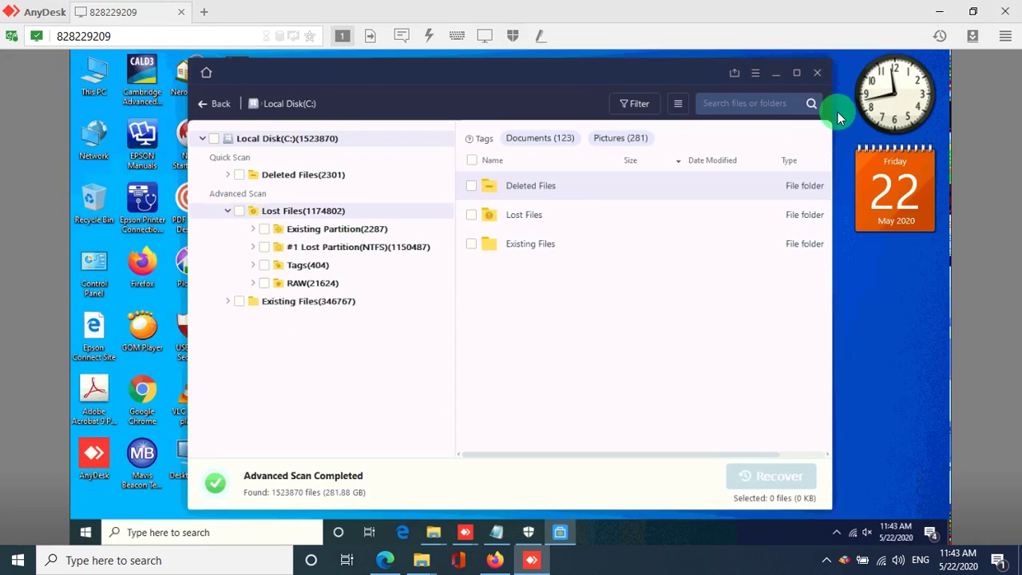
{"action": "left_click", "coordinate": [940, 12]}
{"action": "right_click", "coordinate": [686, 154]}
{"action": "left_click", "coordinate": [732, 201]}
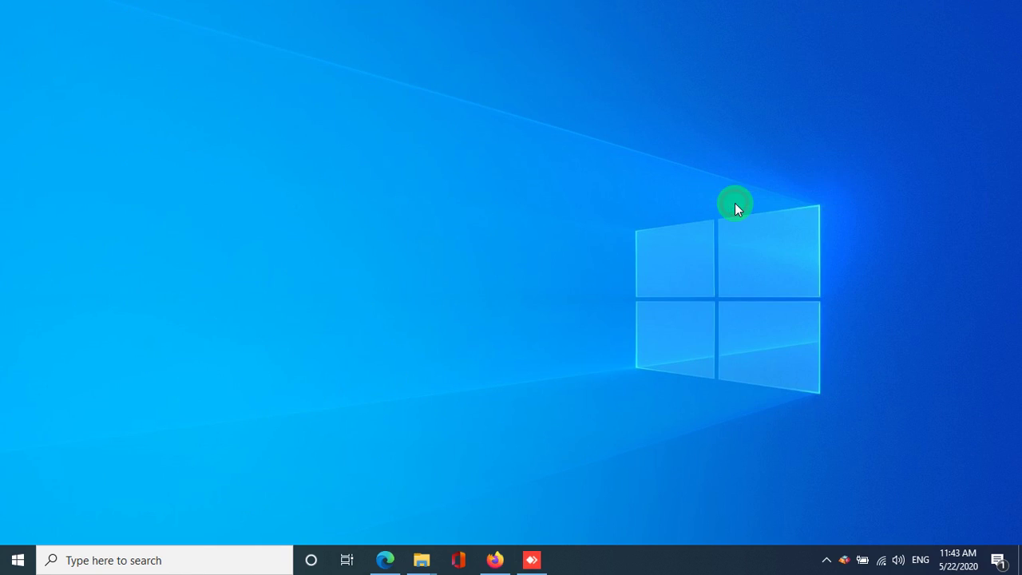
{"action": "right_click", "coordinate": [566, 123]}
{"action": "left_click", "coordinate": [584, 164]}
{"action": "left_click", "coordinate": [489, 172]}
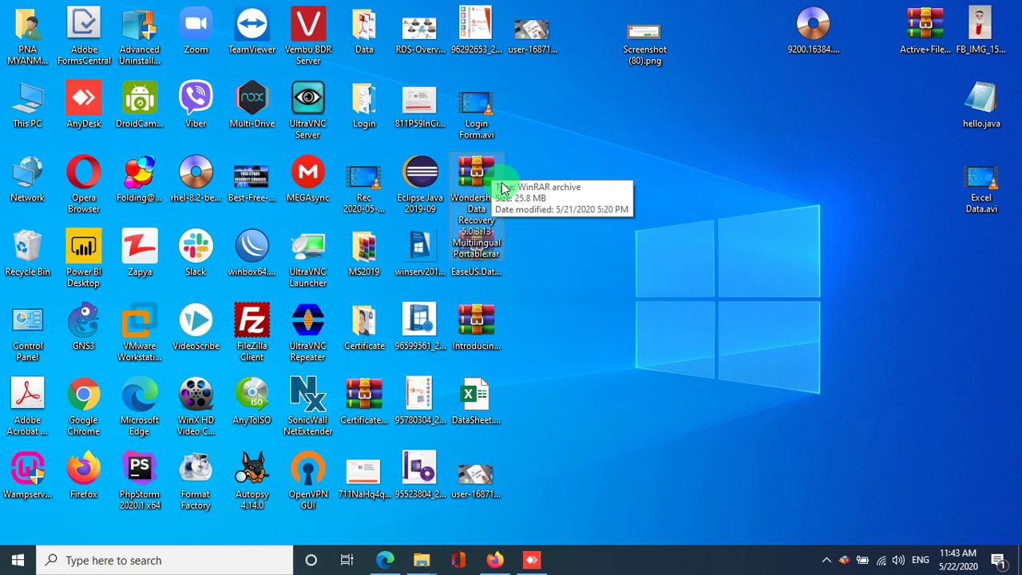
{"action": "right_click", "coordinate": [588, 126]}
{"action": "left_click", "coordinate": [615, 166]}
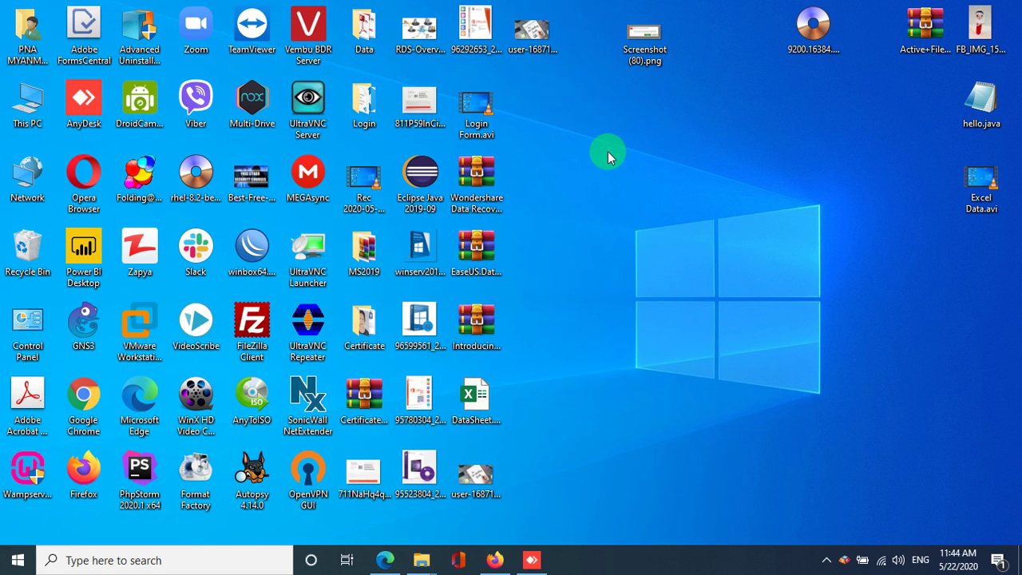
{"action": "right_click", "coordinate": [608, 151]}
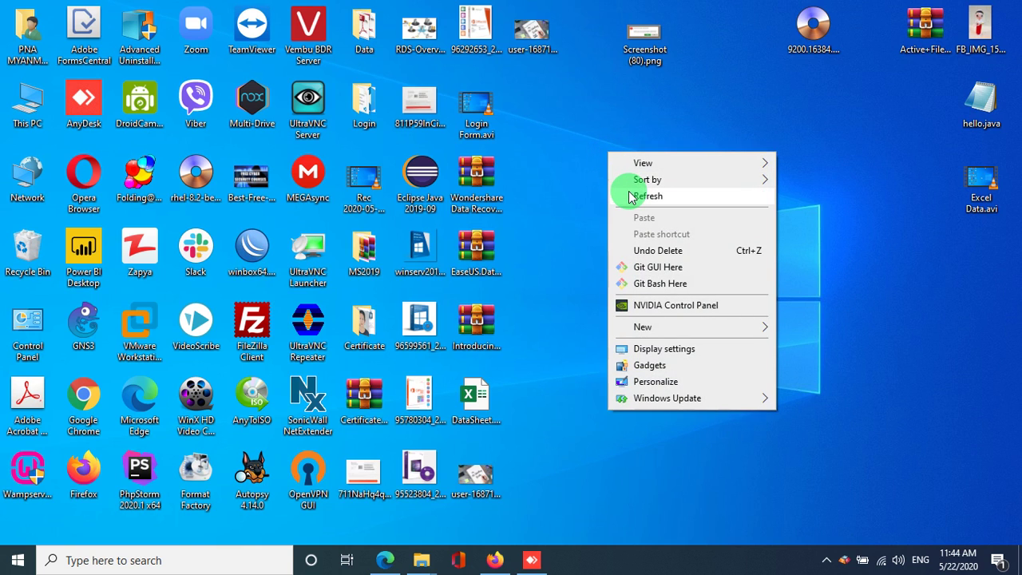
{"action": "left_click", "coordinate": [630, 196]}
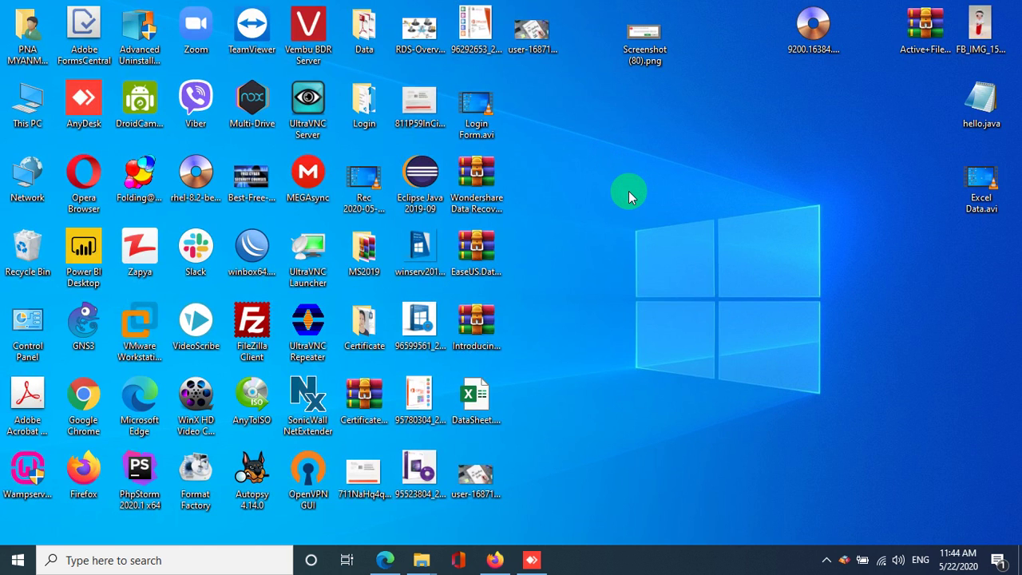
{"action": "right_click", "coordinate": [620, 179]}
{"action": "left_click", "coordinate": [654, 222]}
Step: Switch to the AnyDesk remote session and minimize the data recovery window on the remote computer
{"action": "left_click", "coordinate": [529, 556]}
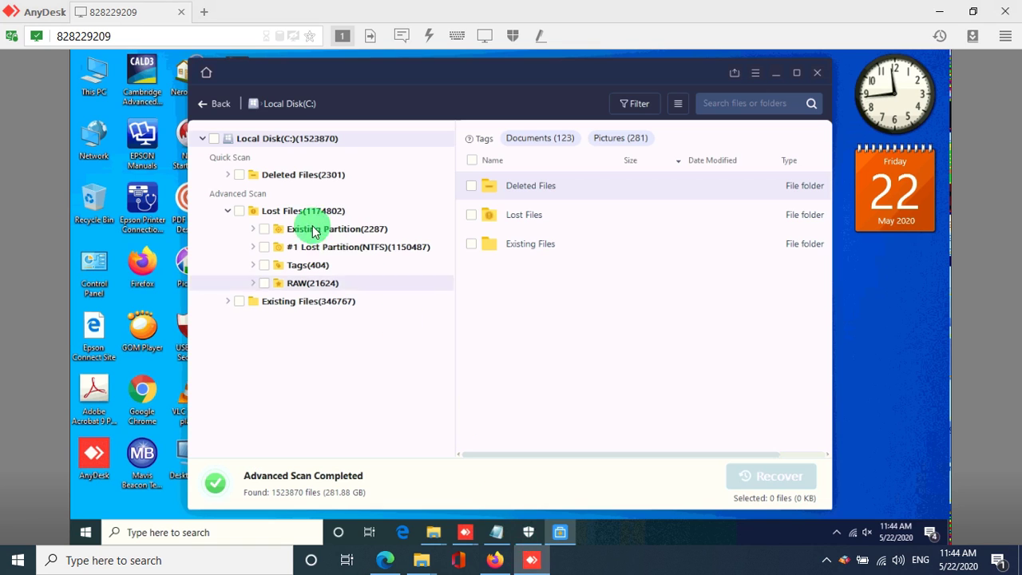
{"action": "left_click", "coordinate": [776, 72]}
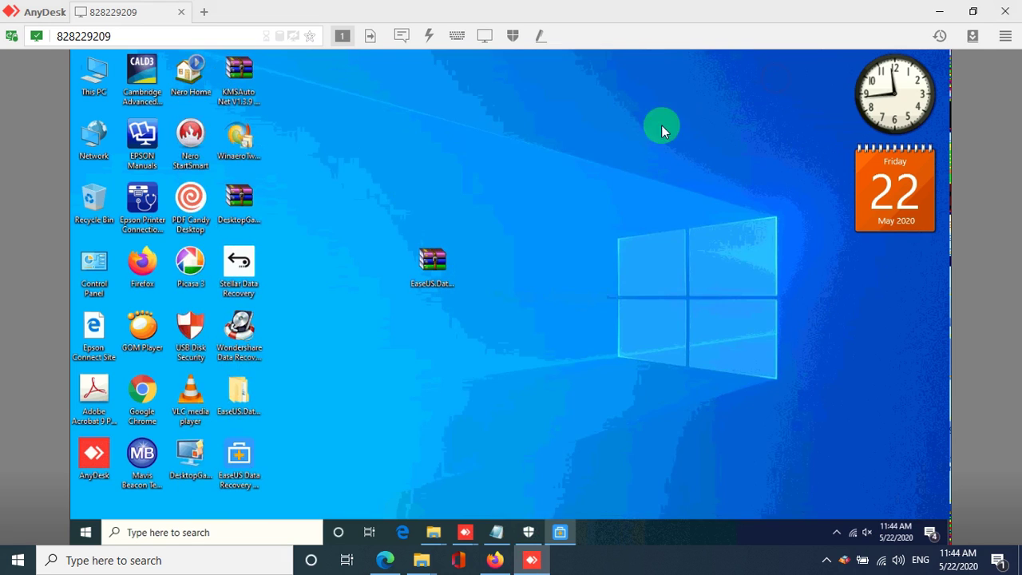
Step: Move the EaseUS Data Recovery Wizard Technician 13.3 archive higher on the remote desktop, nearer the icon columns, and refresh the desktop
{"action": "right_click", "coordinate": [460, 165]}
{"action": "left_click", "coordinate": [466, 259]}
{"action": "left_click_drag", "start_coordinate": [467, 259], "coordinate": [411, 178]}
{"action": "right_click", "coordinate": [437, 148]}
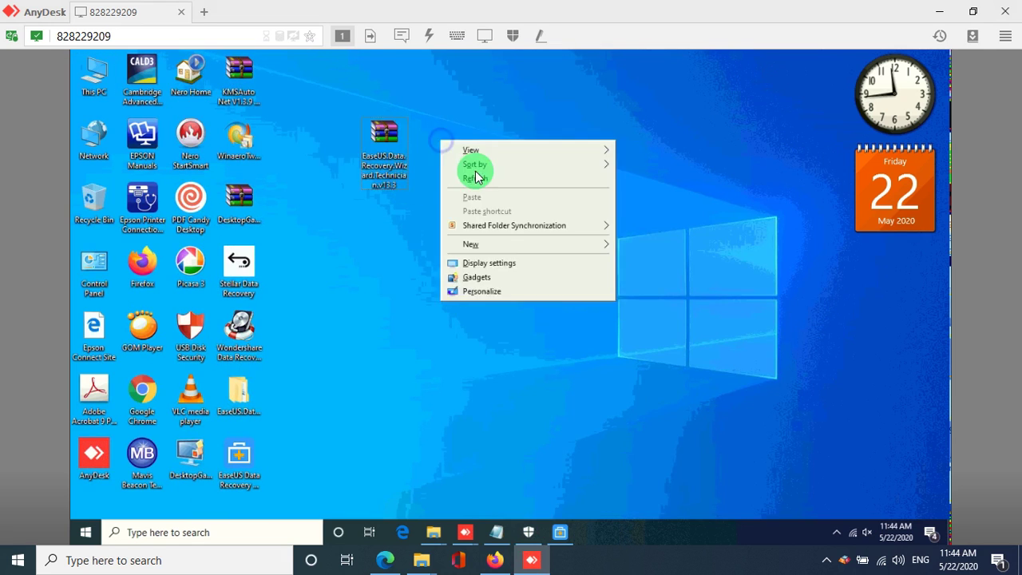
{"action": "left_click", "coordinate": [482, 178]}
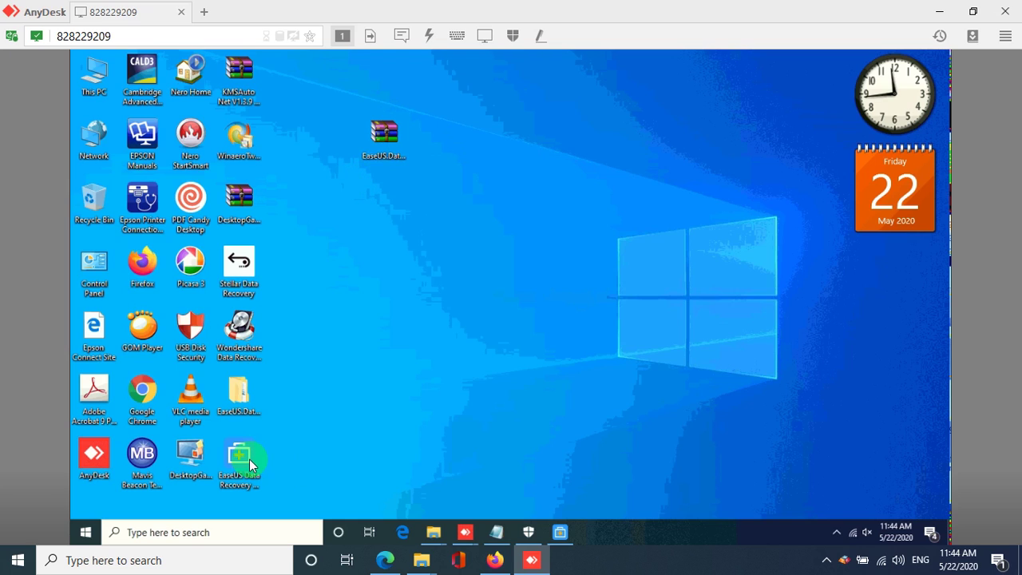
{"action": "right_click", "coordinate": [295, 347]}
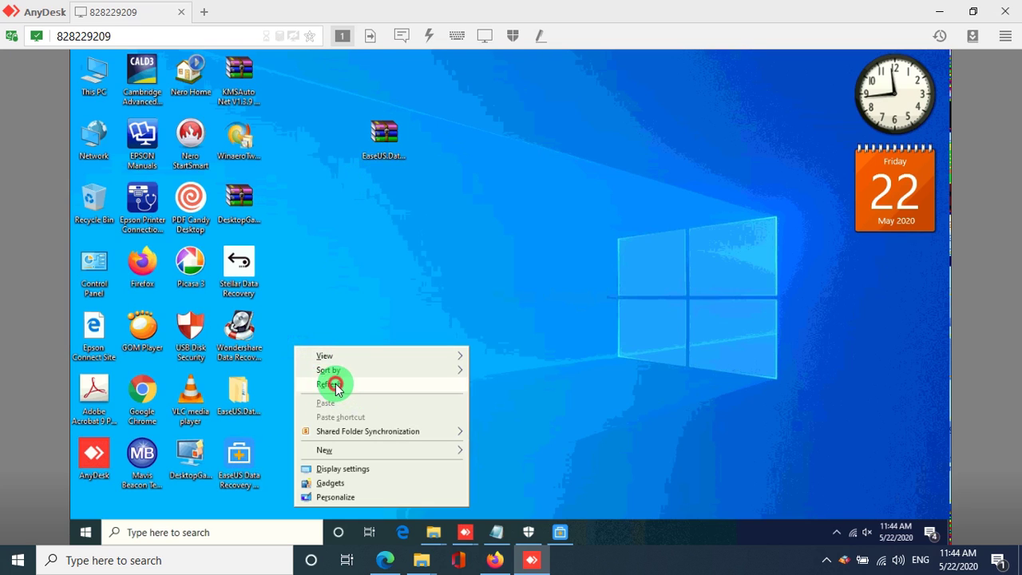
{"action": "left_click", "coordinate": [334, 386]}
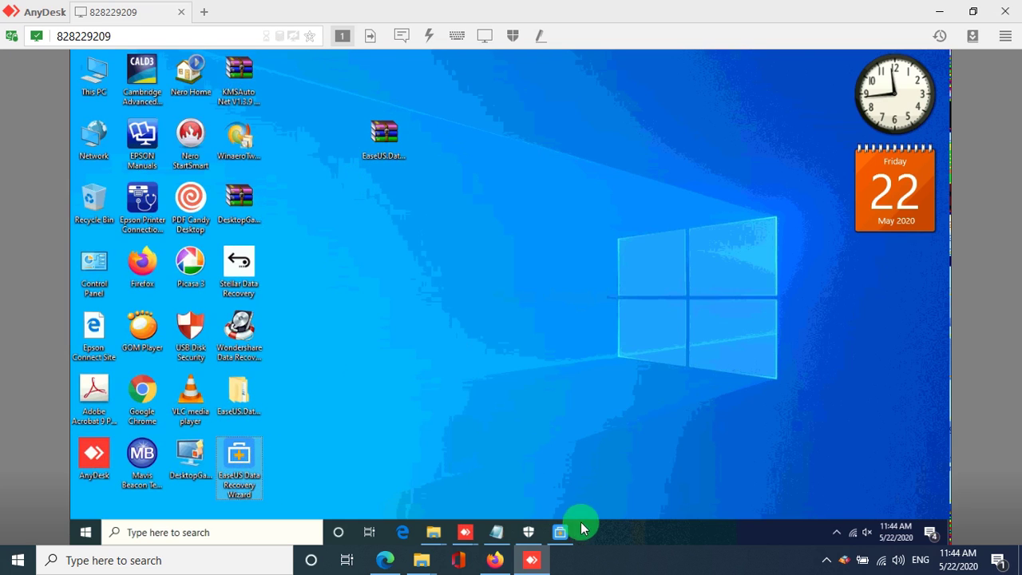
Step: Restore the data recovery window on the remote computer, and return to it in AnyDesk after refreshing the local desktop
{"action": "left_click", "coordinate": [565, 534]}
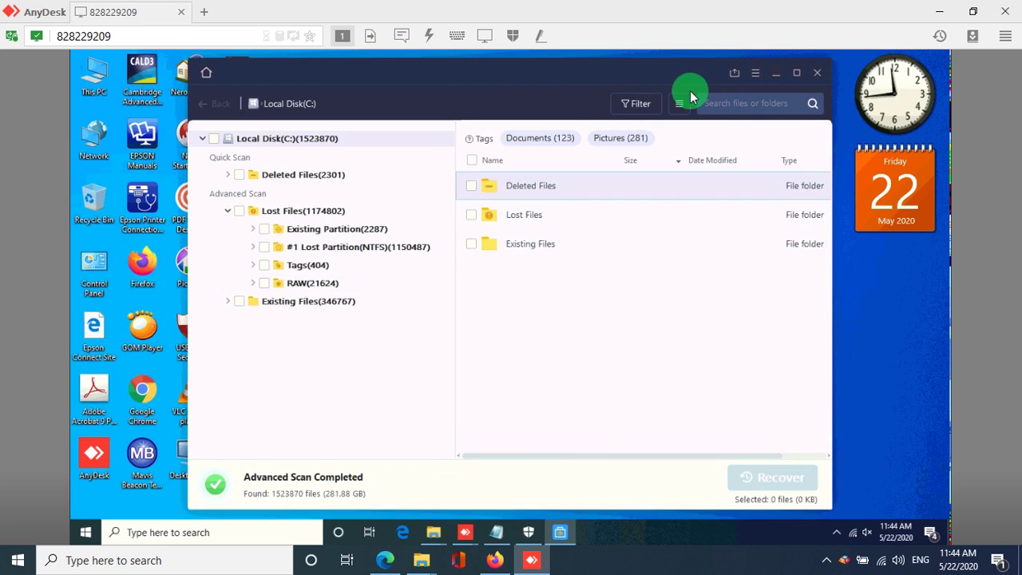
{"action": "left_click", "coordinate": [940, 12]}
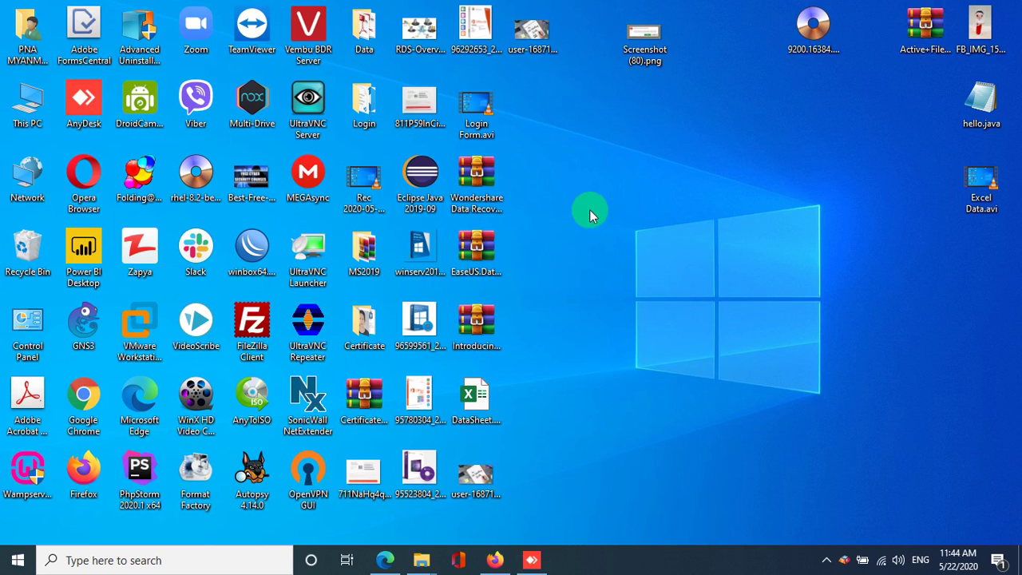
{"action": "right_click", "coordinate": [549, 184]}
{"action": "left_click", "coordinate": [591, 223]}
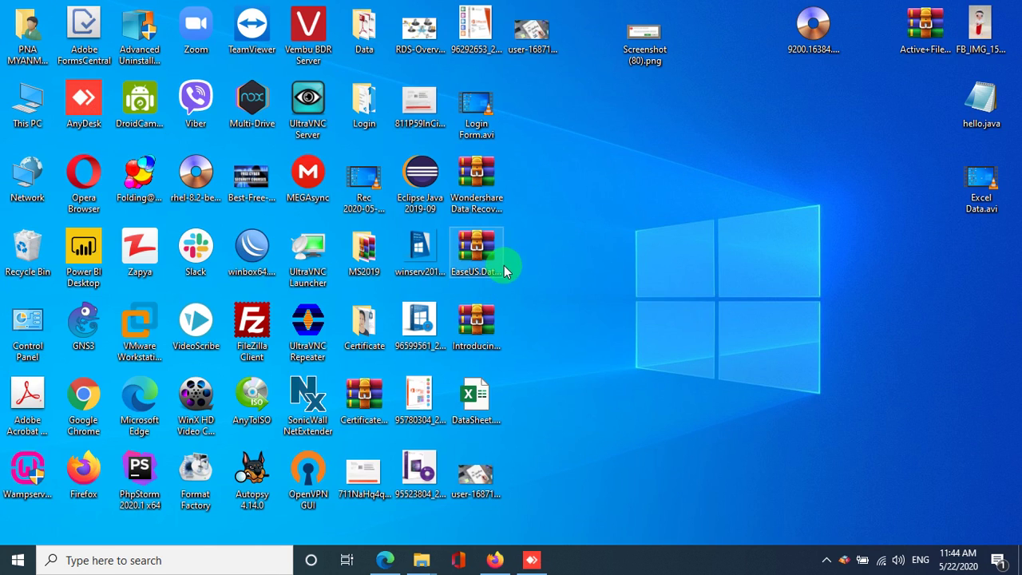
{"action": "left_click", "coordinate": [531, 561]}
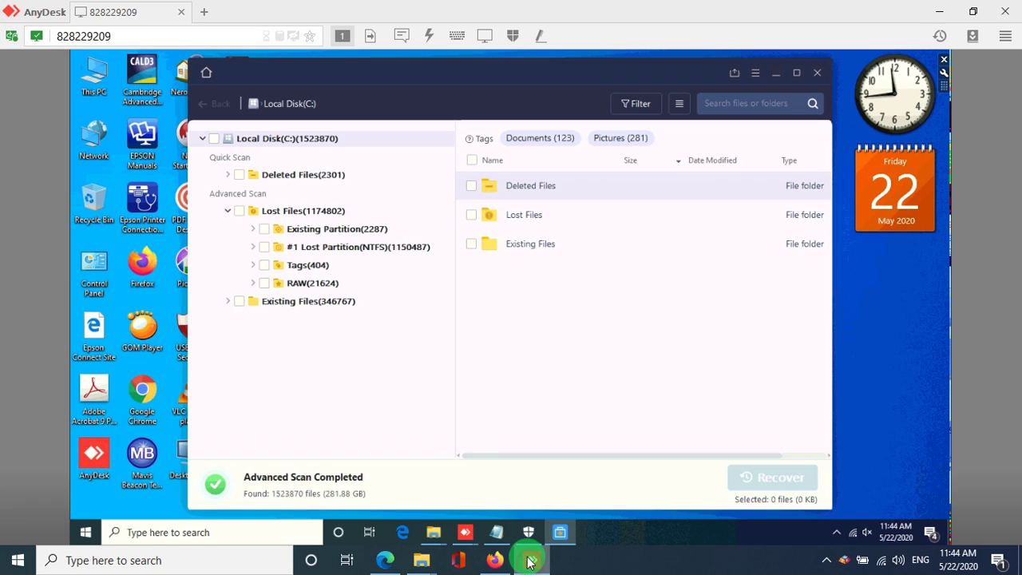
Step: Open the Desktop folder under Users > User in the lost files of #1 Lost Partition(NTFS)
{"action": "left_click", "coordinate": [313, 303]}
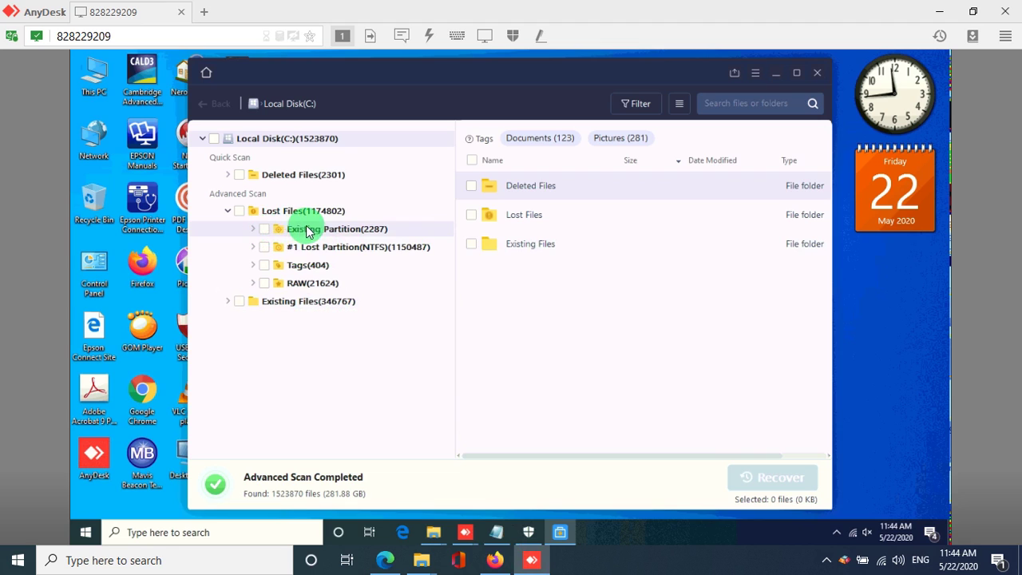
{"action": "left_click", "coordinate": [320, 250]}
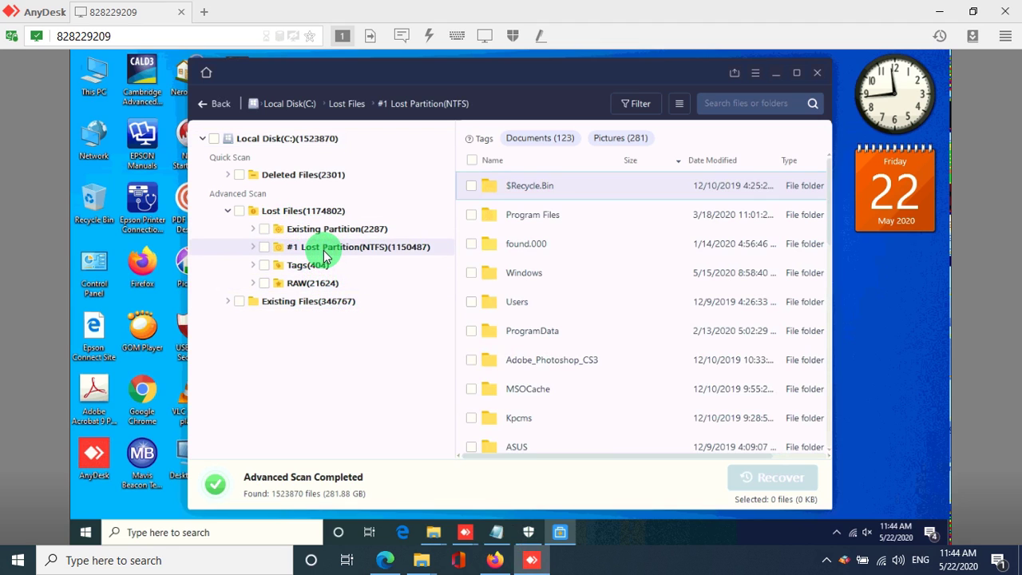
{"action": "double_click", "coordinate": [495, 299]}
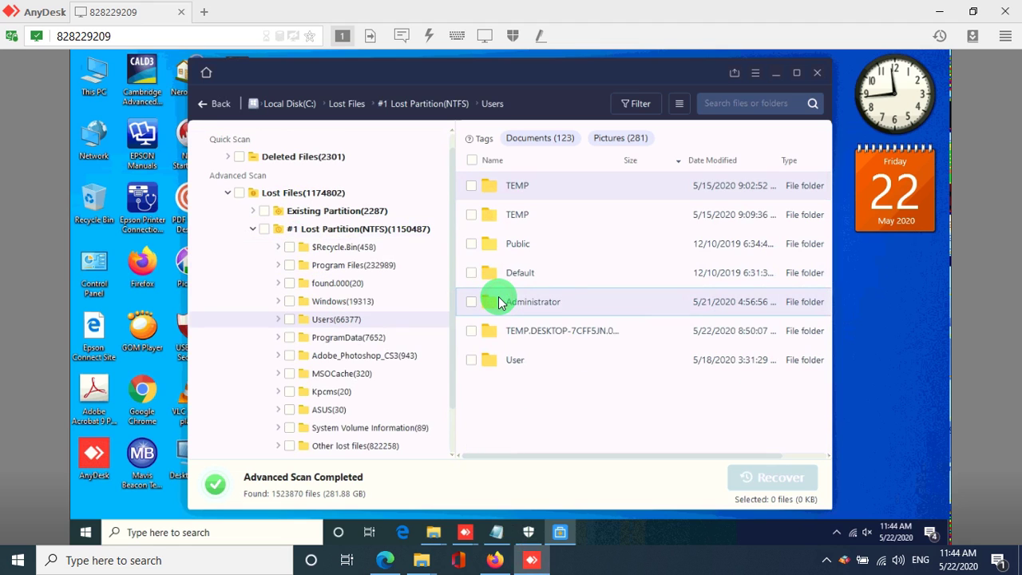
{"action": "double_click", "coordinate": [527, 366]}
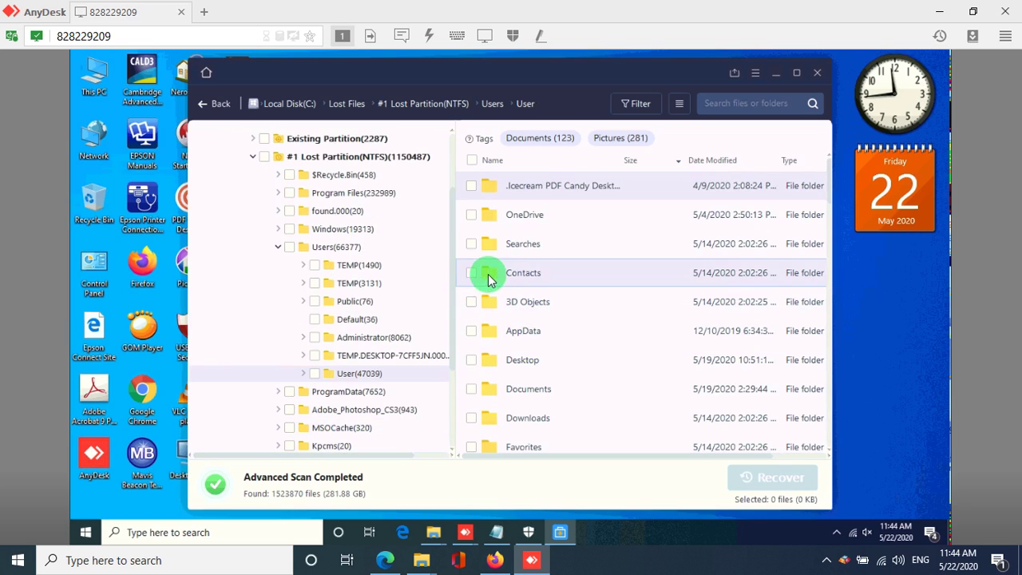
{"action": "scroll", "coordinate": [540, 292], "scroll_direction": "down", "scroll_amount": 1}
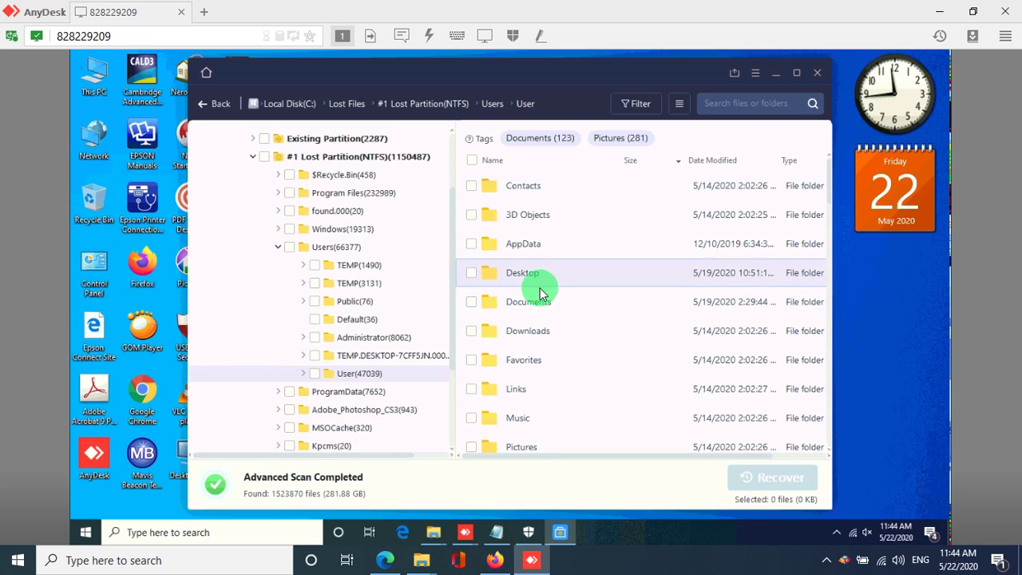
{"action": "double_click", "coordinate": [491, 276]}
Step: Look through the files in the lost Desktop folder and the neighbouring folders in the lost partition's tree
{"action": "scroll", "coordinate": [396, 264], "scroll_direction": "up", "scroll_amount": 2}
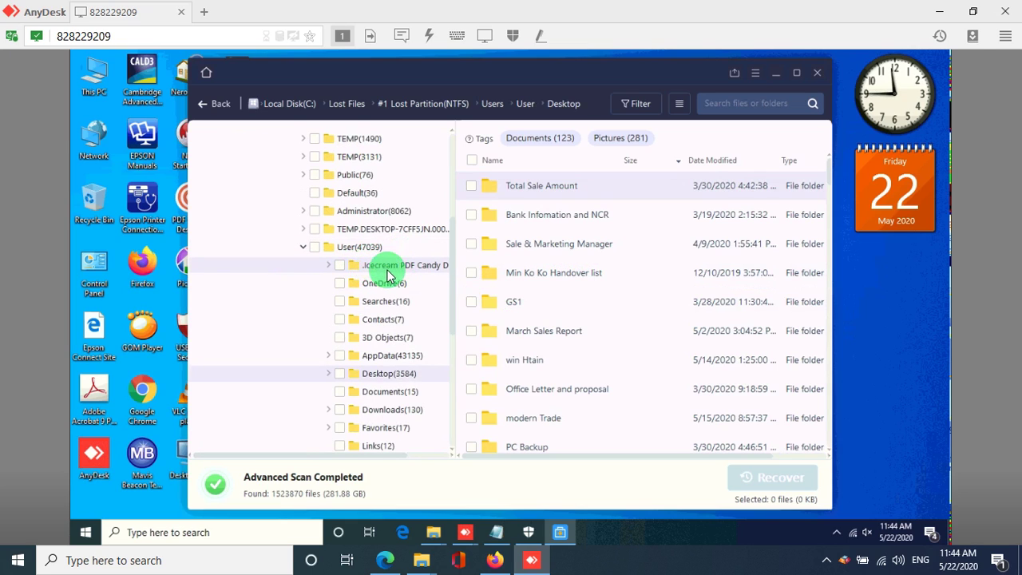
{"action": "scroll", "coordinate": [442, 297], "scroll_direction": "down", "scroll_amount": 2}
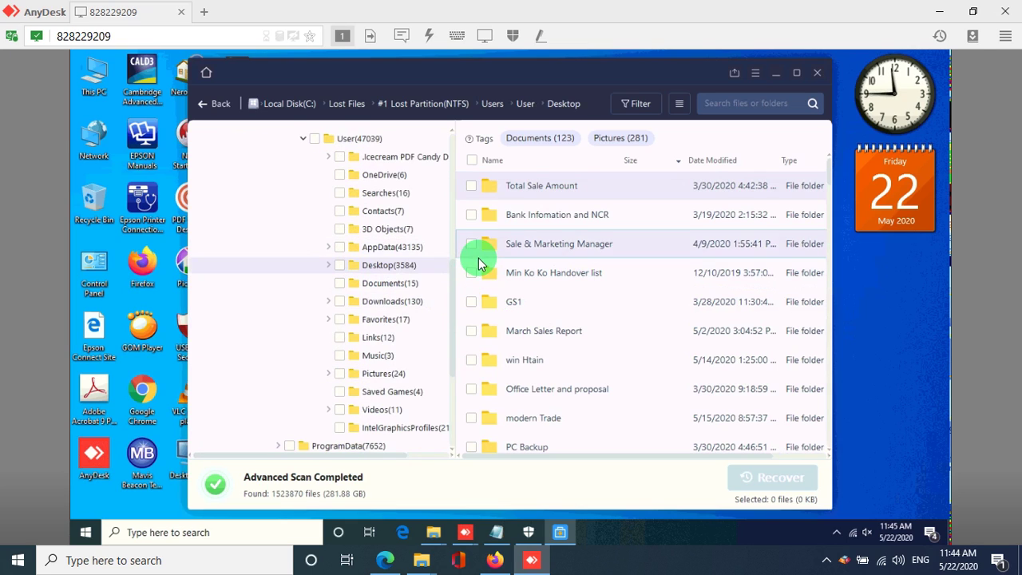
{"action": "scroll", "coordinate": [518, 274], "scroll_direction": "down", "scroll_amount": 10}
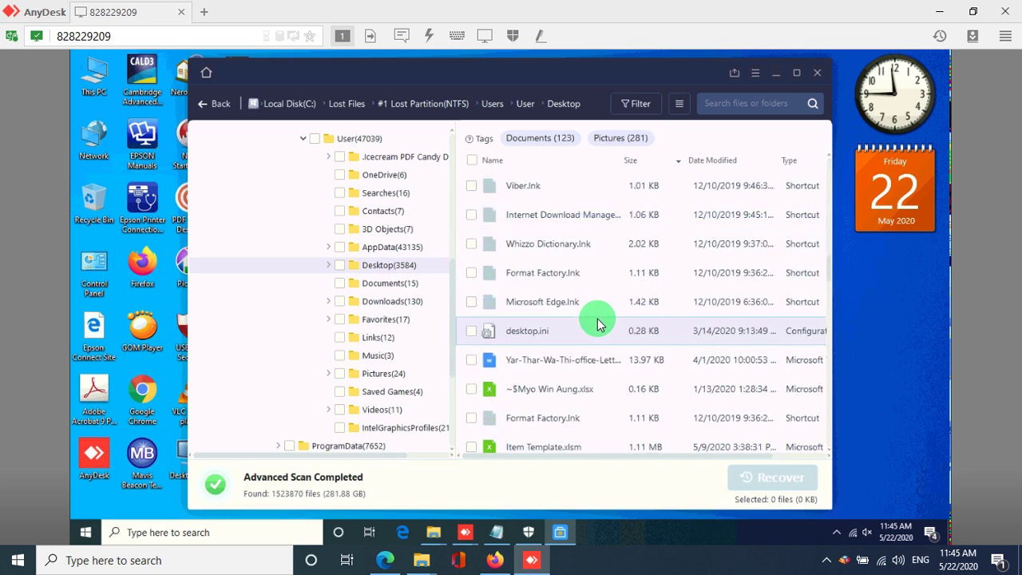
{"action": "scroll", "coordinate": [403, 287], "scroll_direction": "up", "scroll_amount": 3}
{"action": "scroll", "coordinate": [403, 287], "scroll_direction": "down", "scroll_amount": 6}
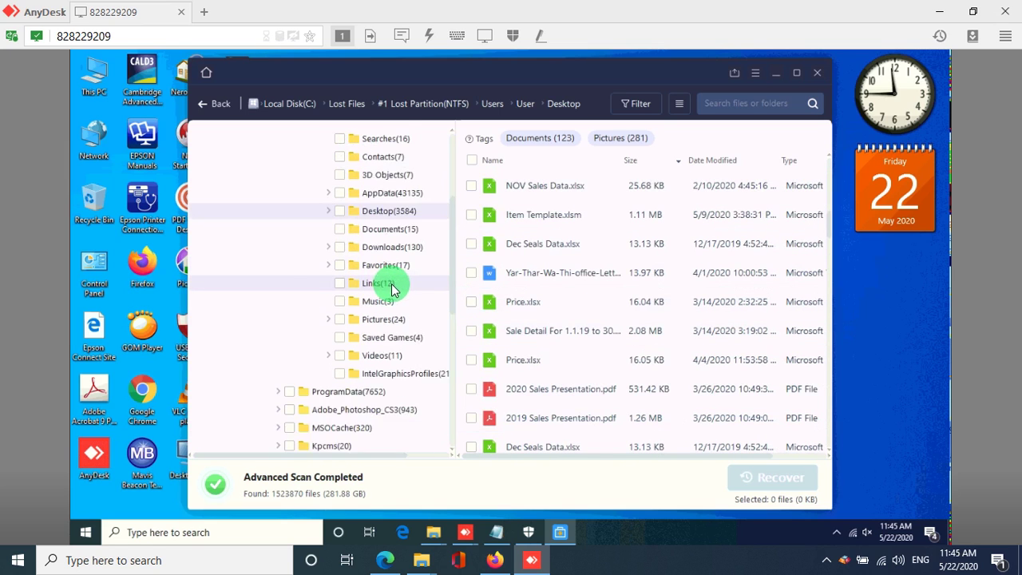
{"action": "scroll", "coordinate": [468, 268], "scroll_direction": "up", "scroll_amount": 1}
{"action": "scroll", "coordinate": [467, 268], "scroll_direction": "up", "scroll_amount": 10}
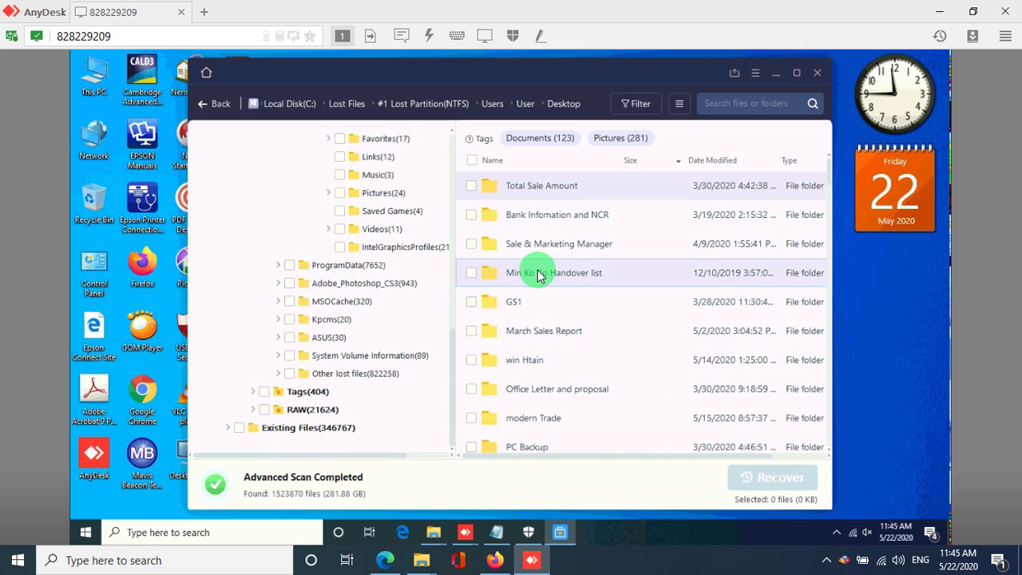
{"action": "scroll", "coordinate": [399, 308], "scroll_direction": "up", "scroll_amount": 6}
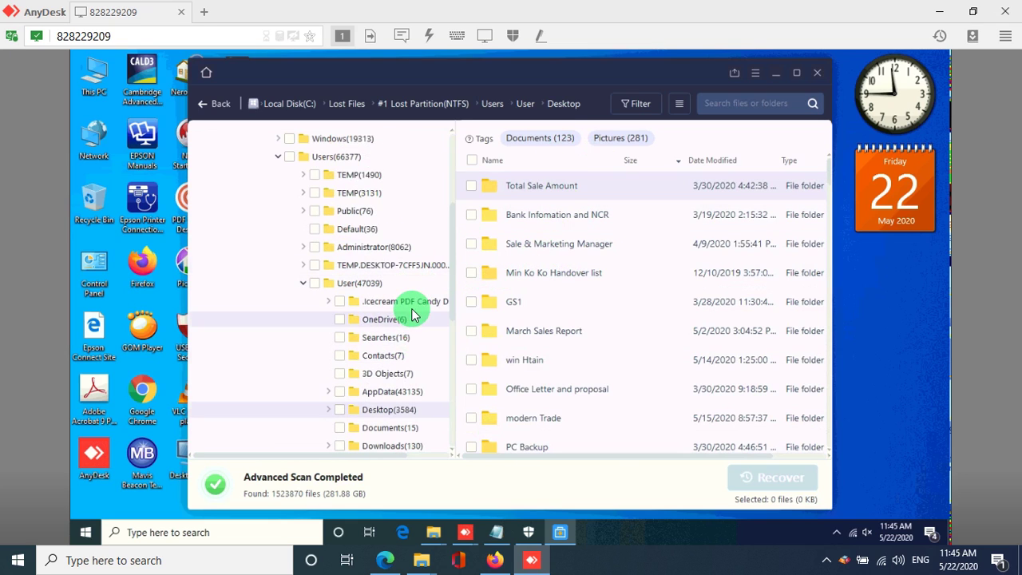
{"action": "scroll", "coordinate": [400, 324], "scroll_direction": "down", "scroll_amount": 1}
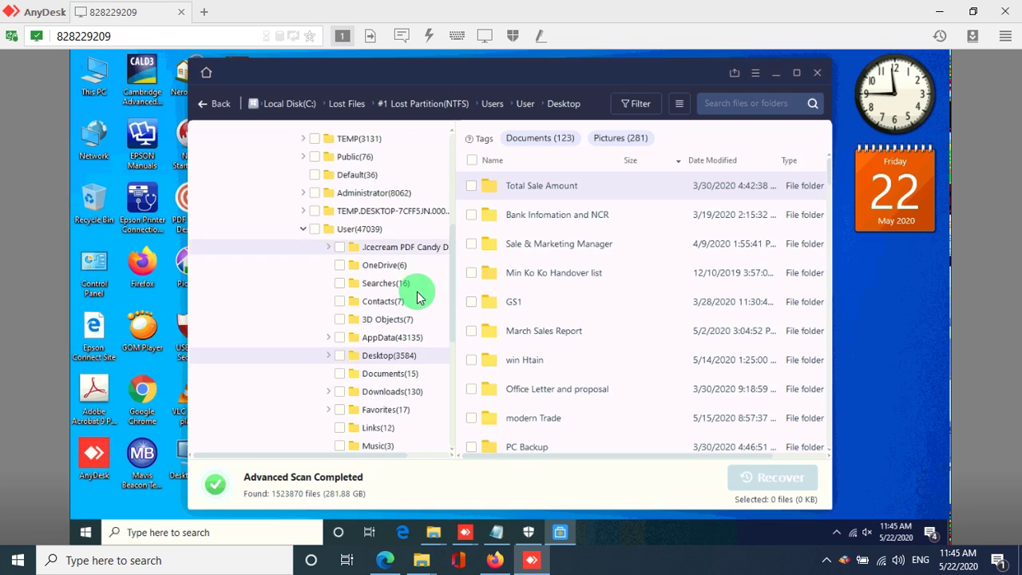
{"action": "scroll", "coordinate": [404, 303], "scroll_direction": "down", "scroll_amount": 1}
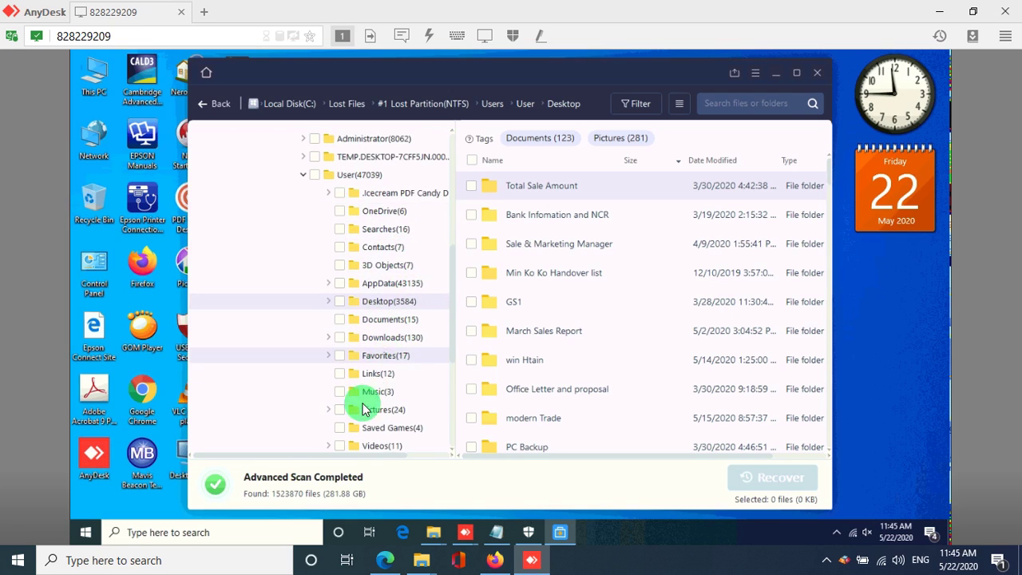
{"action": "scroll", "coordinate": [359, 415], "scroll_direction": "down", "scroll_amount": 2}
{"action": "scroll", "coordinate": [373, 320], "scroll_direction": "up", "scroll_amount": 3}
{"action": "scroll", "coordinate": [392, 287], "scroll_direction": "down", "scroll_amount": 1}
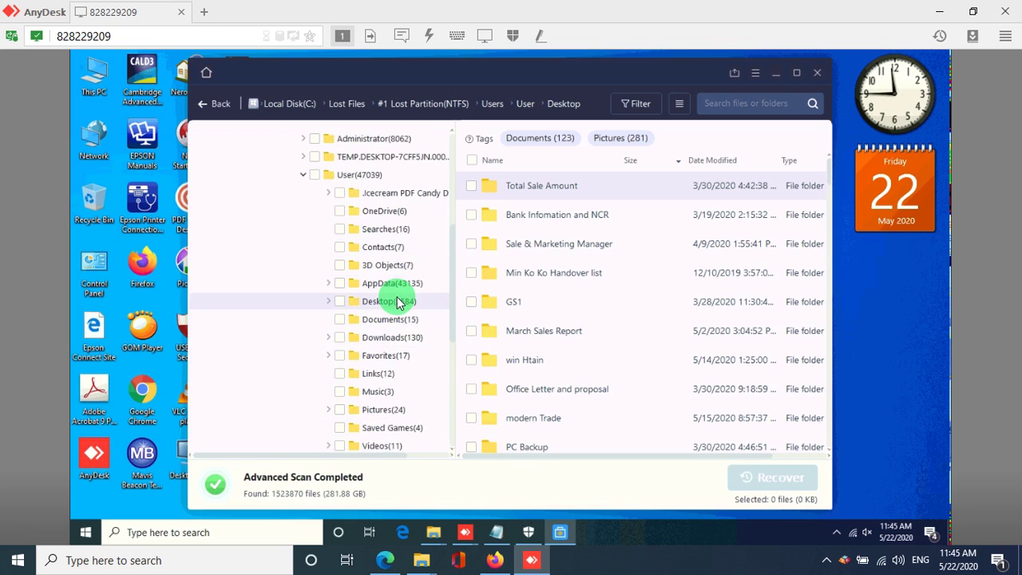
Step: Select the whole lost Desktop folder of the User profile, review its marked files, and start their recovery
{"action": "left_click", "coordinate": [342, 303]}
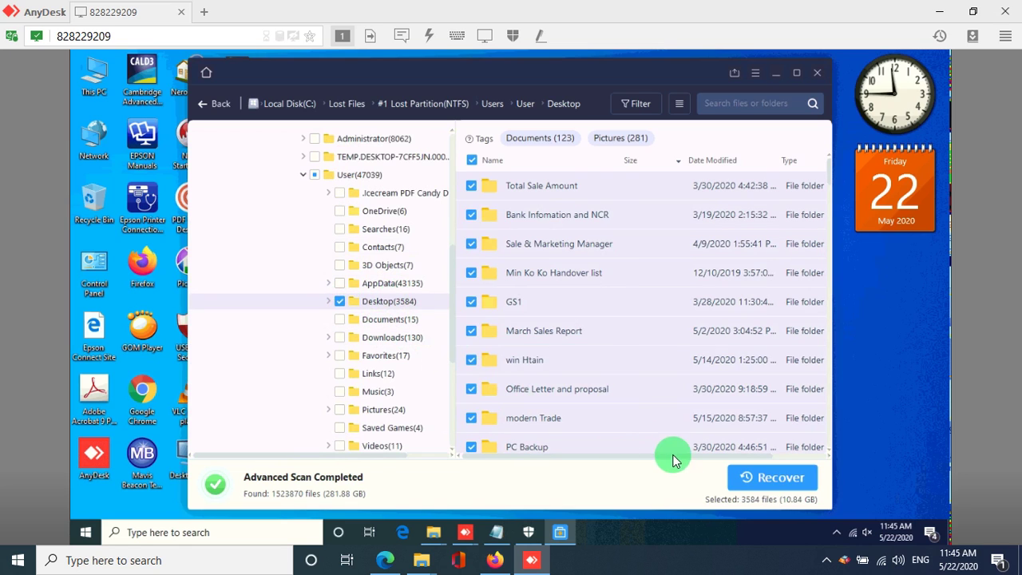
{"action": "scroll", "coordinate": [551, 271], "scroll_direction": "down", "scroll_amount": 5}
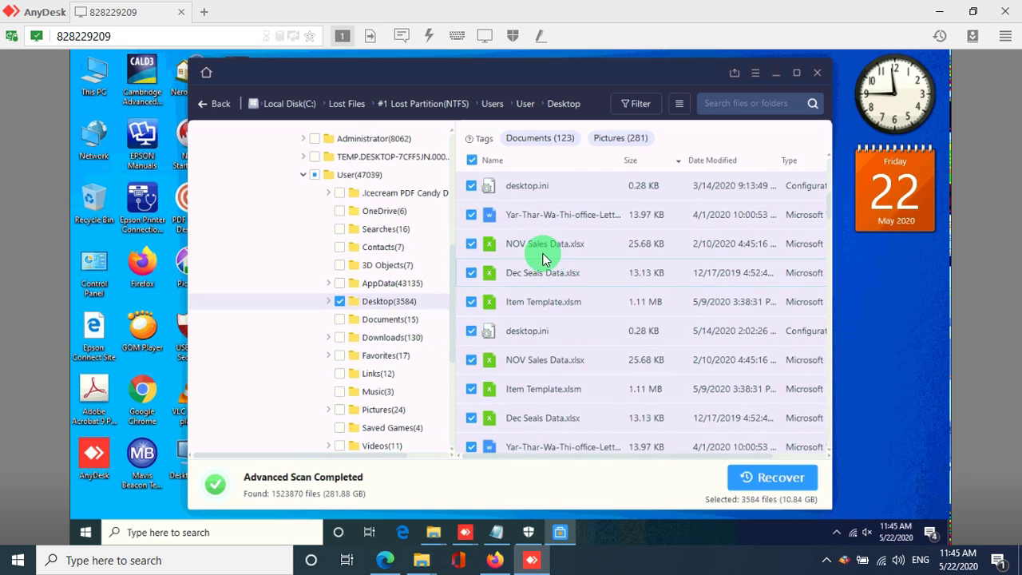
{"action": "scroll", "coordinate": [557, 264], "scroll_direction": "up", "scroll_amount": 5}
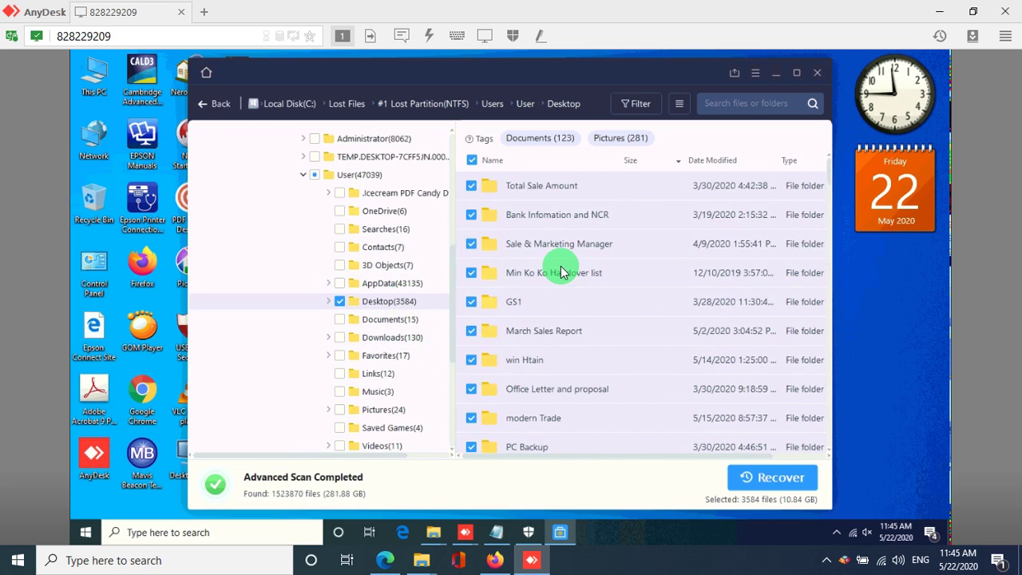
{"action": "scroll", "coordinate": [479, 258], "scroll_direction": "down", "scroll_amount": 4}
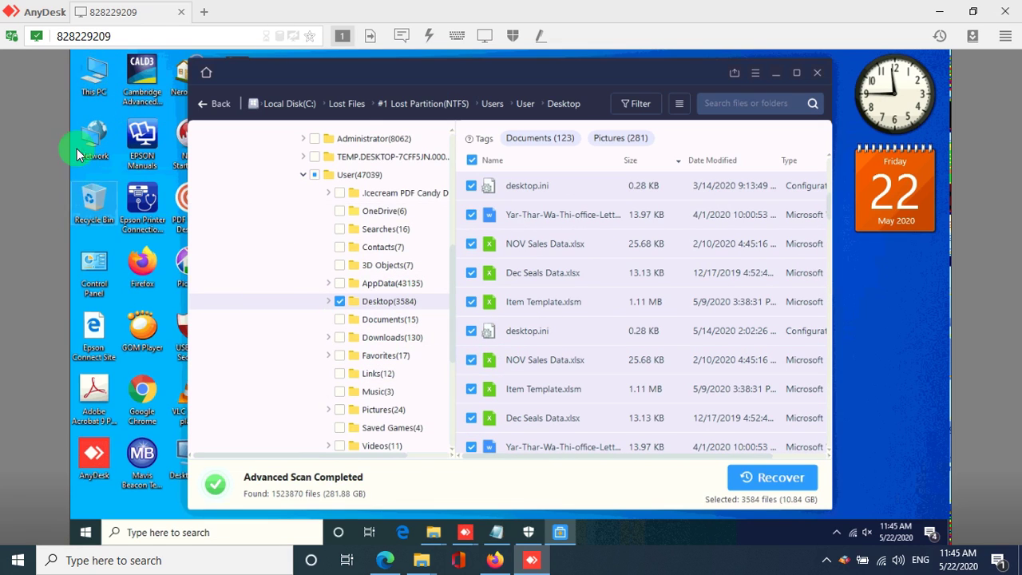
{"action": "left_click", "coordinate": [755, 478]}
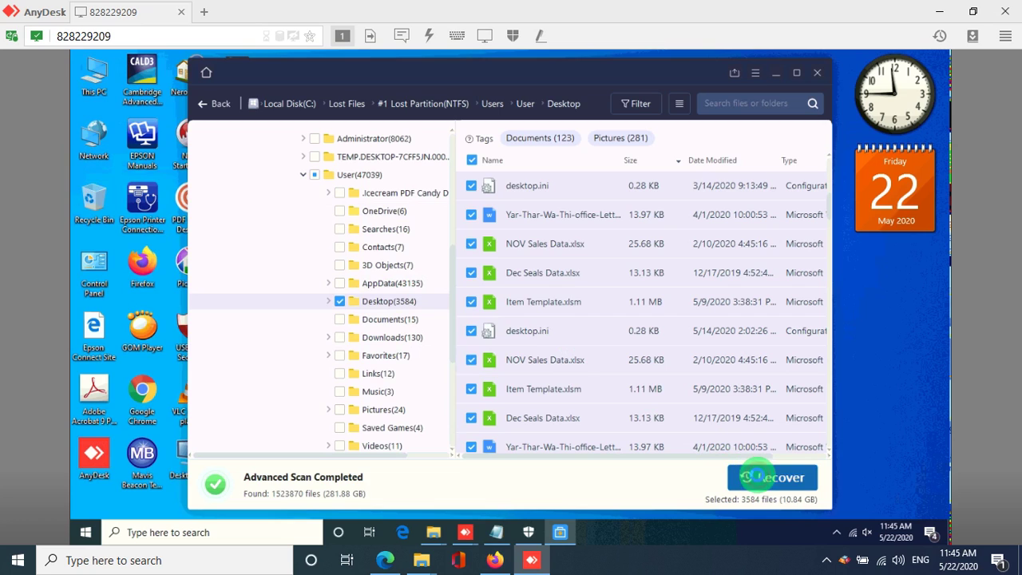
Step: Expand This PC in the Browse For Folder dialog and locate DATA (D:) among the possible recovery destinations
{"action": "scroll", "coordinate": [488, 240], "scroll_direction": "down", "scroll_amount": 2}
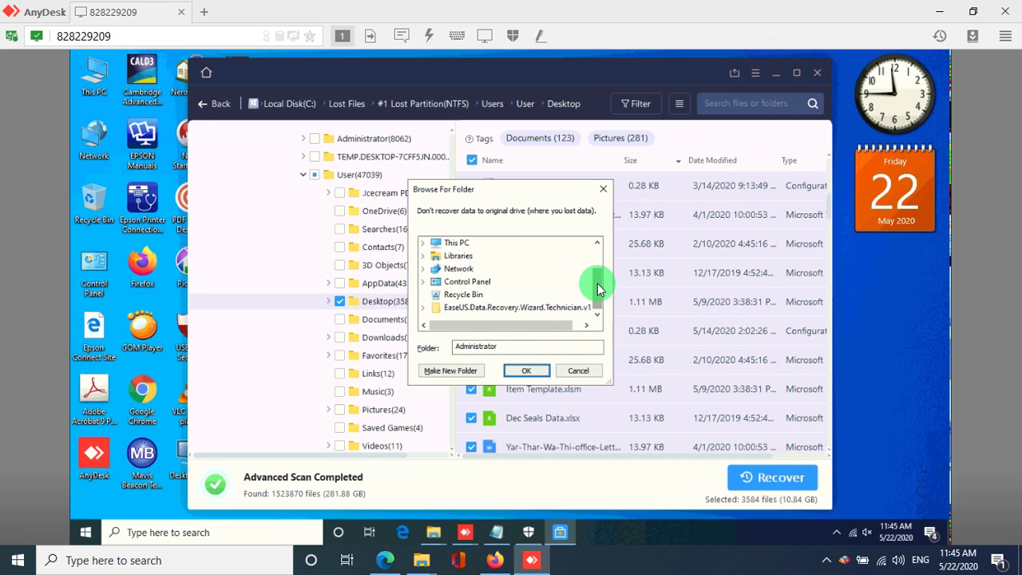
{"action": "left_click_drag", "start_coordinate": [597, 283], "coordinate": [597, 242]}
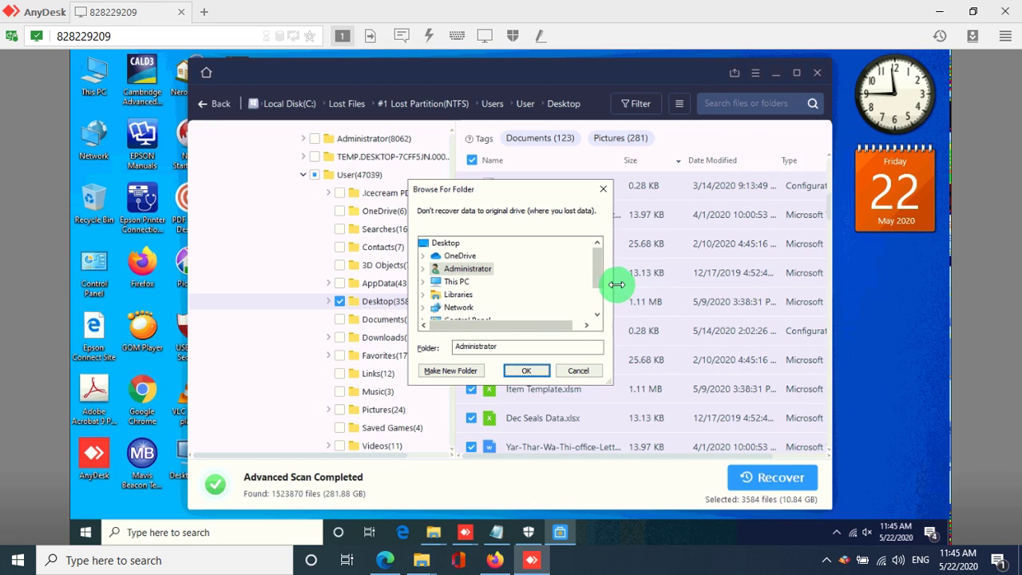
{"action": "left_click_drag", "start_coordinate": [598, 274], "coordinate": [597, 297]}
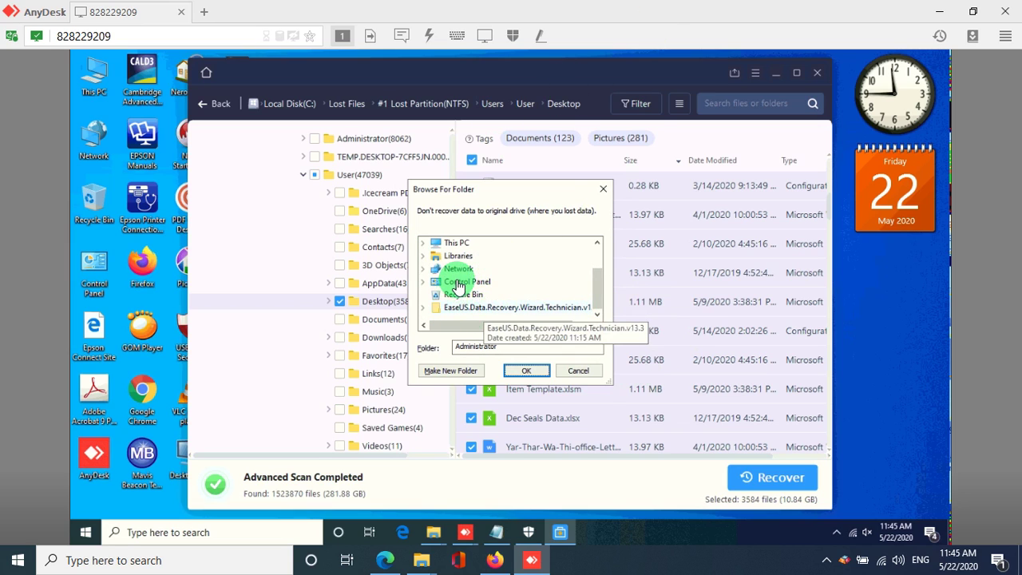
{"action": "scroll", "coordinate": [582, 258], "scroll_direction": "up", "scroll_amount": 1}
{"action": "double_click", "coordinate": [456, 283]}
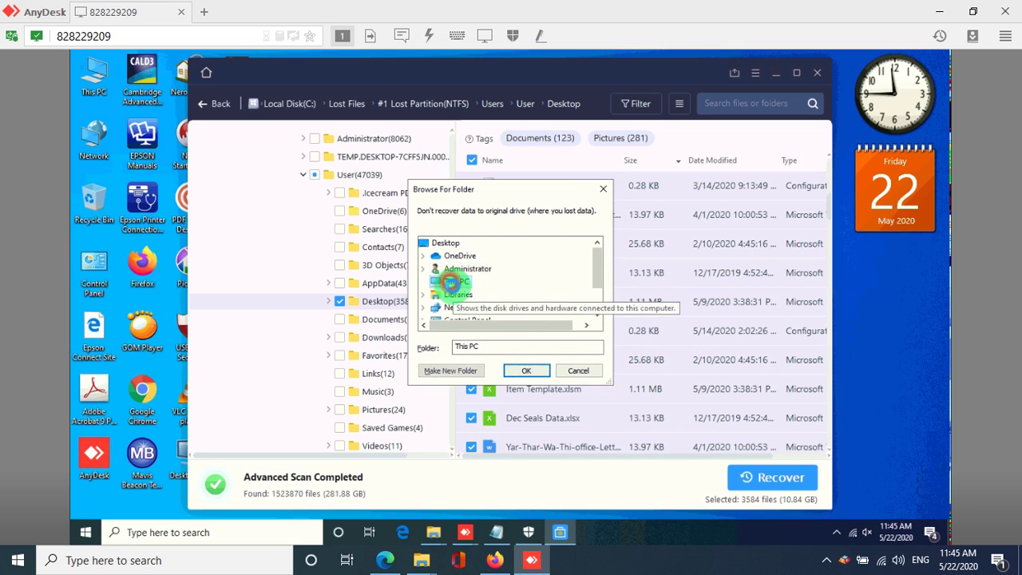
{"action": "scroll", "coordinate": [461, 292], "scroll_direction": "down", "scroll_amount": 2}
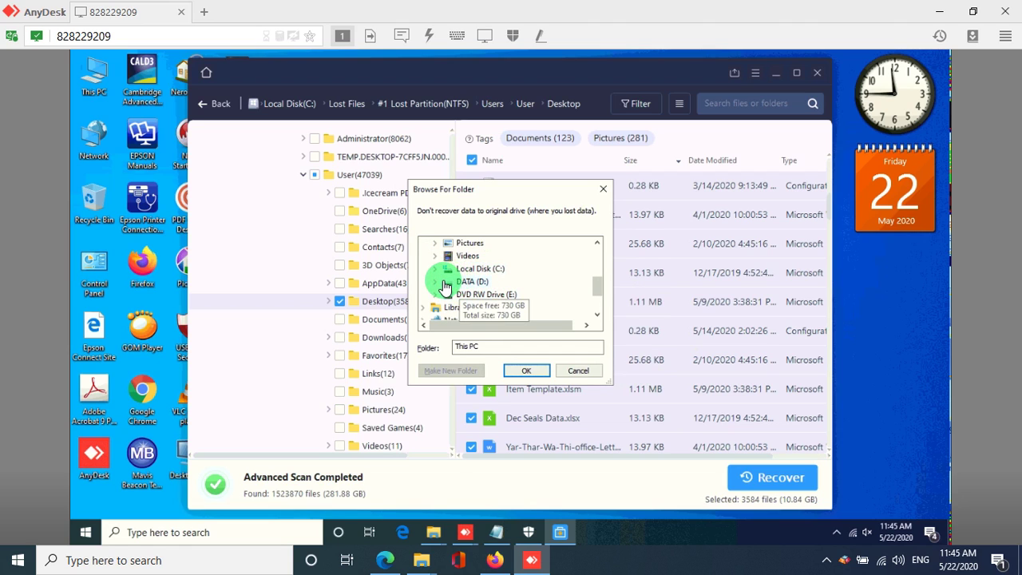
Step: Open the DATA (D:) drive from This PC on the remote computer
{"action": "double_click", "coordinate": [85, 78]}
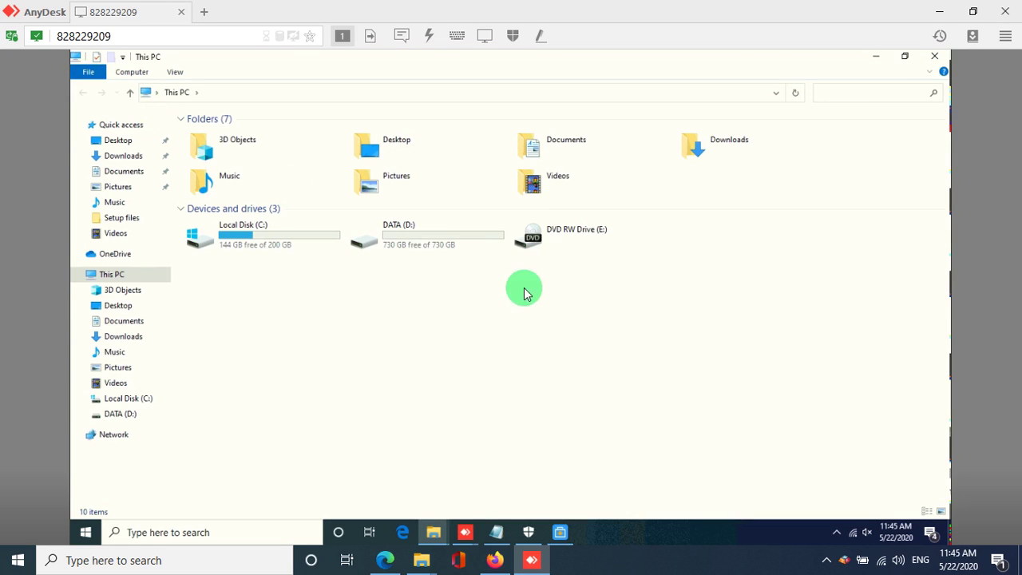
{"action": "double_click", "coordinate": [431, 243]}
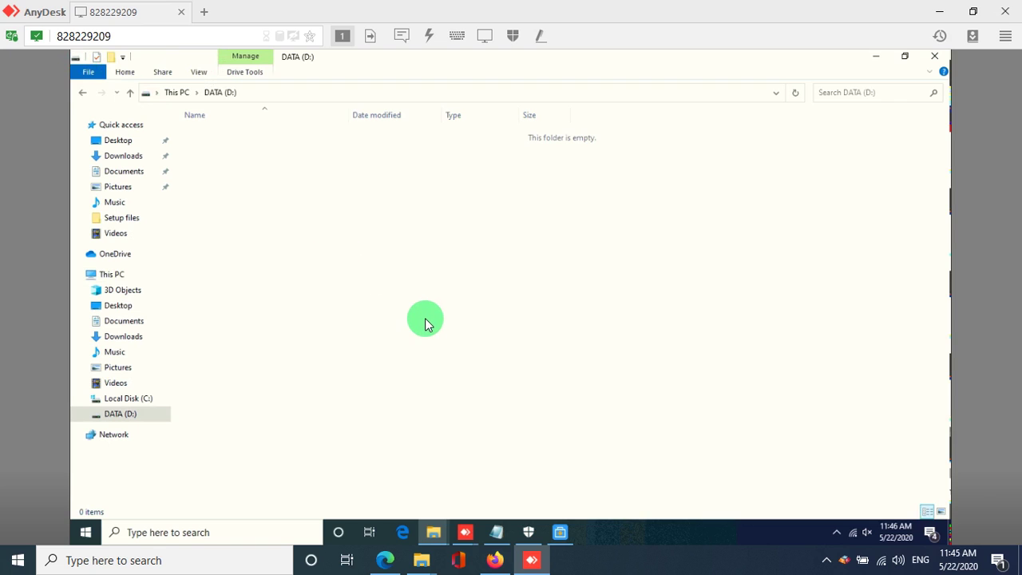
{"action": "left_click", "coordinate": [82, 91]}
{"action": "double_click", "coordinate": [403, 239]}
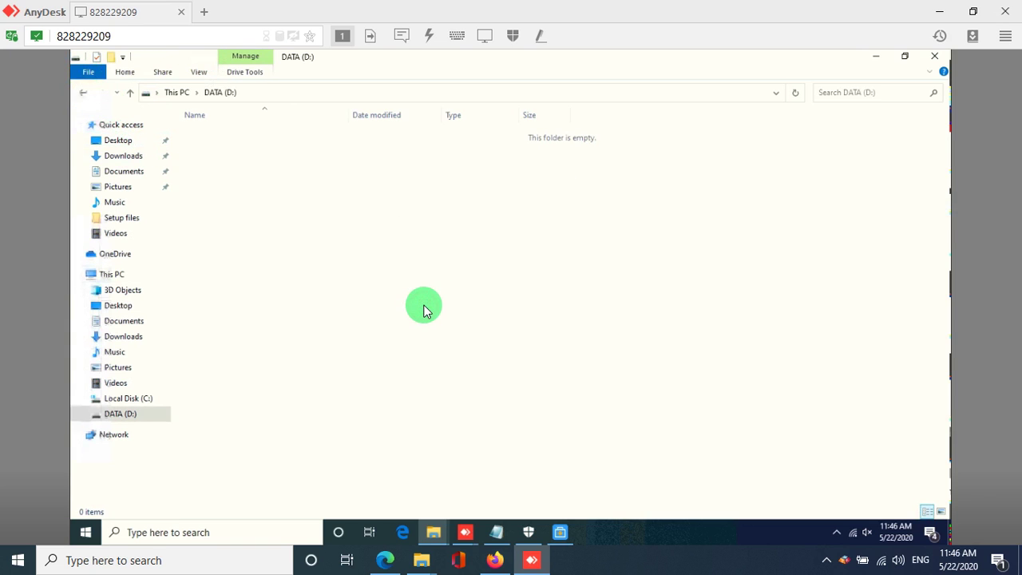
Step: Create a new folder named Data Recovery on the remote DATA (D:) drive
{"action": "key", "text": "ctrl+shift+n"}
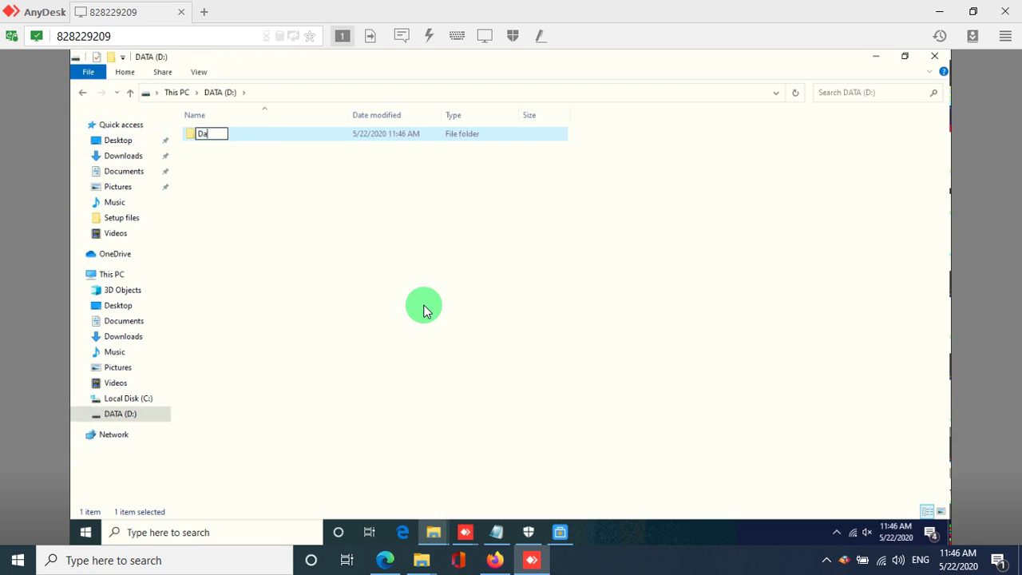
{"action": "left_click", "coordinate": [425, 311]}
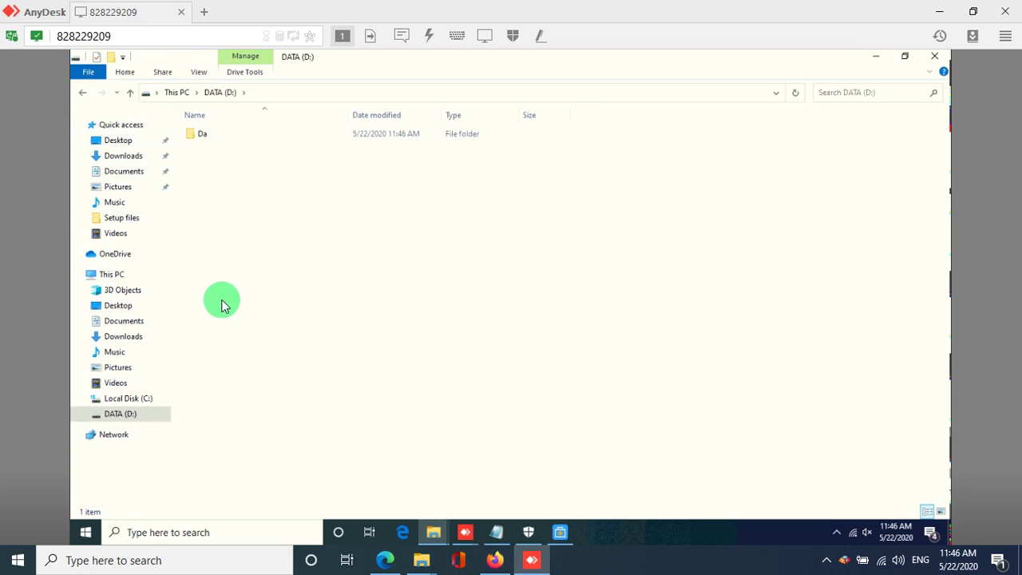
{"action": "left_click", "coordinate": [225, 139]}
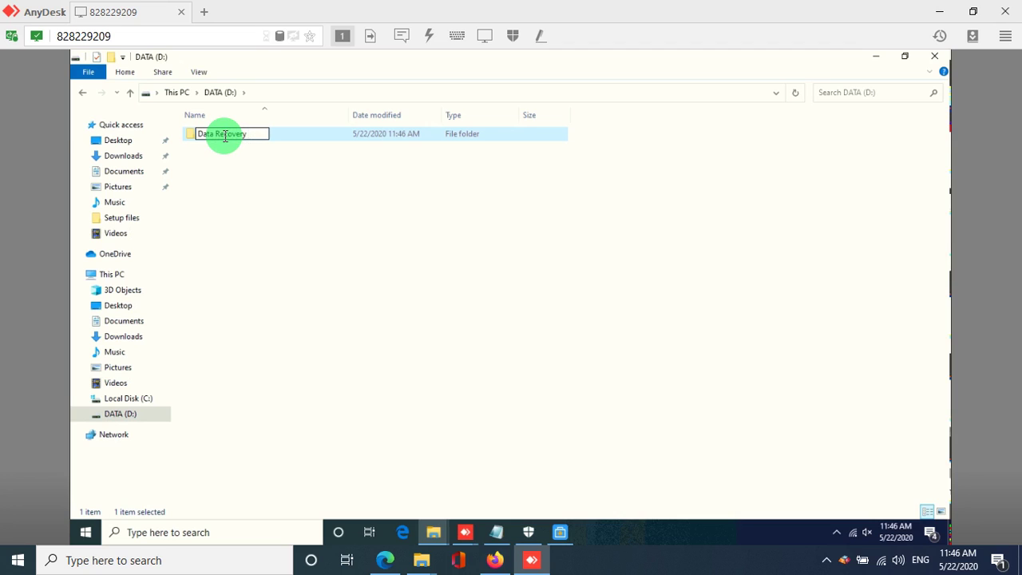
{"action": "key", "text": "Return"}
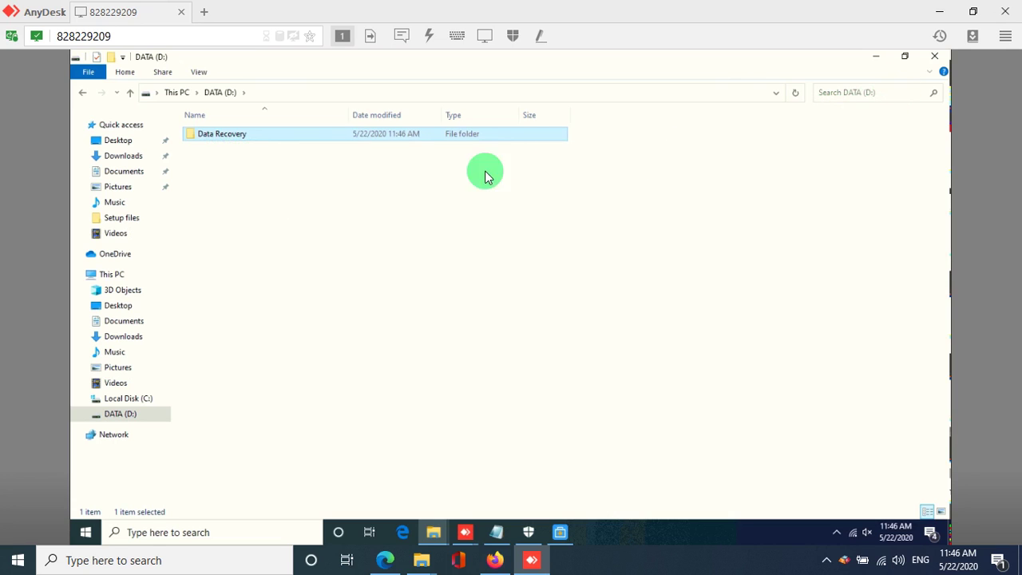
Step: Choose the Data Recovery folder on DATA (D:) as the destination and start recovering the marked files
{"action": "left_click", "coordinate": [943, 57]}
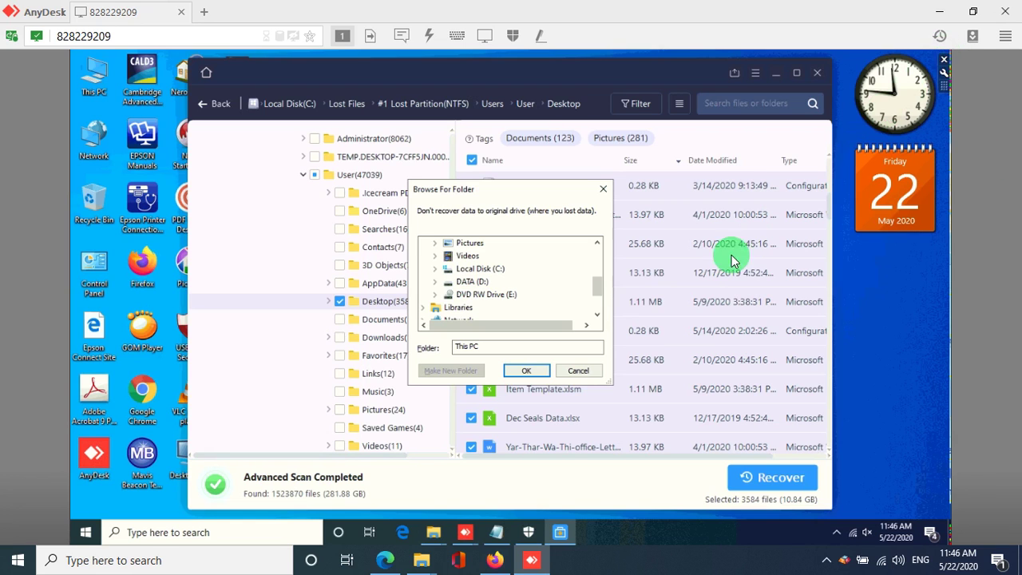
{"action": "left_click", "coordinate": [437, 282]}
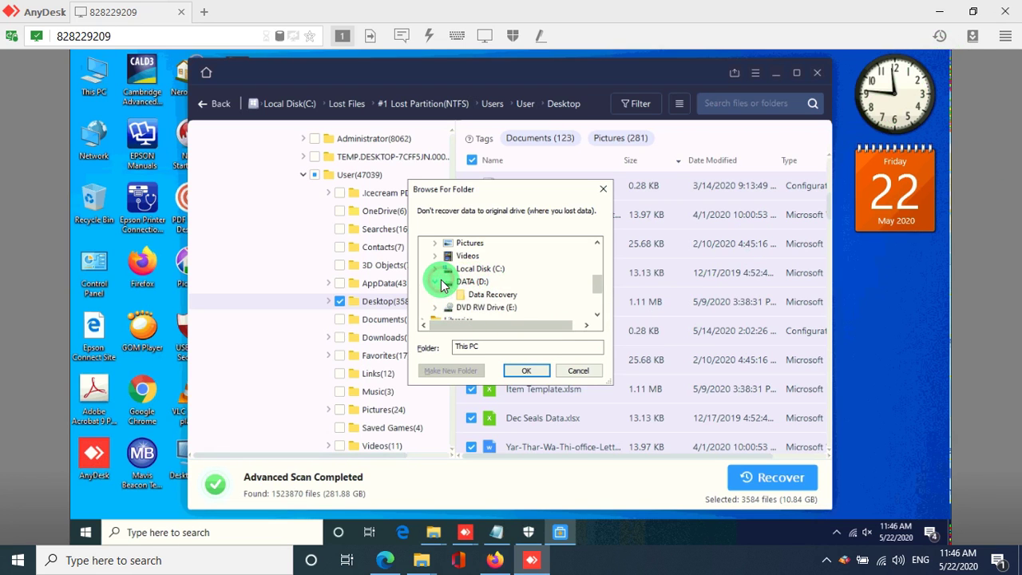
{"action": "left_click", "coordinate": [480, 295]}
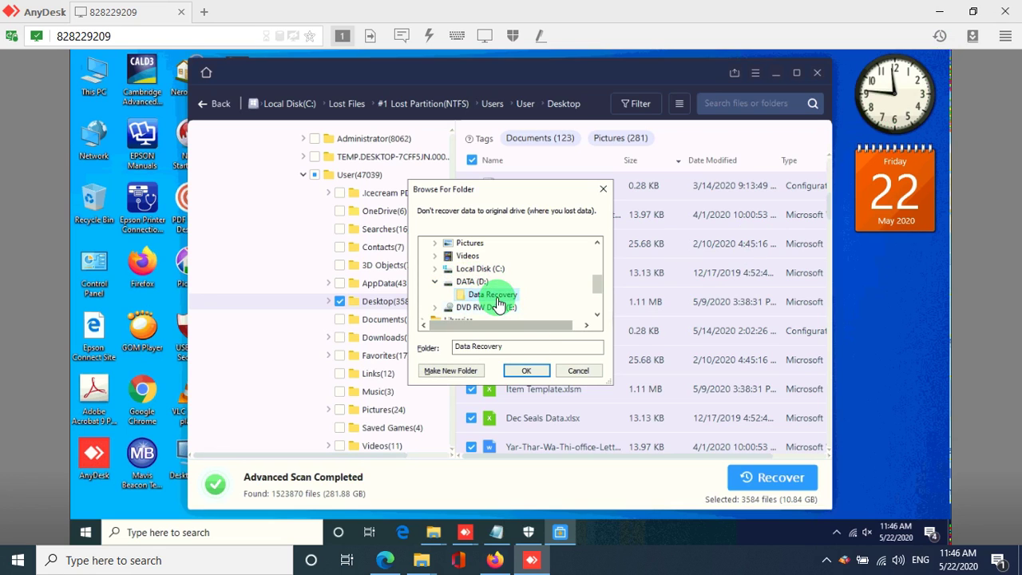
{"action": "left_click", "coordinate": [529, 373]}
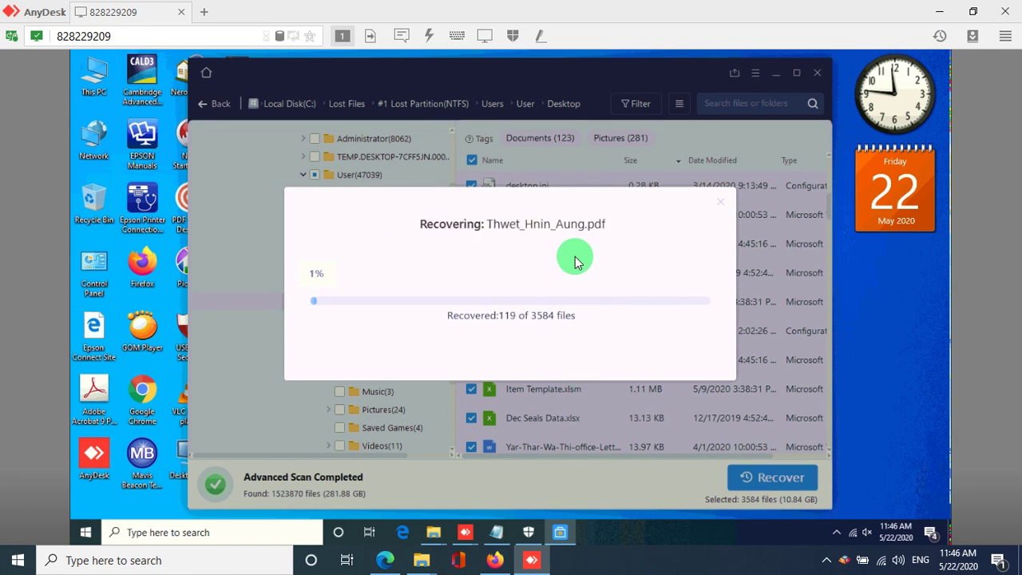
{"action": "left_click_drag", "start_coordinate": [578, 215], "coordinate": [630, 222]}
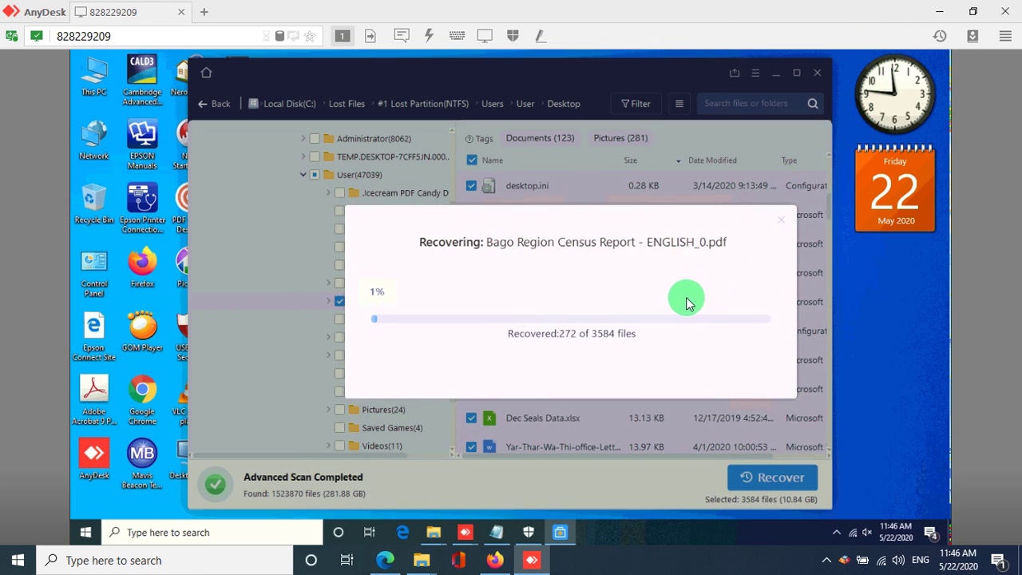
{"action": "left_click_drag", "start_coordinate": [644, 224], "coordinate": [654, 238]}
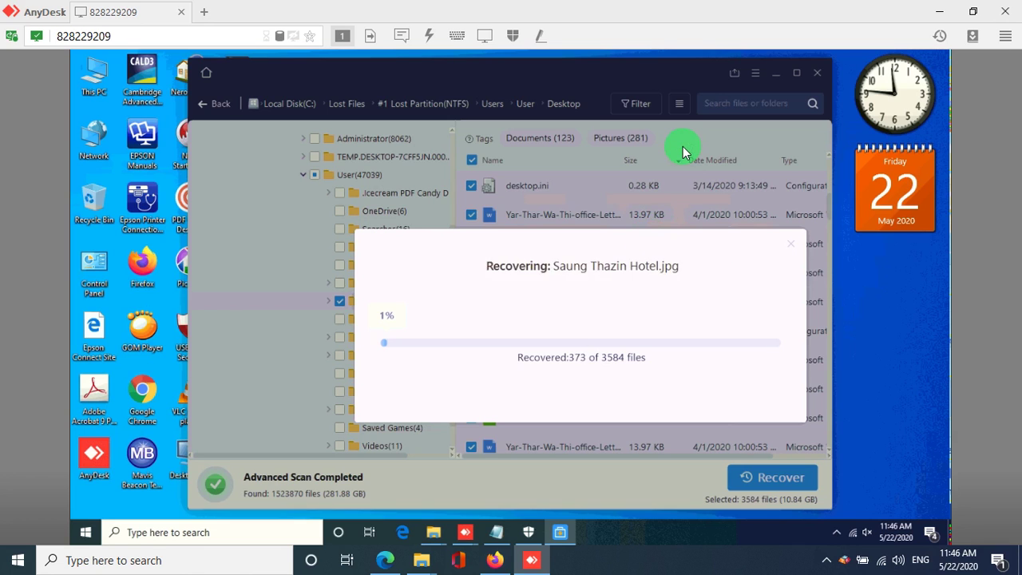
{"action": "right_click", "coordinate": [889, 293]}
{"action": "left_click", "coordinate": [878, 327]}
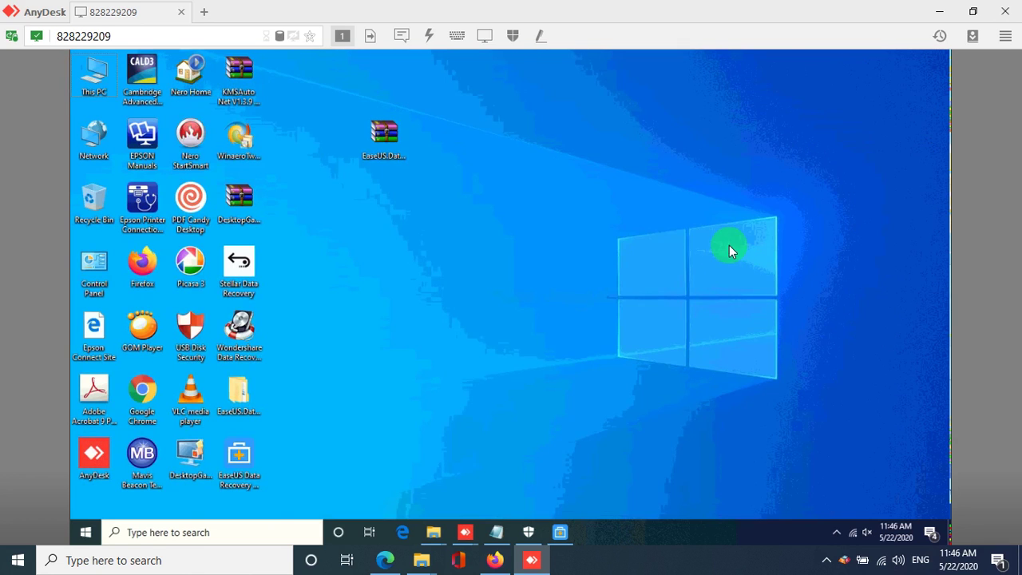
{"action": "right_click", "coordinate": [375, 178]}
{"action": "left_click", "coordinate": [426, 219]}
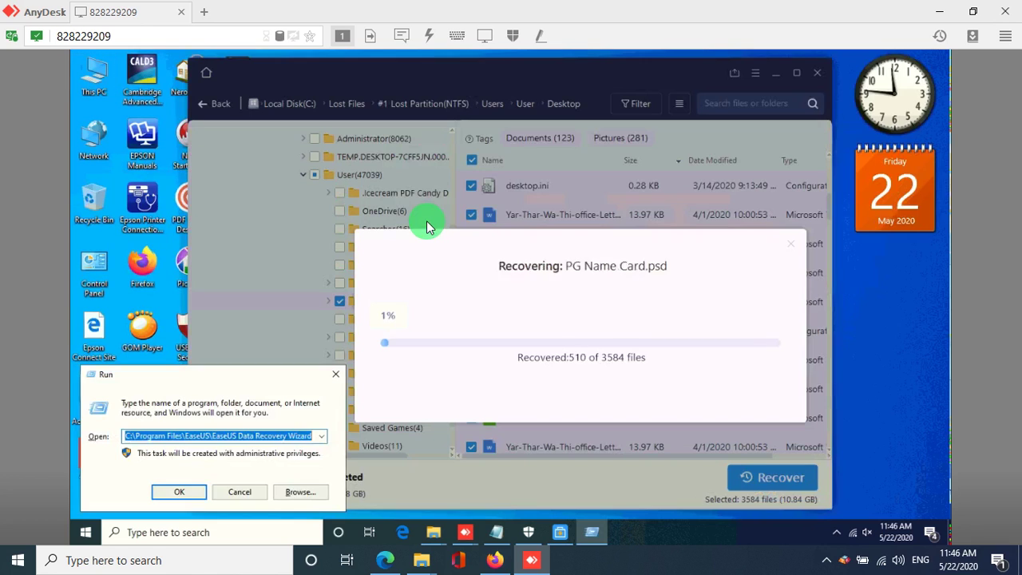
Step: Open Local Users and Groups on the remote computer by running lusrmgr.msc
{"action": "type", "text": "lus"}
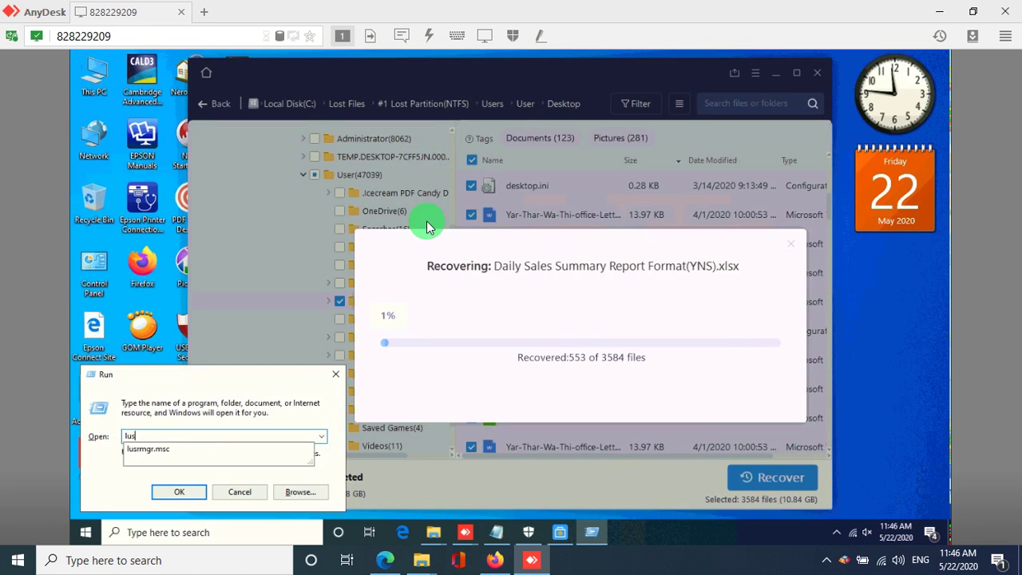
{"action": "type", "text": "rmgr."}
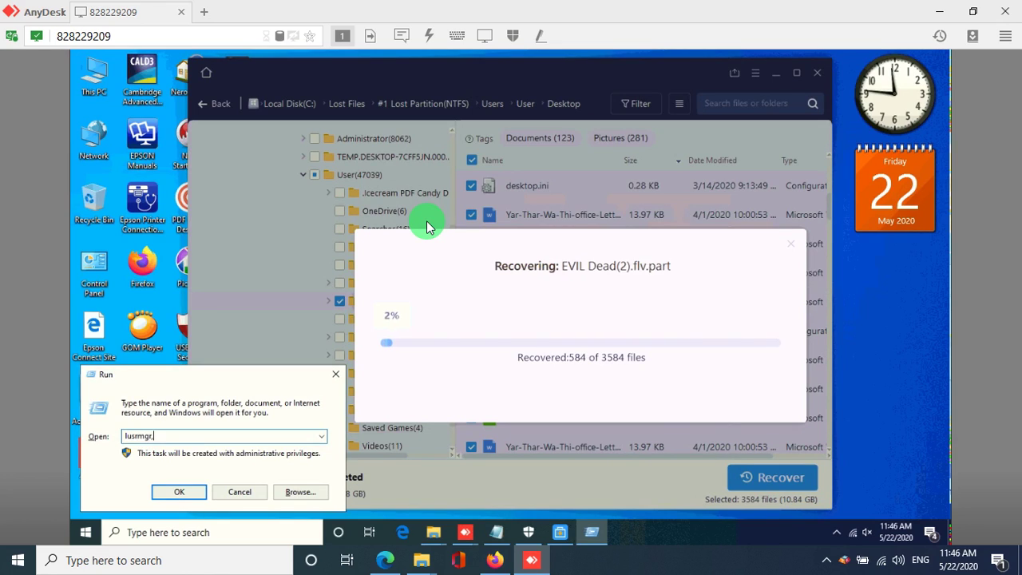
{"action": "key", "text": "BackSpace"}
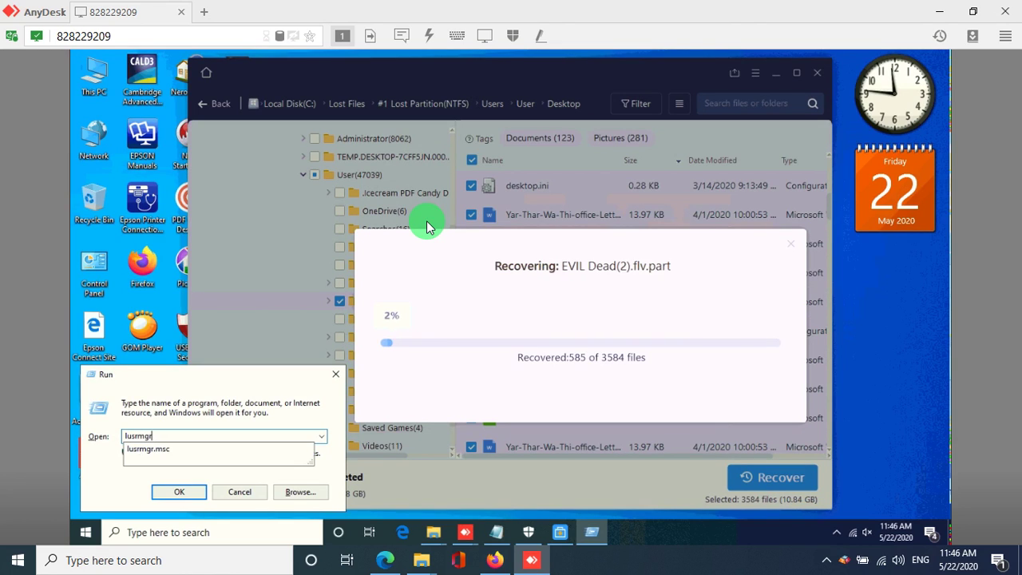
{"action": "type", "text": ".msc"}
{"action": "key", "text": "Return"}
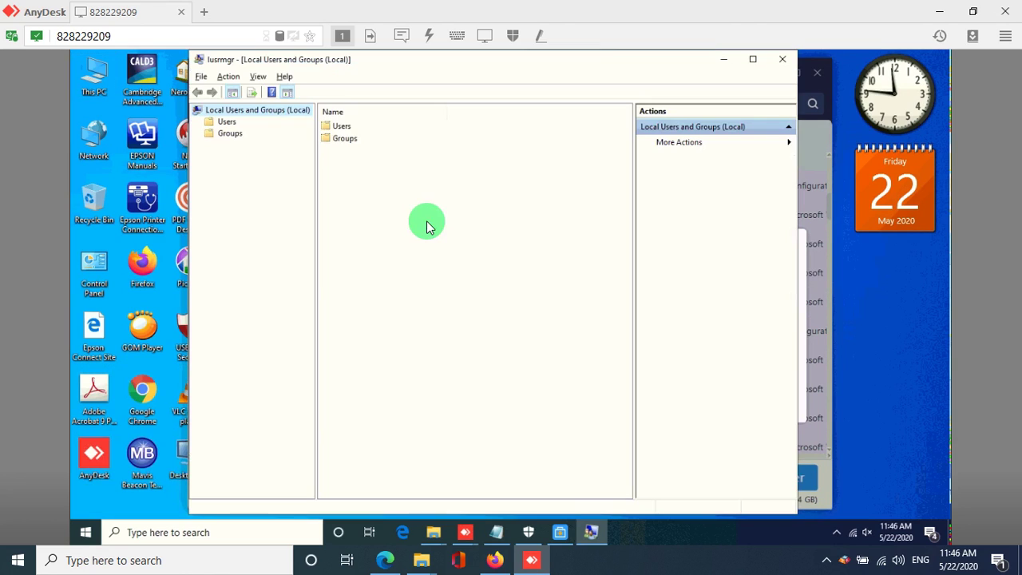
Step: Open the properties of the local User account and check its group membership and general options
{"action": "double_click", "coordinate": [326, 128]}
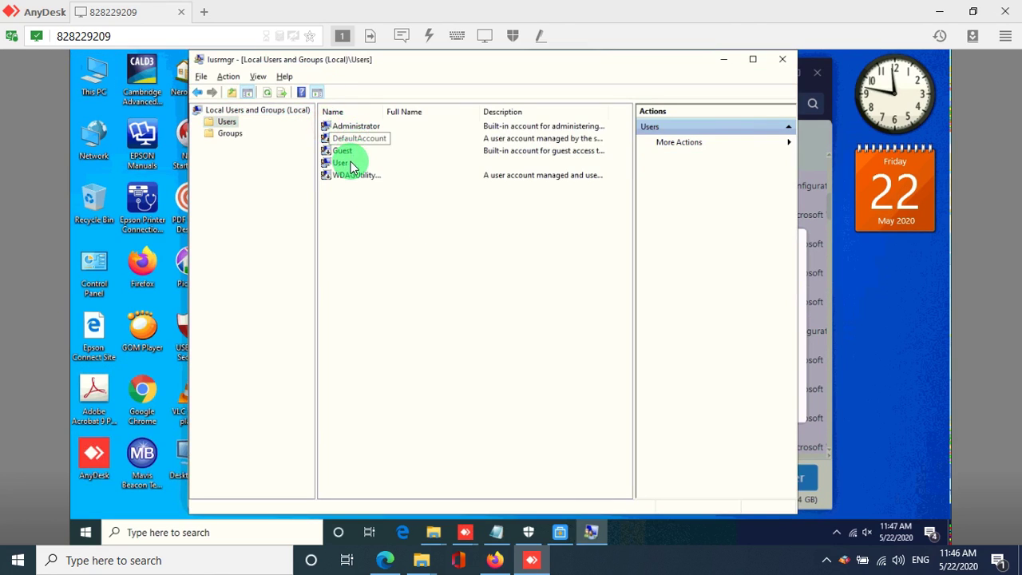
{"action": "double_click", "coordinate": [352, 162]}
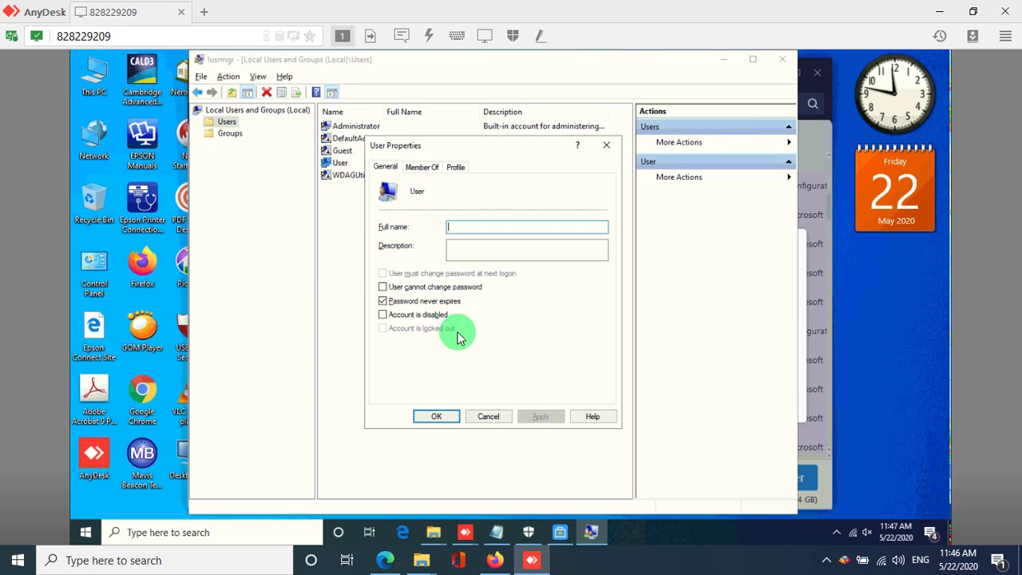
{"action": "left_click", "coordinate": [427, 168]}
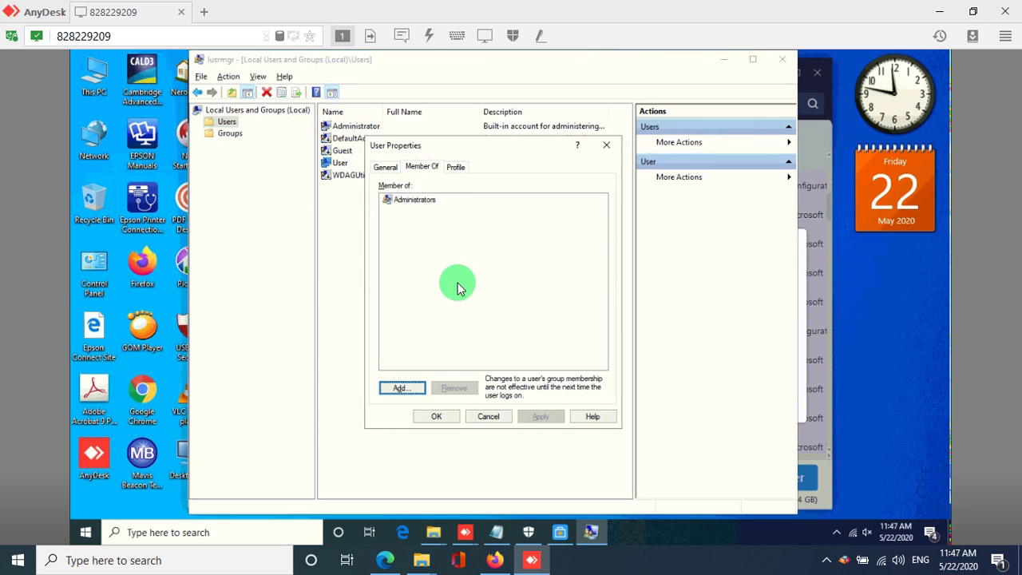
{"action": "left_click", "coordinate": [387, 168]}
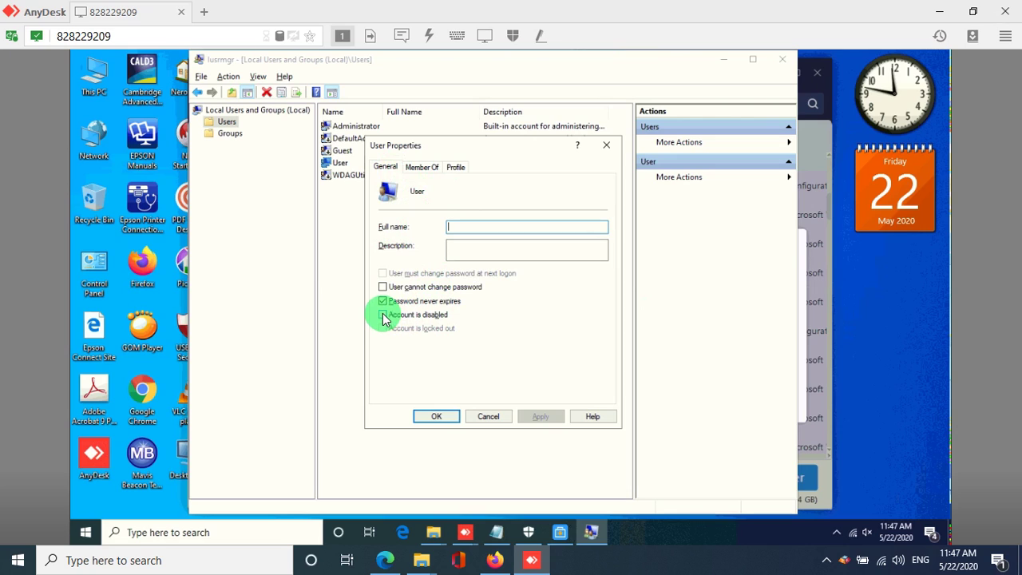
Step: Mark the local User account as disabled in its general properties
{"action": "left_click", "coordinate": [398, 318]}
{"action": "left_click", "coordinate": [543, 416]}
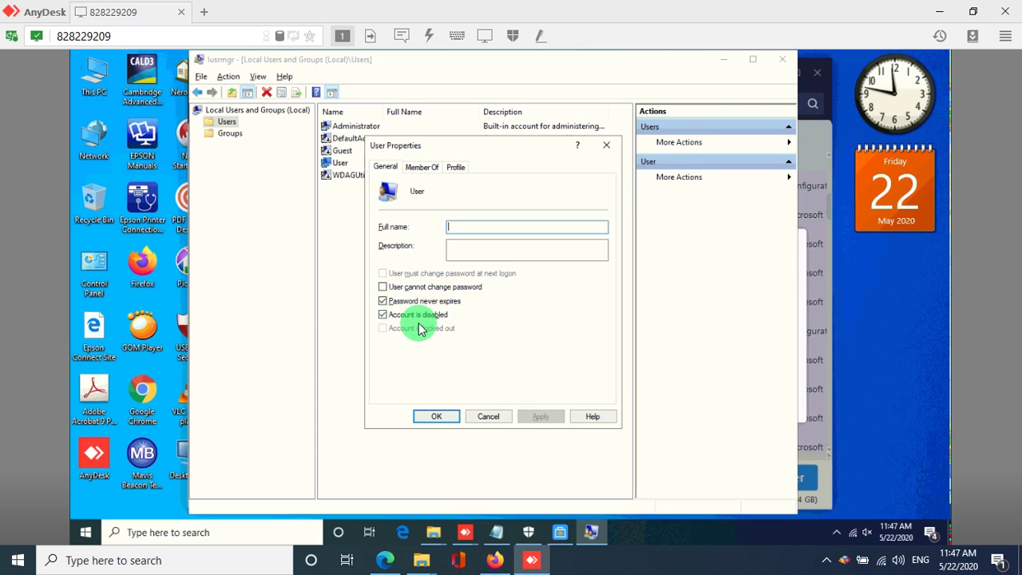
{"action": "left_click", "coordinate": [400, 317]}
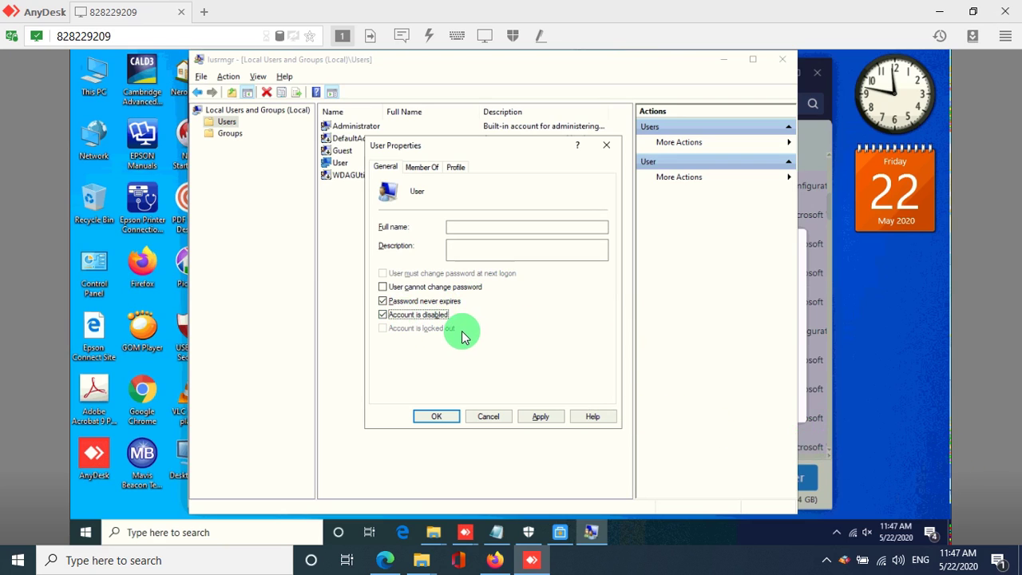
{"action": "right_click", "coordinate": [889, 347]}
{"action": "left_click", "coordinate": [831, 209]}
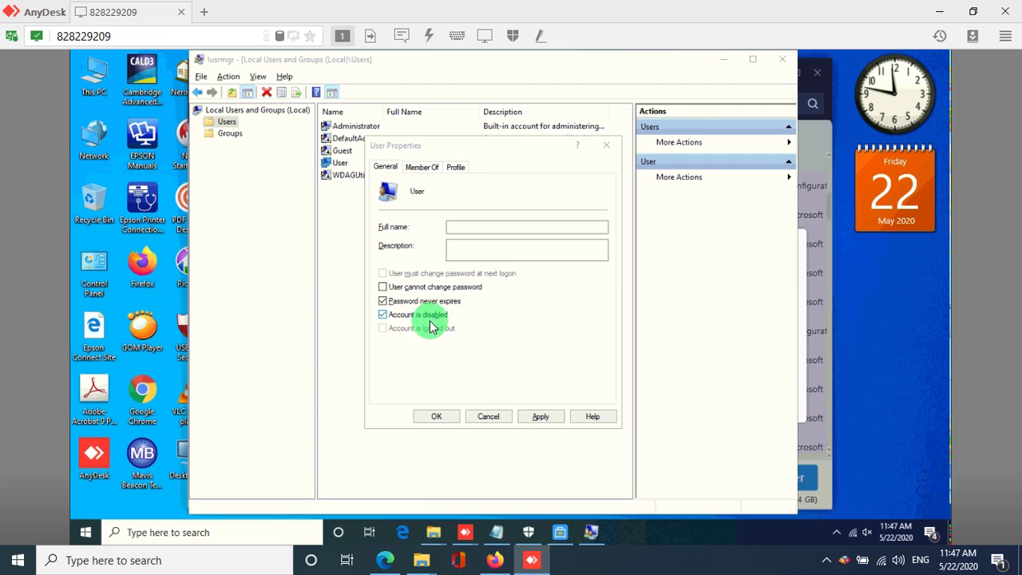
{"action": "right_click", "coordinate": [878, 271]}
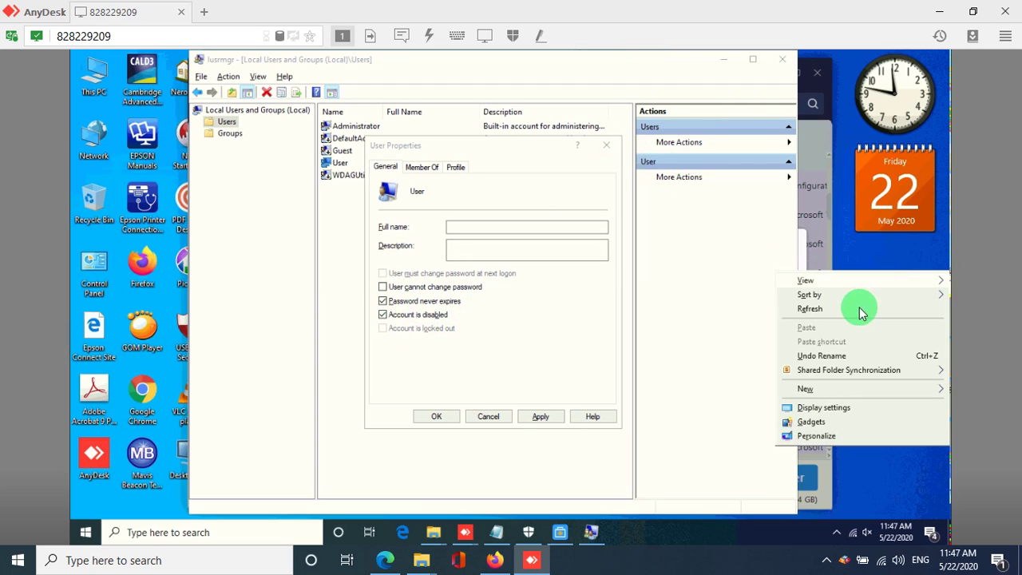
{"action": "left_click", "coordinate": [831, 311]}
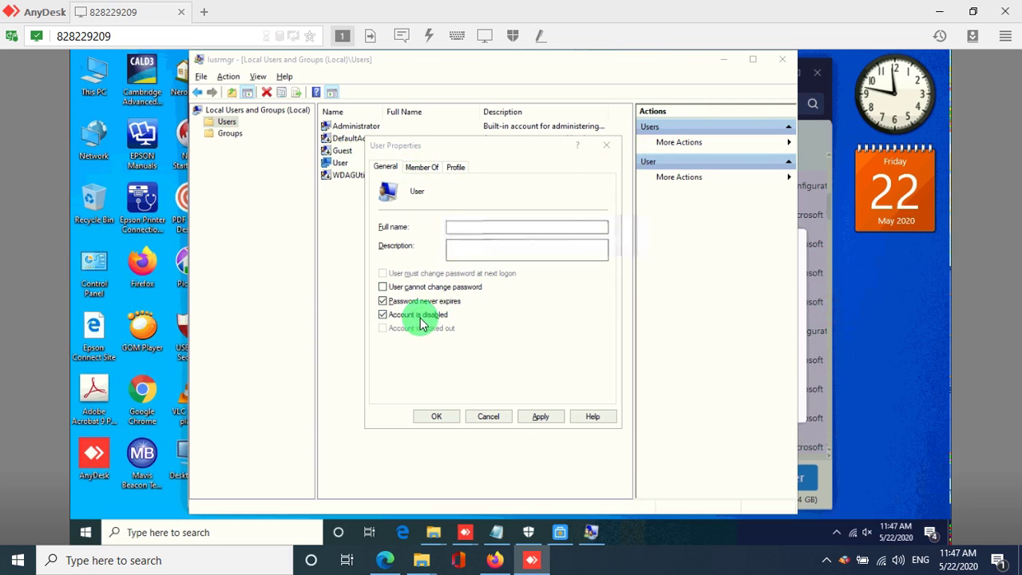
Step: Apply the disabled state to the User account and close its properties
{"action": "left_click", "coordinate": [456, 166]}
{"action": "left_click", "coordinate": [380, 167]}
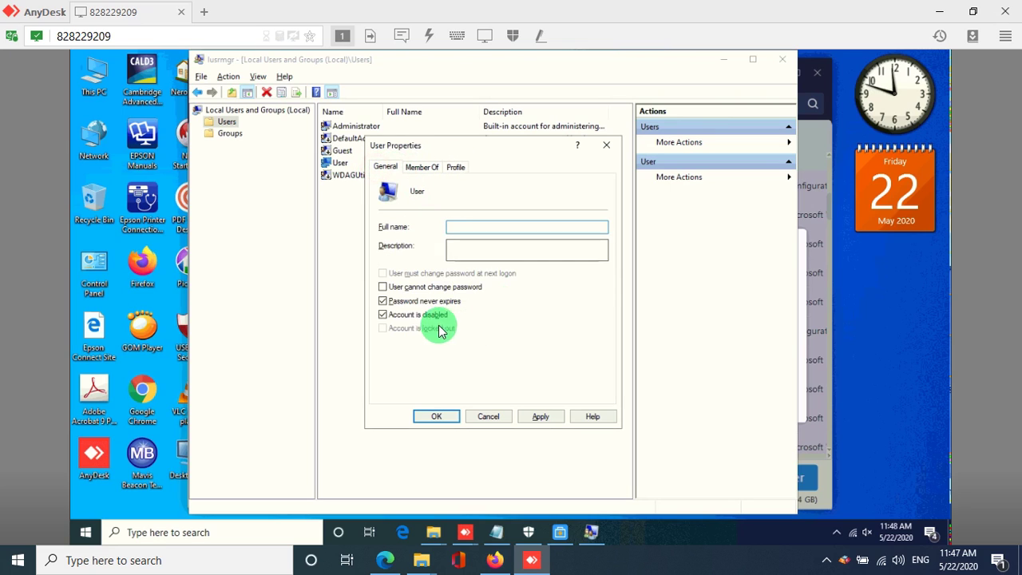
{"action": "left_click", "coordinate": [540, 417]}
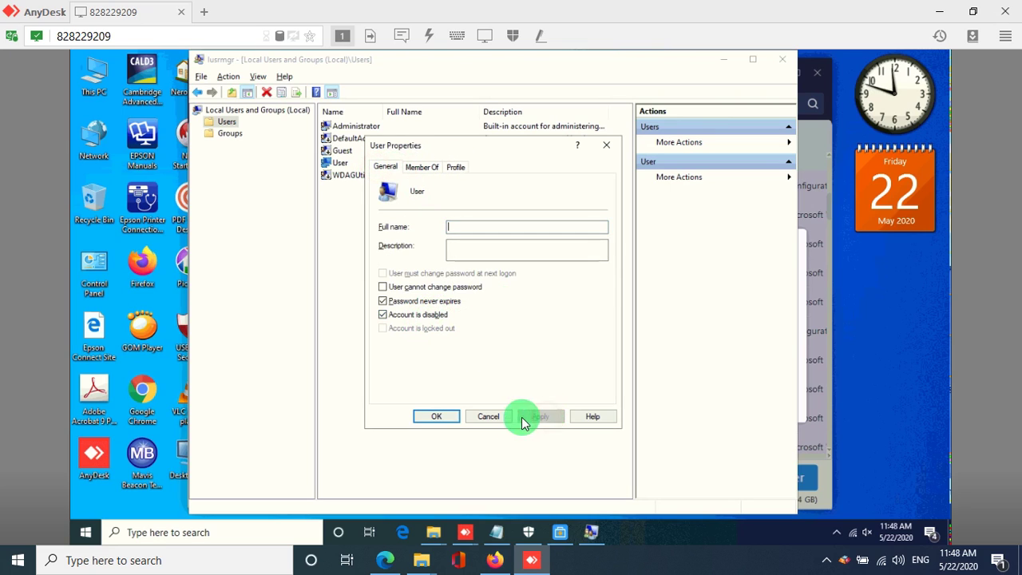
{"action": "left_click", "coordinate": [445, 416]}
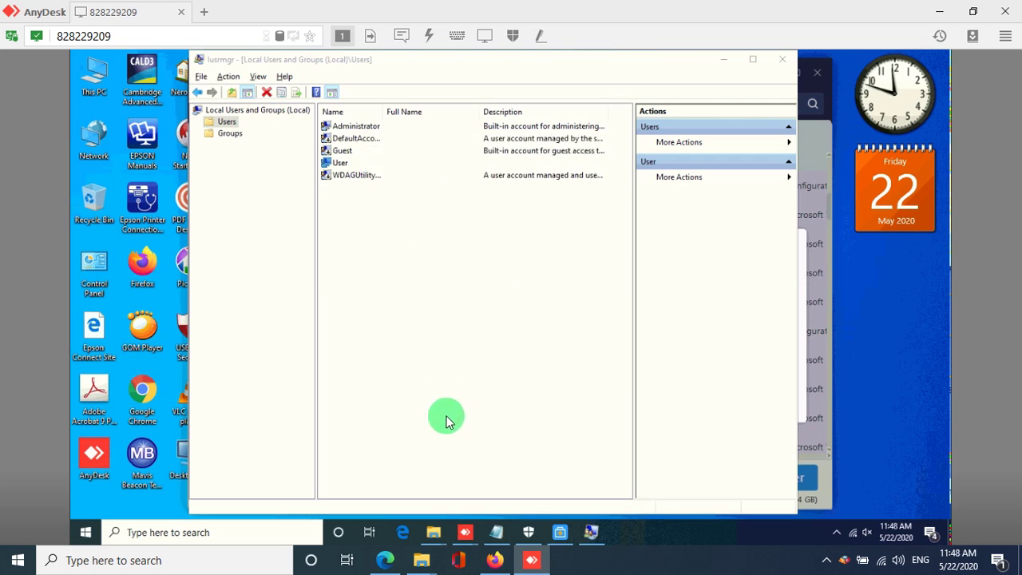
Step: Check the group membership of the Administrator account, then leave Local Users and Groups and return to the remote desktop
{"action": "left_click", "coordinate": [361, 129]}
{"action": "double_click", "coordinate": [361, 129]}
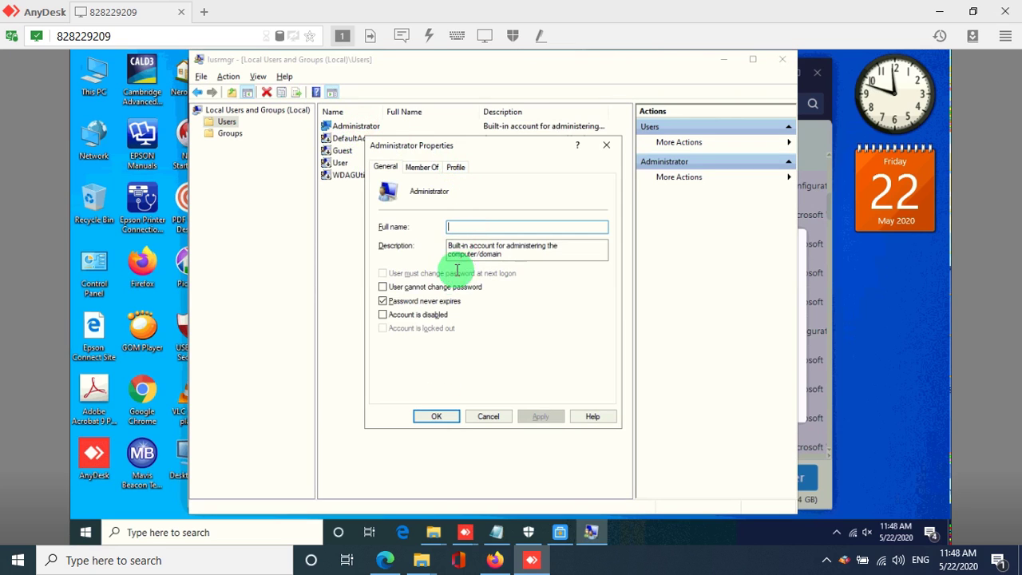
{"action": "left_click", "coordinate": [421, 166]}
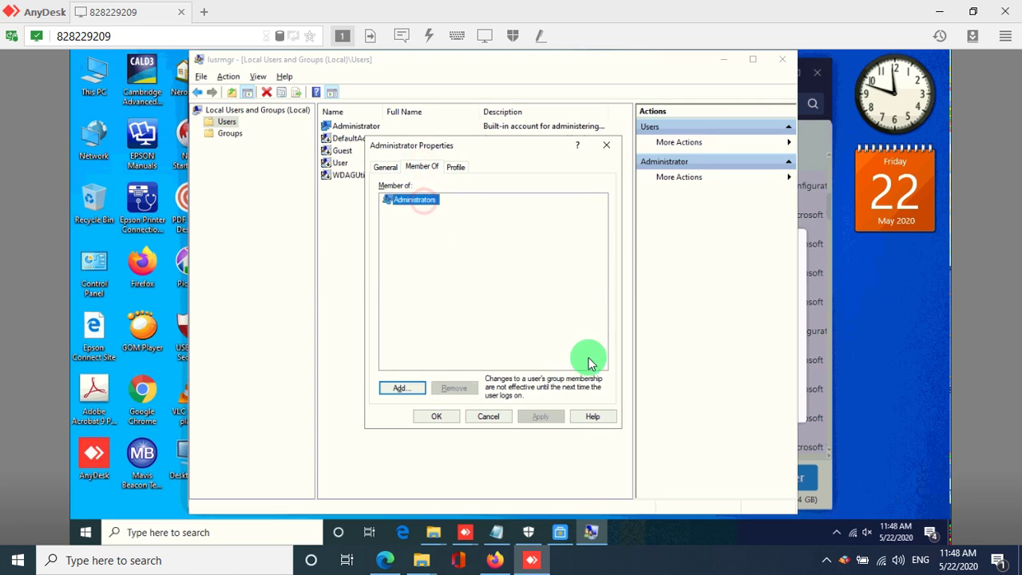
{"action": "left_click", "coordinate": [436, 416]}
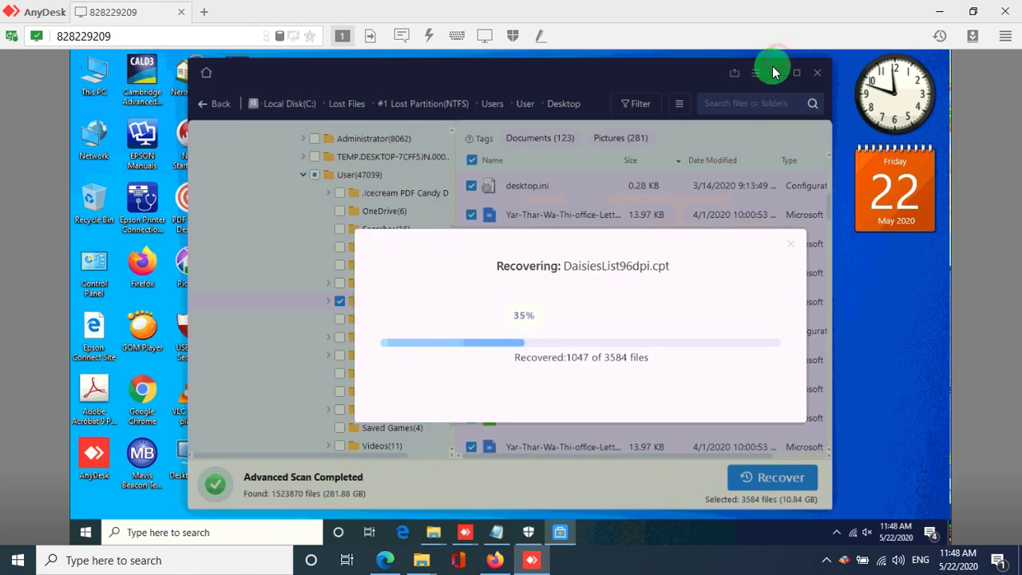
{"action": "left_click", "coordinate": [782, 61]}
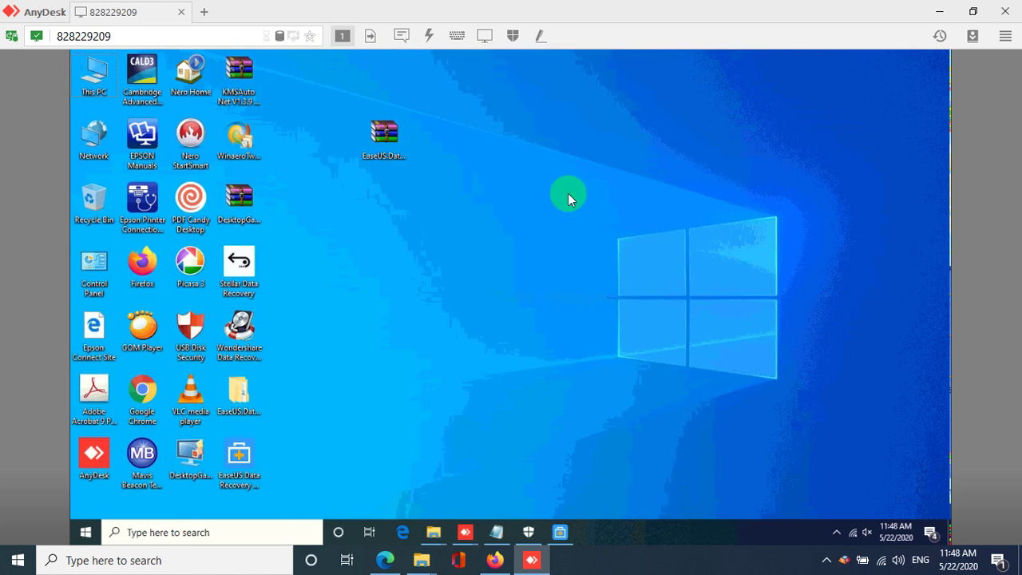
Step: Open the security permissions of Local Disk (C:) from This PC and examine the rights of the Administrators group
{"action": "double_click", "coordinate": [94, 72]}
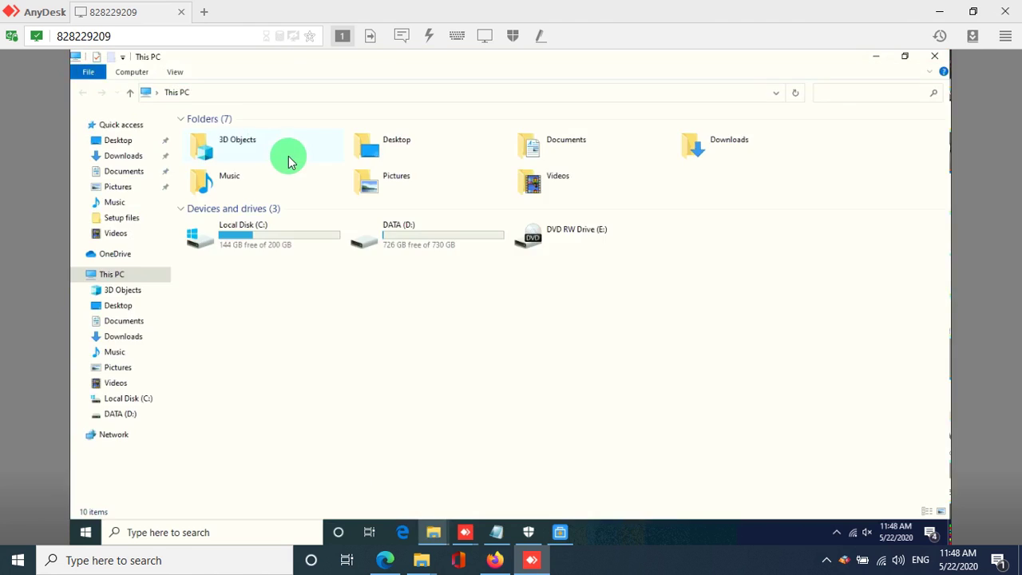
{"action": "left_click", "coordinate": [264, 229]}
{"action": "right_click", "coordinate": [264, 230]}
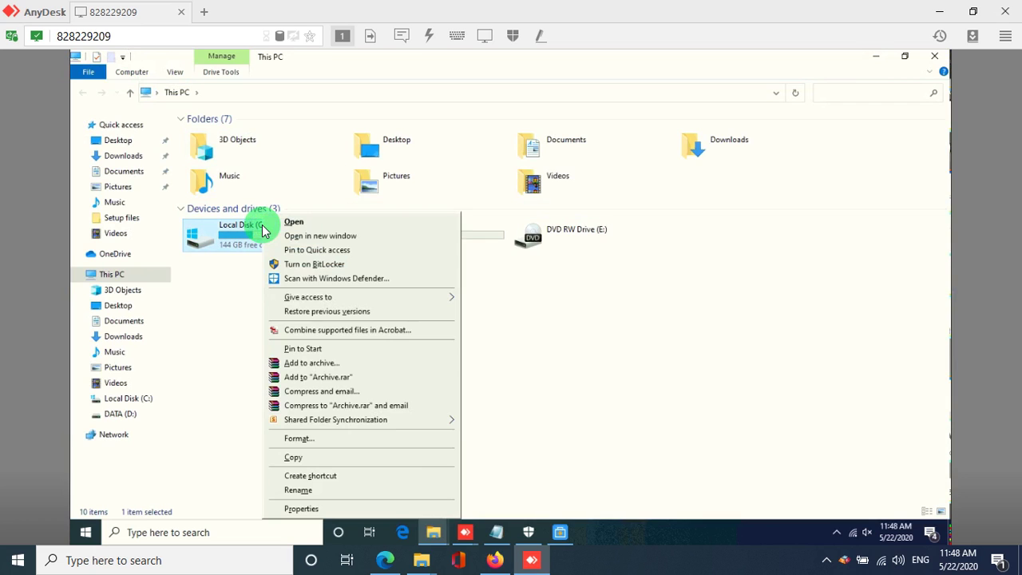
{"action": "left_click", "coordinate": [351, 508]}
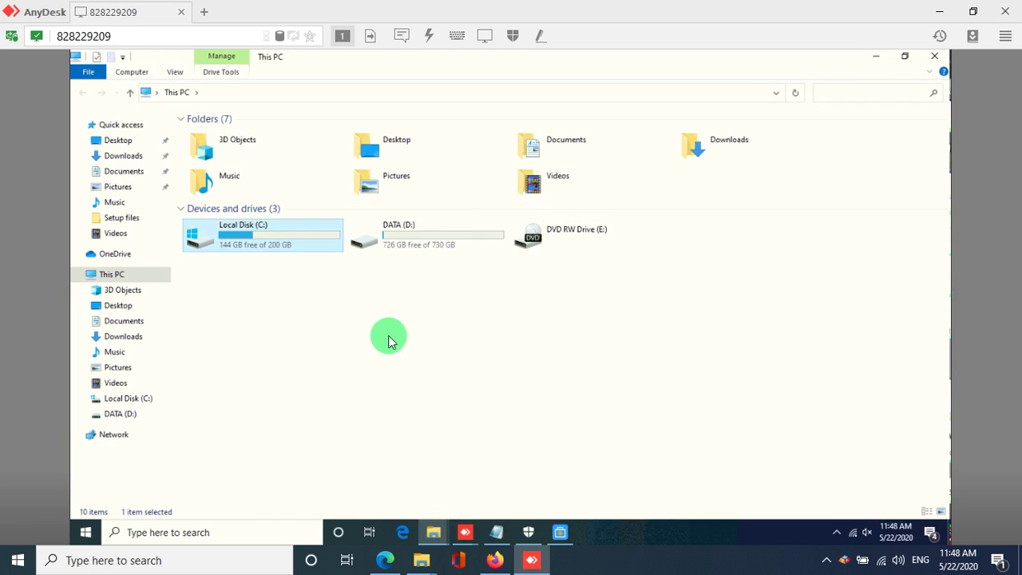
{"action": "left_click_drag", "start_coordinate": [335, 200], "coordinate": [426, 161]}
{"action": "left_click", "coordinate": [405, 183]}
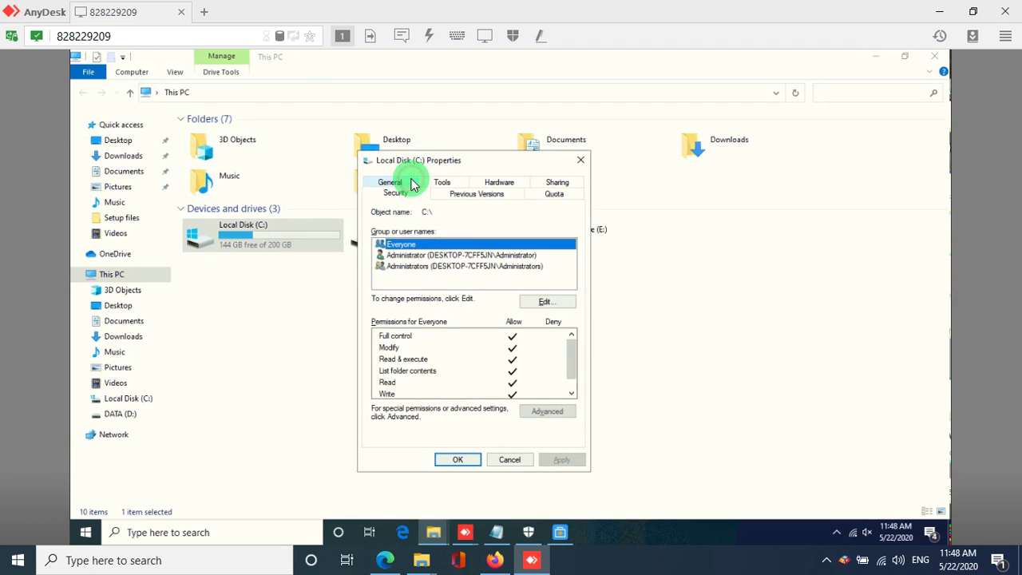
{"action": "left_click", "coordinate": [540, 303]}
{"action": "left_click", "coordinate": [496, 315]}
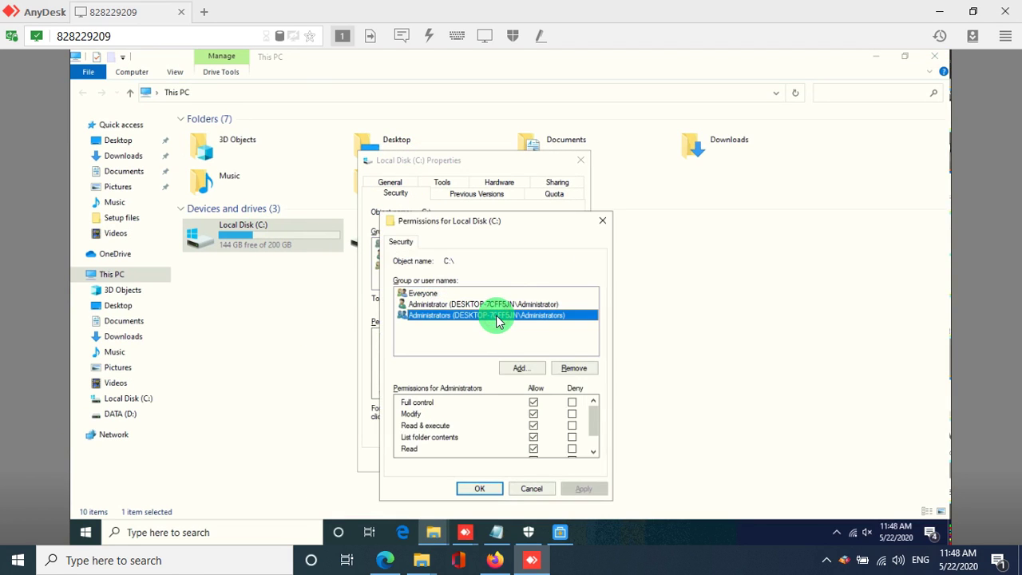
Step: Open a Command Prompt on the remote computer by running cmd
{"action": "key", "text": "super+r"}
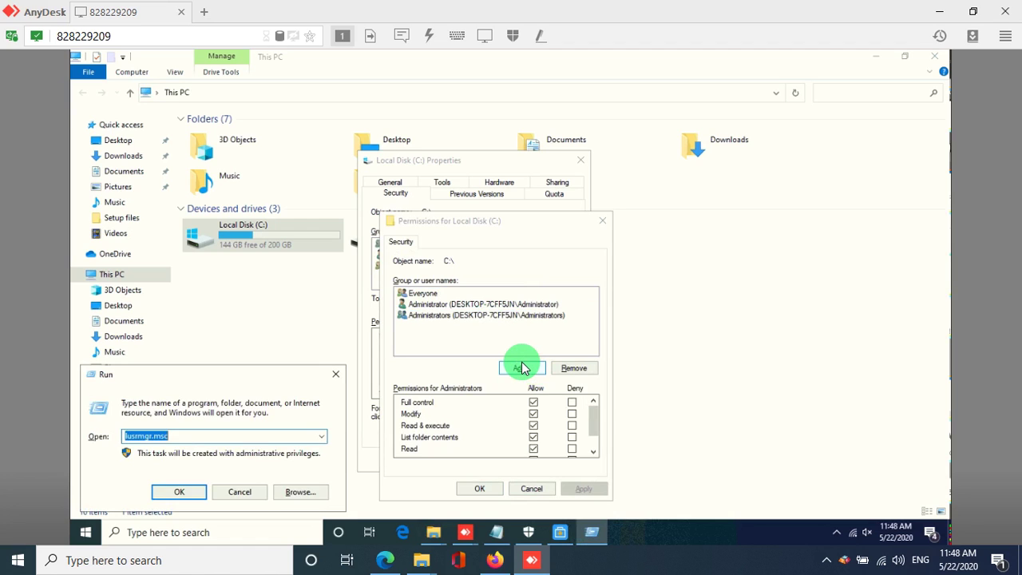
{"action": "type", "text": "cmd"}
{"action": "key", "text": "Return"}
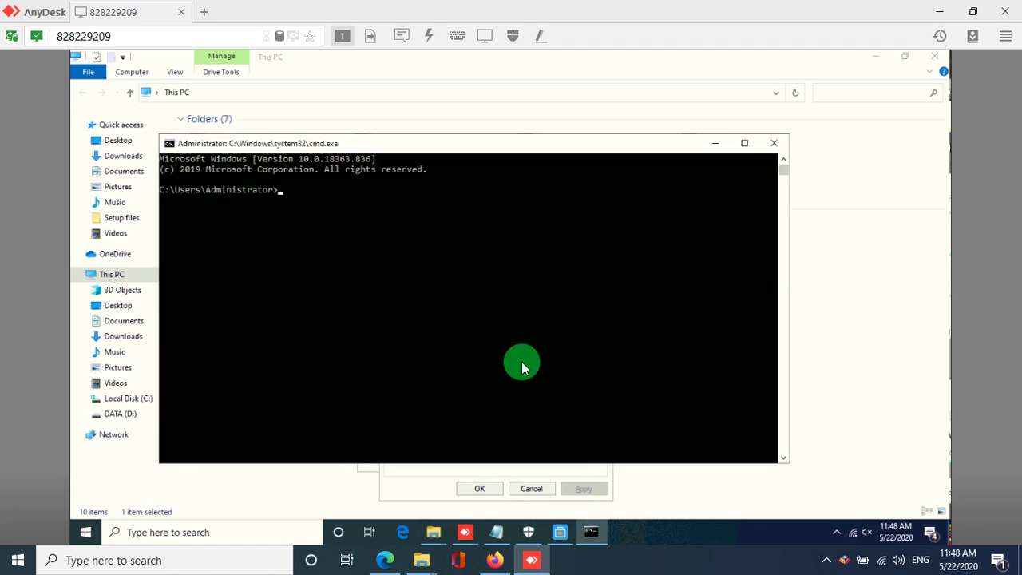
Step: List the remote computer's user accounts with net user, highlight the Administrator entry, and close the Command Prompt
{"action": "key", "text": "Return"}
{"action": "left_click_drag", "start_coordinate": [237, 244], "coordinate": [153, 233]}
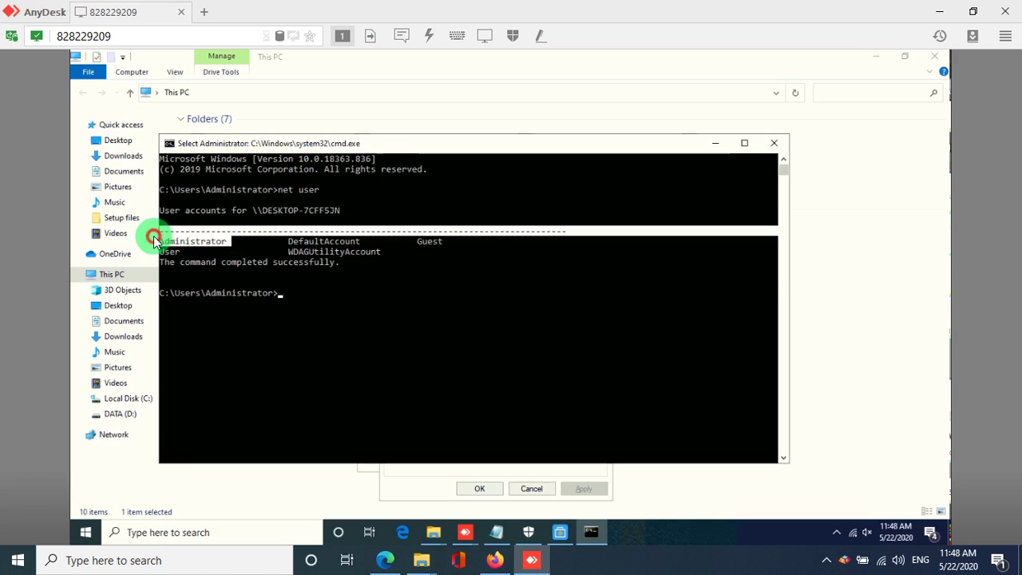
{"action": "left_click", "coordinate": [389, 272]}
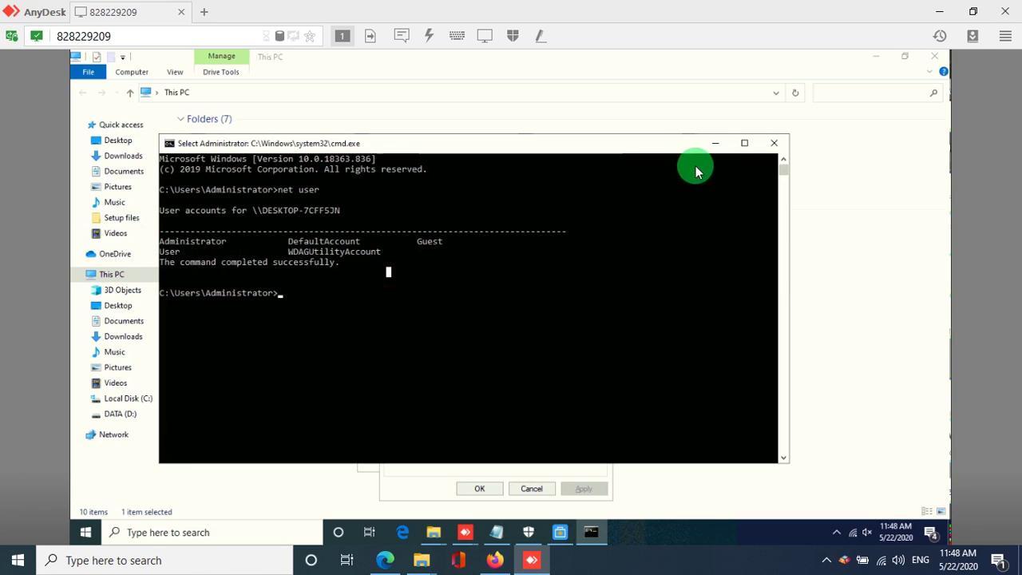
{"action": "left_click", "coordinate": [771, 143]}
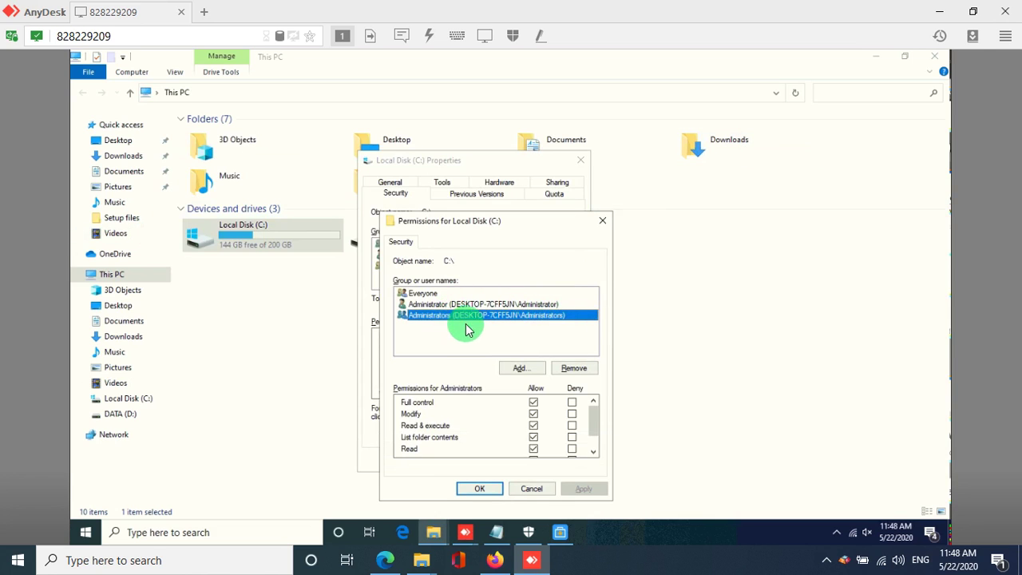
Step: Compare the Local Disk (C:) permissions of Administrator, Administrators and Everyone, then close the permissions and the drive's properties
{"action": "left_click_drag", "start_coordinate": [489, 224], "coordinate": [499, 176]}
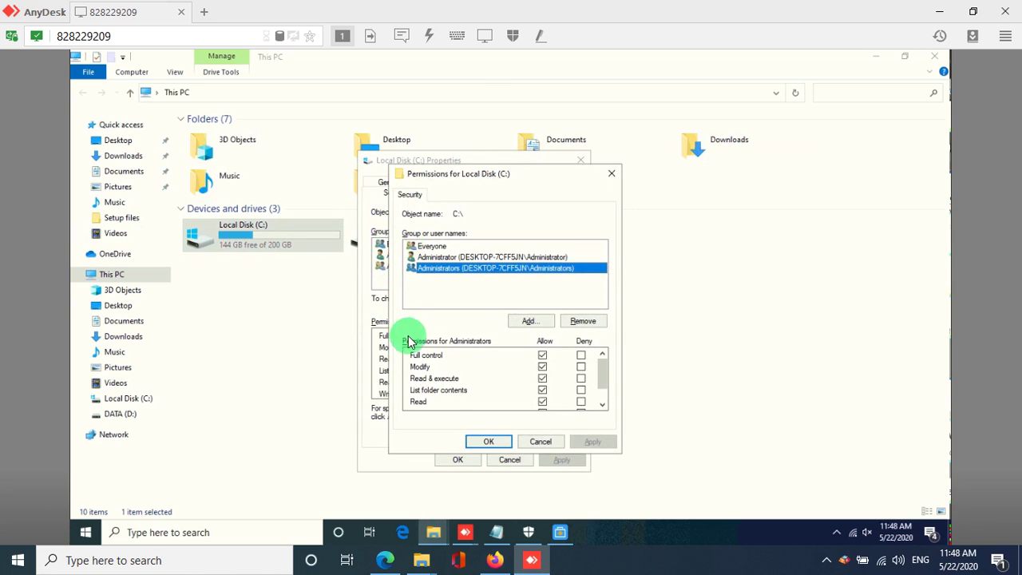
{"action": "left_click", "coordinate": [459, 258]}
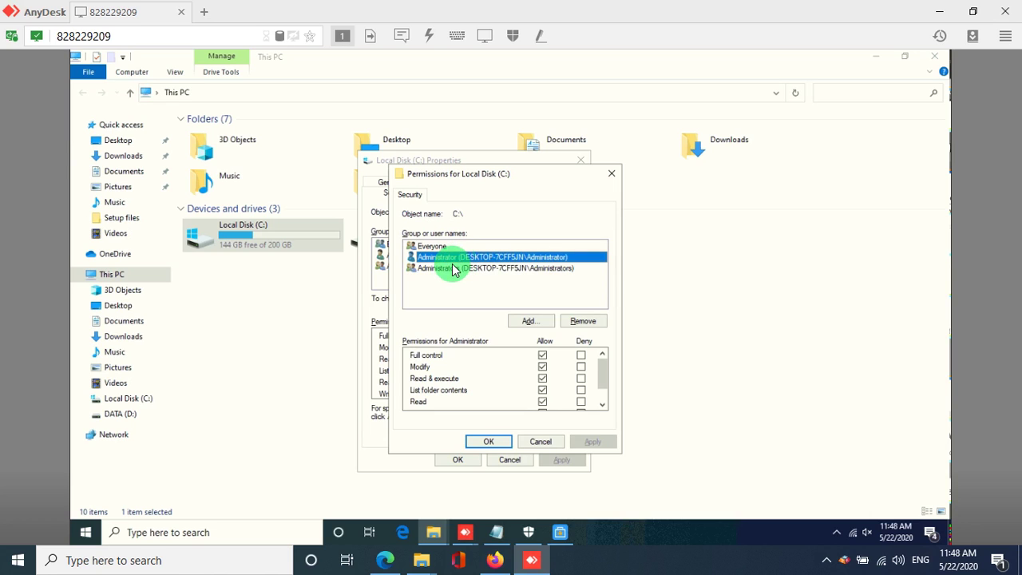
{"action": "left_click", "coordinate": [531, 321]}
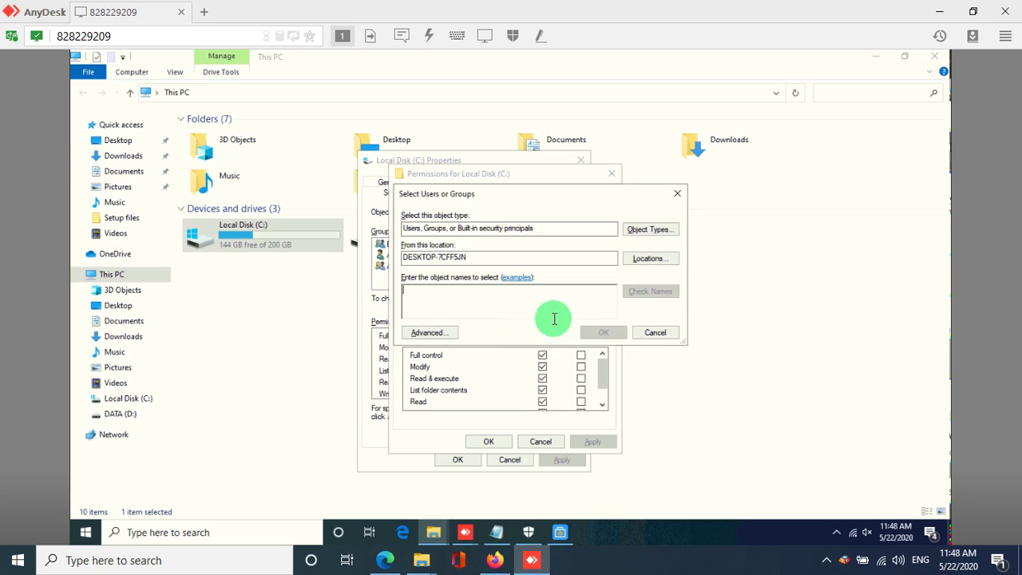
{"action": "left_click", "coordinate": [648, 333]}
{"action": "left_click", "coordinate": [498, 278]}
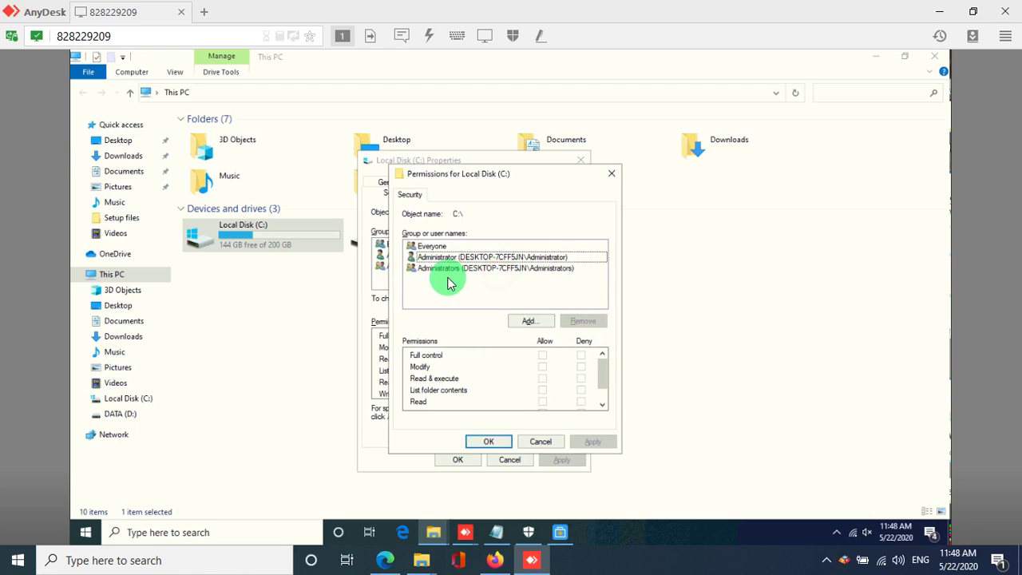
{"action": "left_click", "coordinate": [441, 271]}
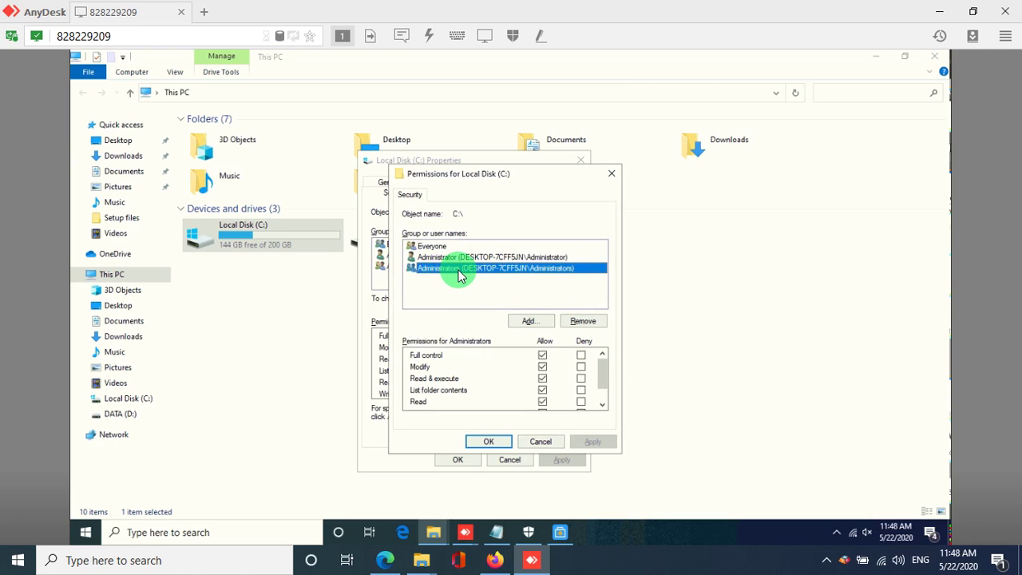
{"action": "left_click", "coordinate": [455, 257]}
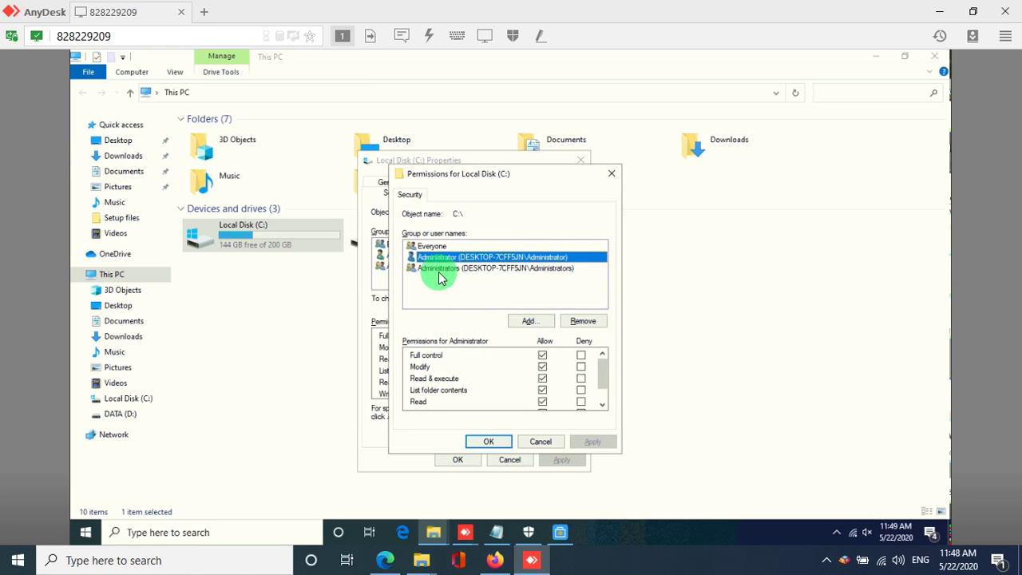
{"action": "left_click", "coordinate": [453, 269]}
{"action": "left_click", "coordinate": [435, 247]}
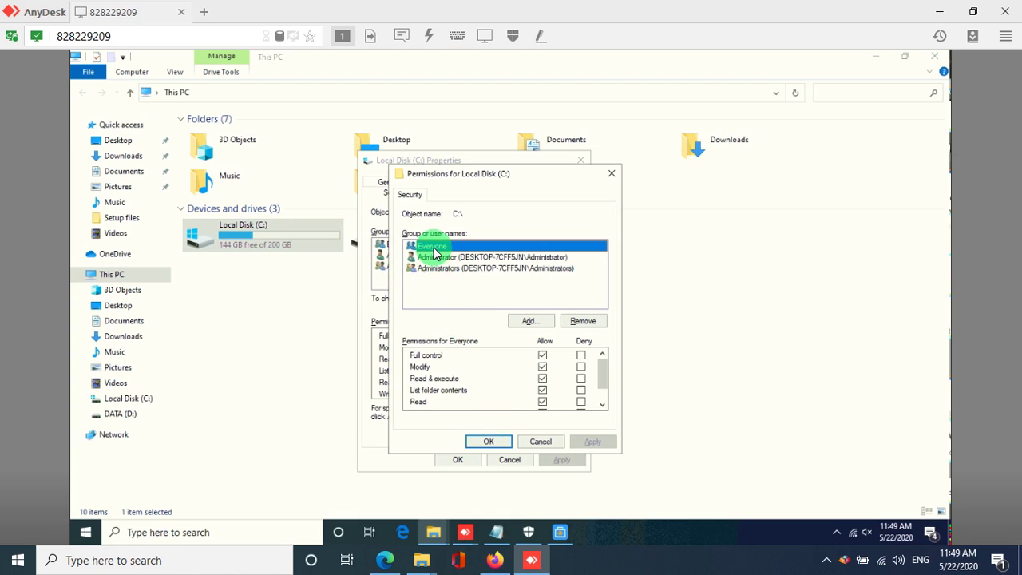
{"action": "left_click", "coordinate": [492, 441]}
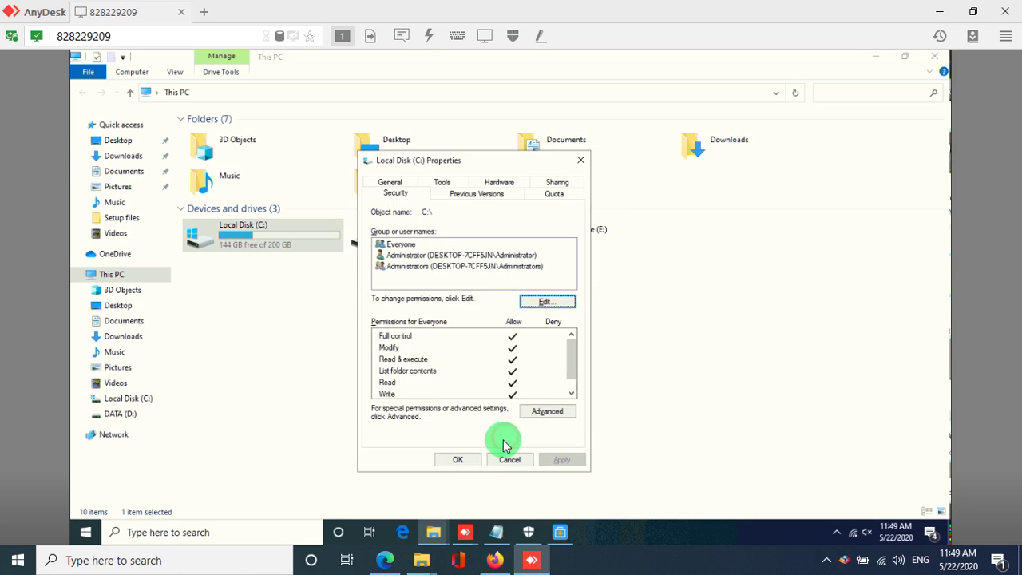
{"action": "left_click", "coordinate": [466, 461]}
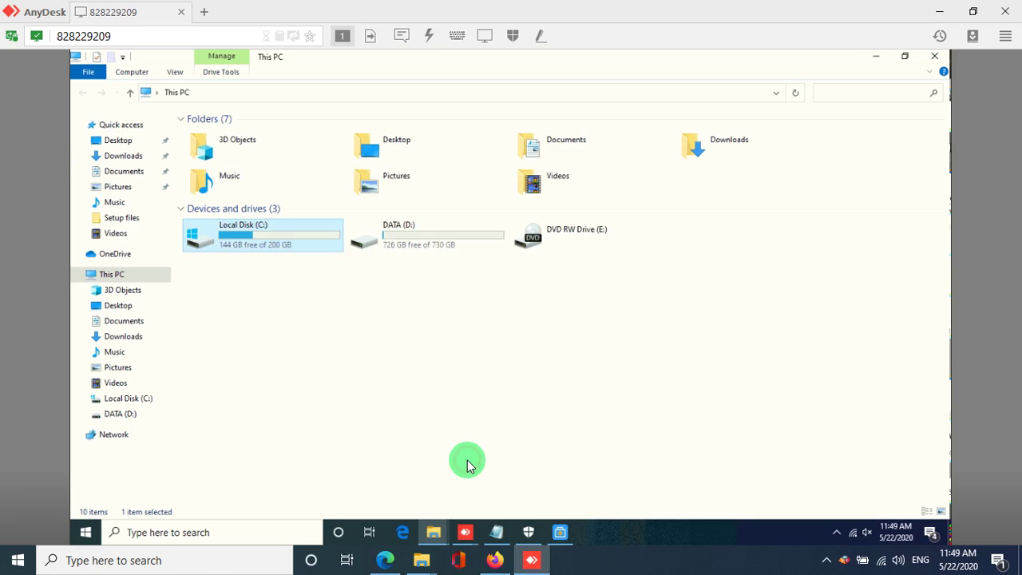
Step: Reopen the editable security permissions of Local Disk (C:) and search for all users and groups that can be added
{"action": "right_click", "coordinate": [297, 236]}
{"action": "left_click", "coordinate": [379, 504]}
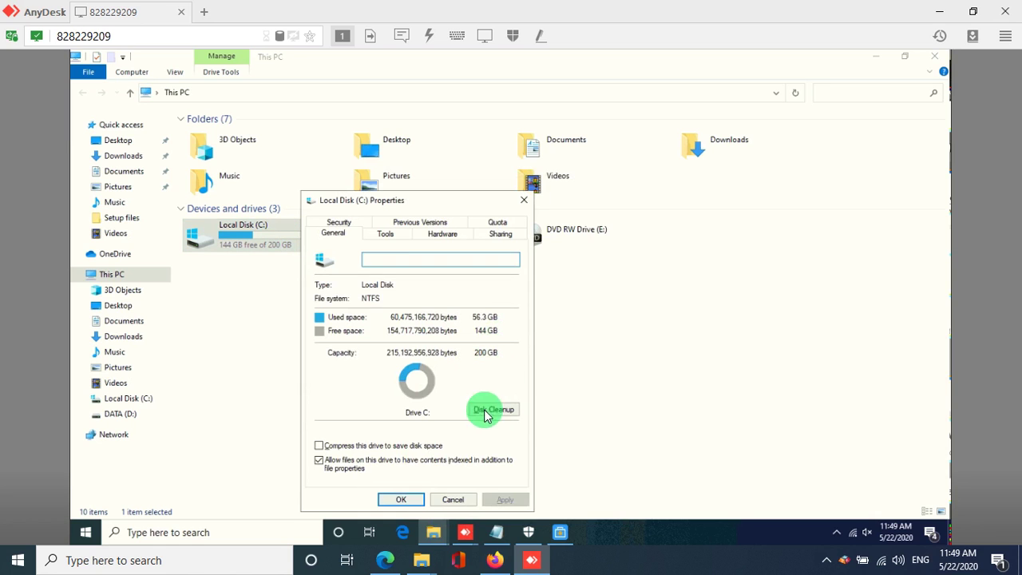
{"action": "left_click", "coordinate": [341, 225]}
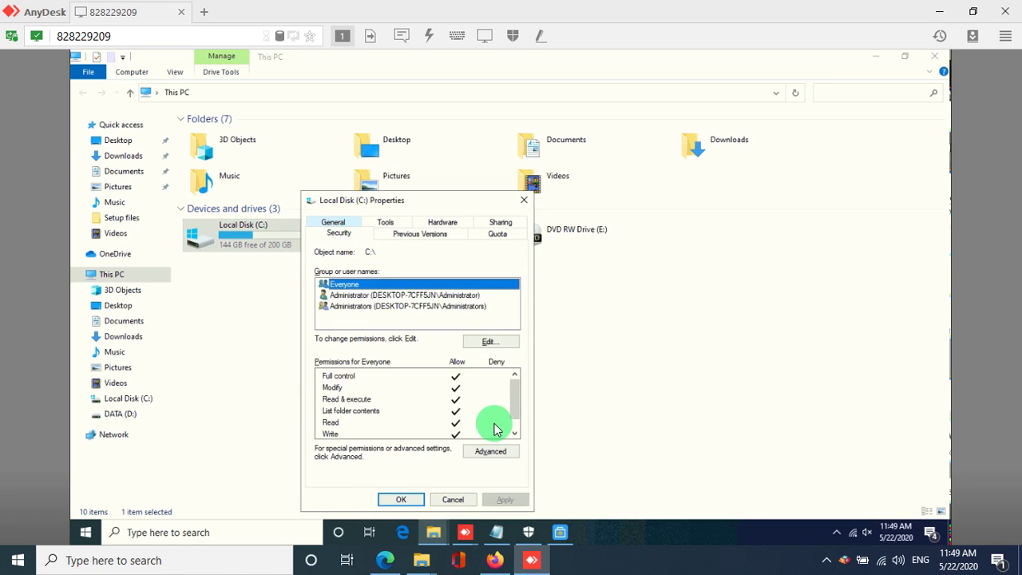
{"action": "left_click", "coordinate": [486, 341]}
{"action": "left_click", "coordinate": [409, 326]}
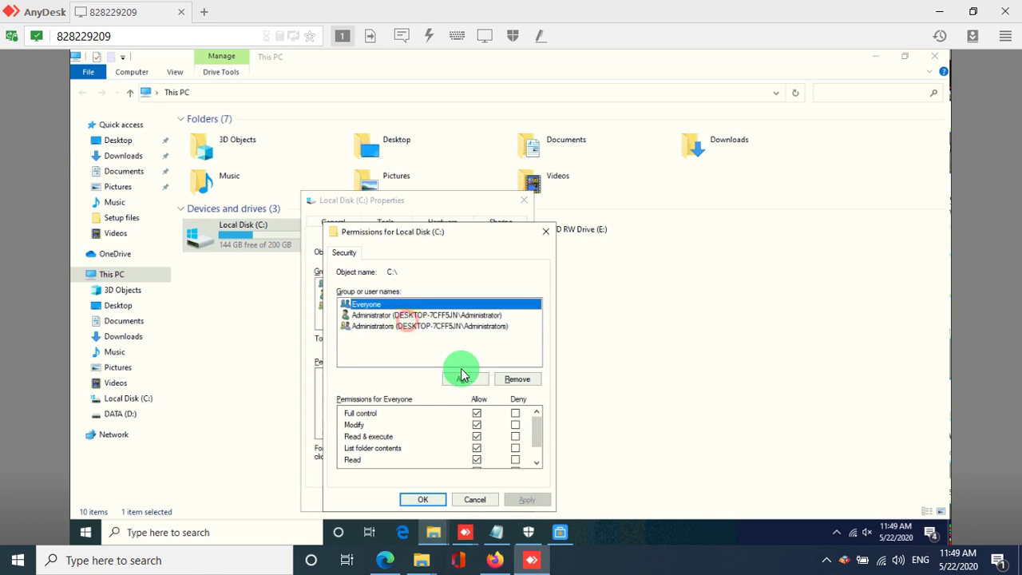
{"action": "left_click", "coordinate": [464, 379]}
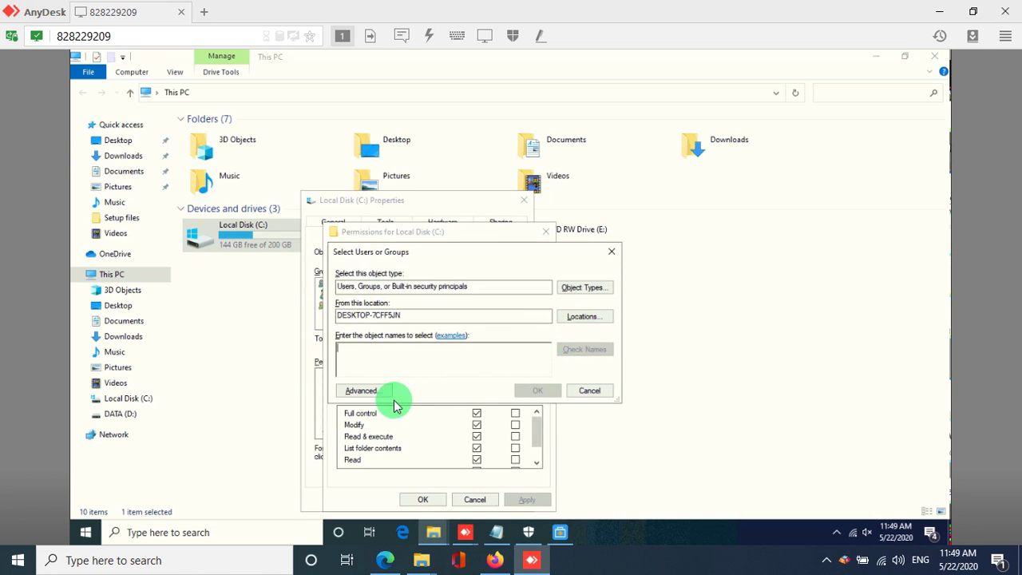
{"action": "left_click", "coordinate": [374, 390]}
{"action": "left_click", "coordinate": [623, 274]}
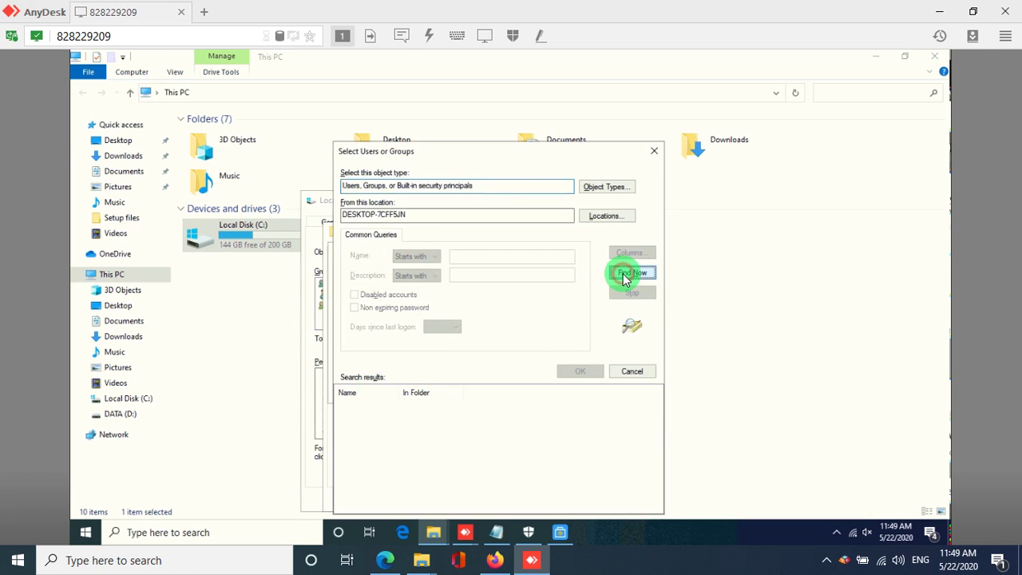
Step: Examine the User, Administrator and Administrators entries among the found accounts, then leave the selection without adding any and close the C: drive's properties
{"action": "scroll", "coordinate": [383, 444], "scroll_direction": "down", "scroll_amount": 10}
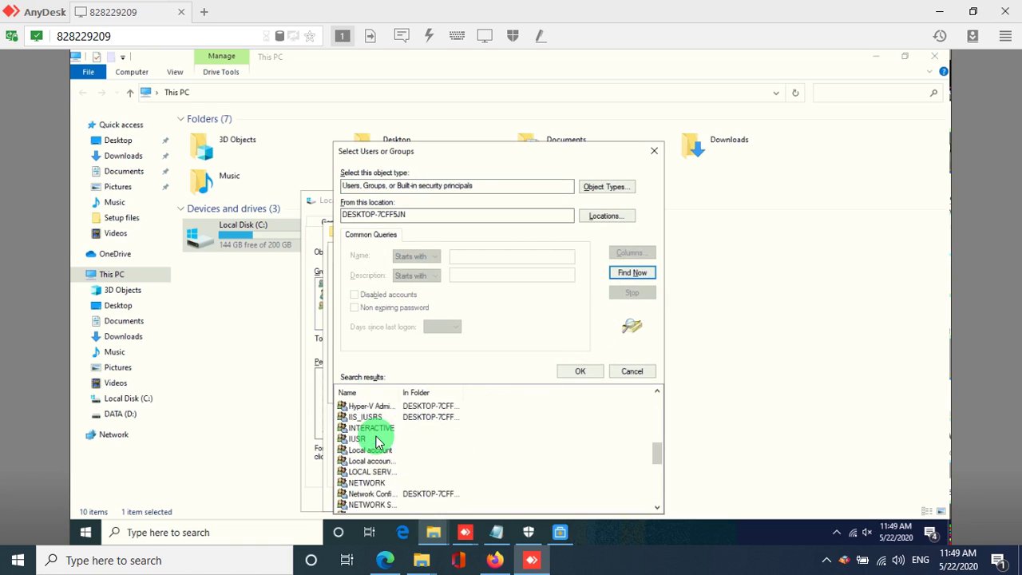
{"action": "scroll", "coordinate": [380, 460], "scroll_direction": "down", "scroll_amount": 3}
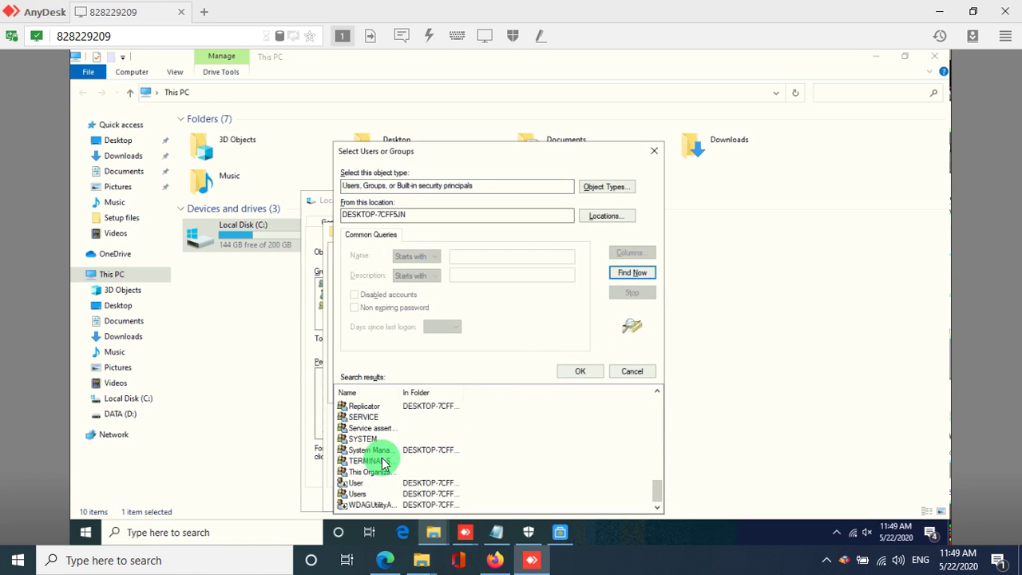
{"action": "left_click", "coordinate": [361, 483]}
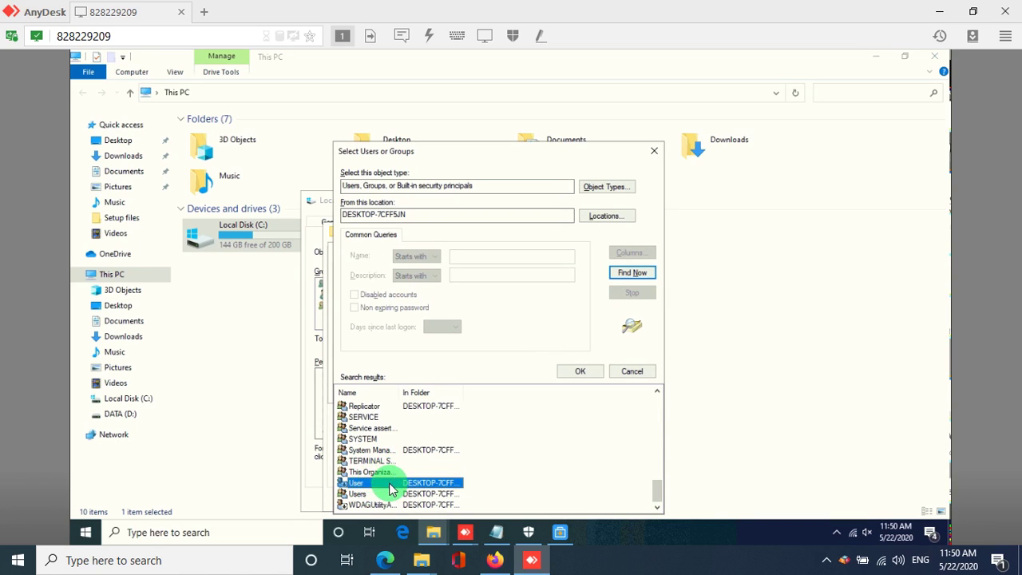
{"action": "scroll", "coordinate": [402, 483], "scroll_direction": "up", "scroll_amount": 3}
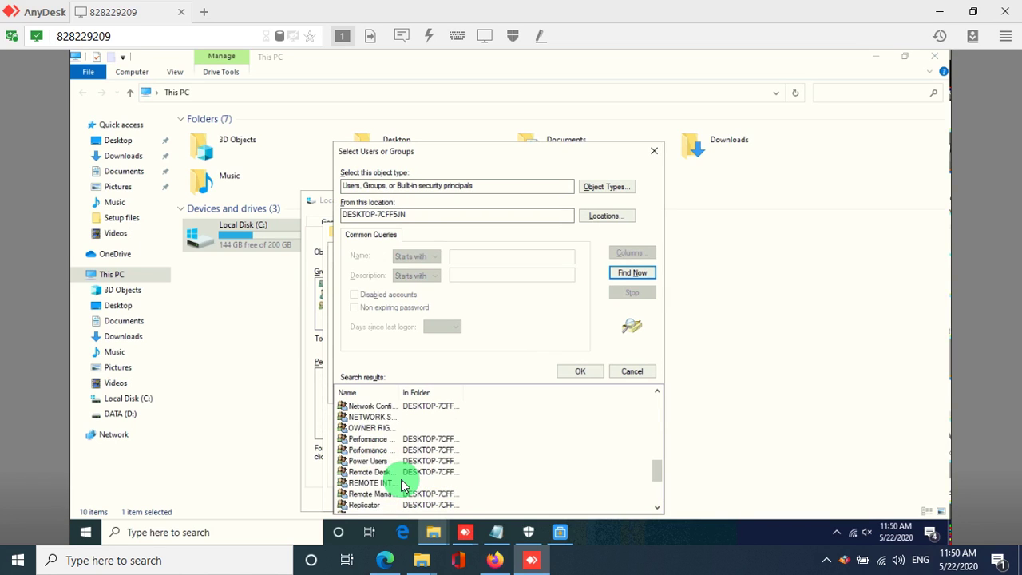
{"action": "scroll", "coordinate": [402, 484], "scroll_direction": "down", "scroll_amount": 3}
{"action": "scroll", "coordinate": [411, 462], "scroll_direction": "up", "scroll_amount": 15}
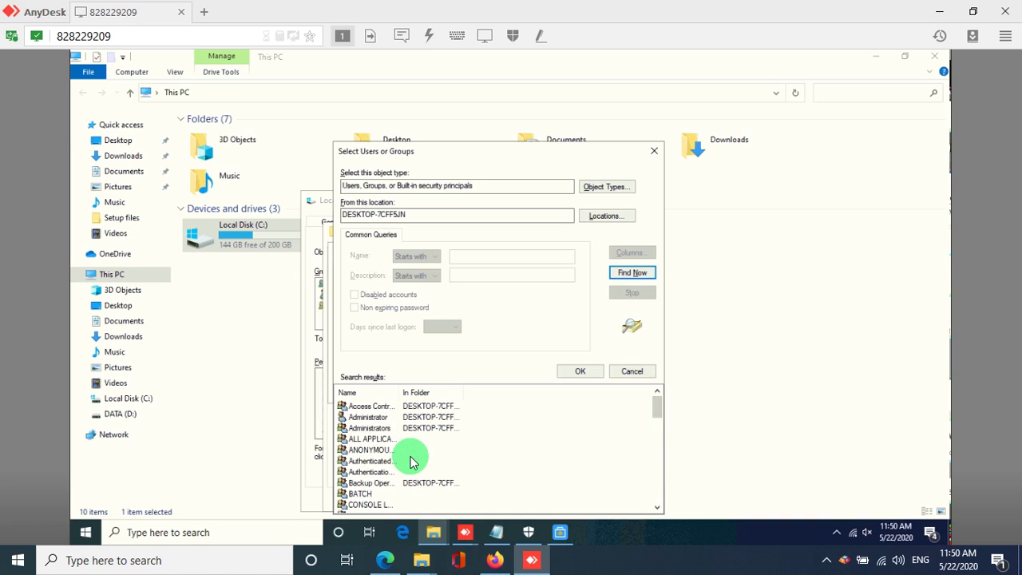
{"action": "left_click", "coordinate": [368, 417]}
{"action": "left_click", "coordinate": [376, 428]}
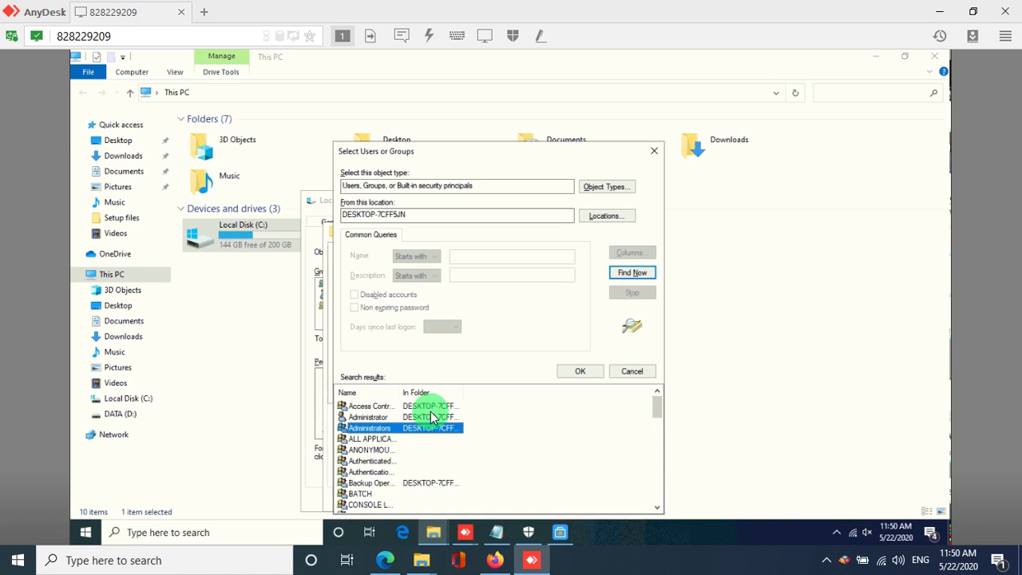
{"action": "scroll", "coordinate": [412, 478], "scroll_direction": "down", "scroll_amount": 5}
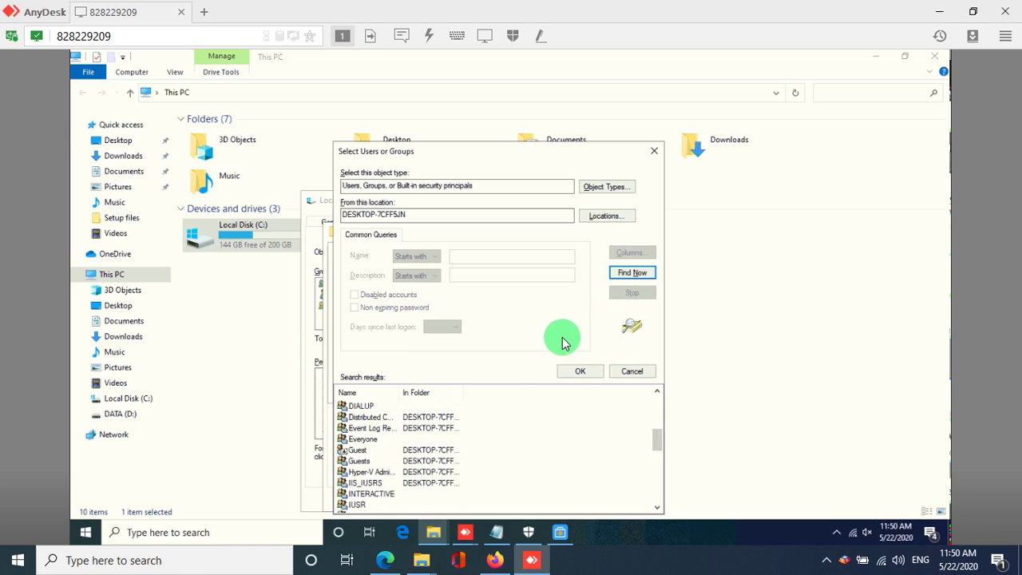
{"action": "left_click", "coordinate": [620, 374]}
{"action": "left_click", "coordinate": [588, 390]}
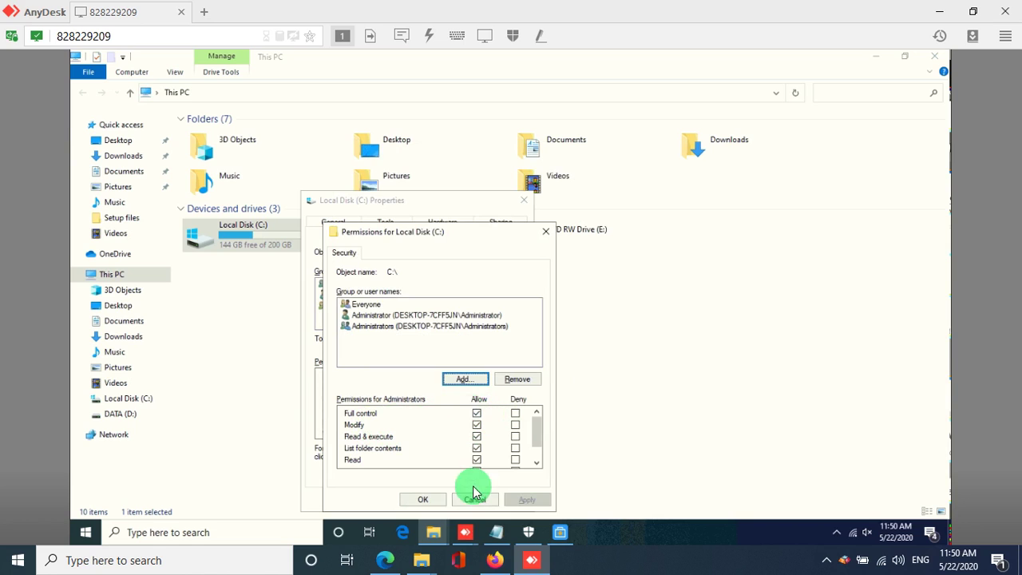
{"action": "left_click", "coordinate": [429, 499]}
{"action": "left_click", "coordinate": [417, 499]}
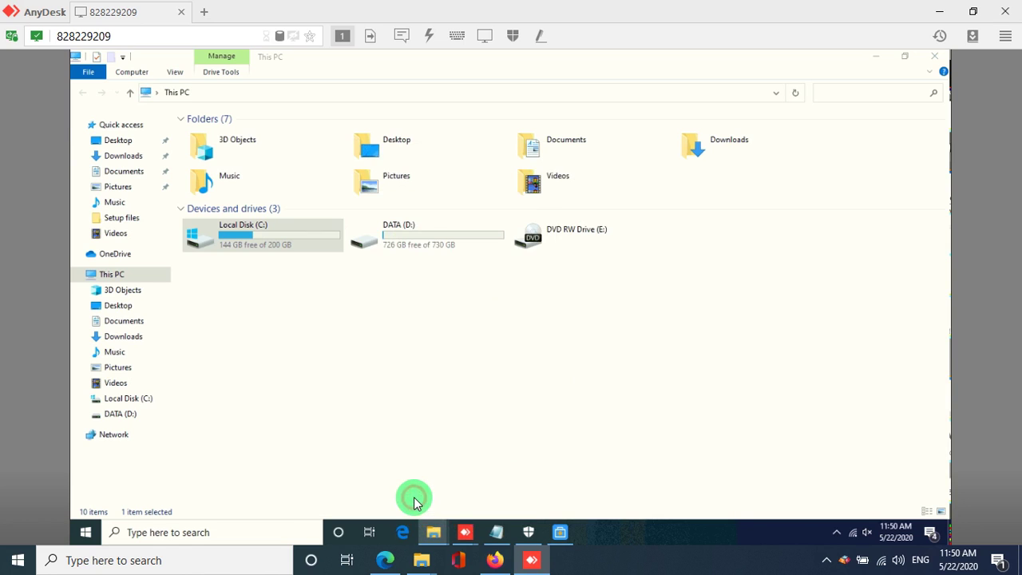
Step: Examine the security permissions of Administrator and Everyone on DATA (D:), then close the drive's properties unchanged
{"action": "left_click", "coordinate": [413, 230]}
{"action": "right_click", "coordinate": [413, 230]}
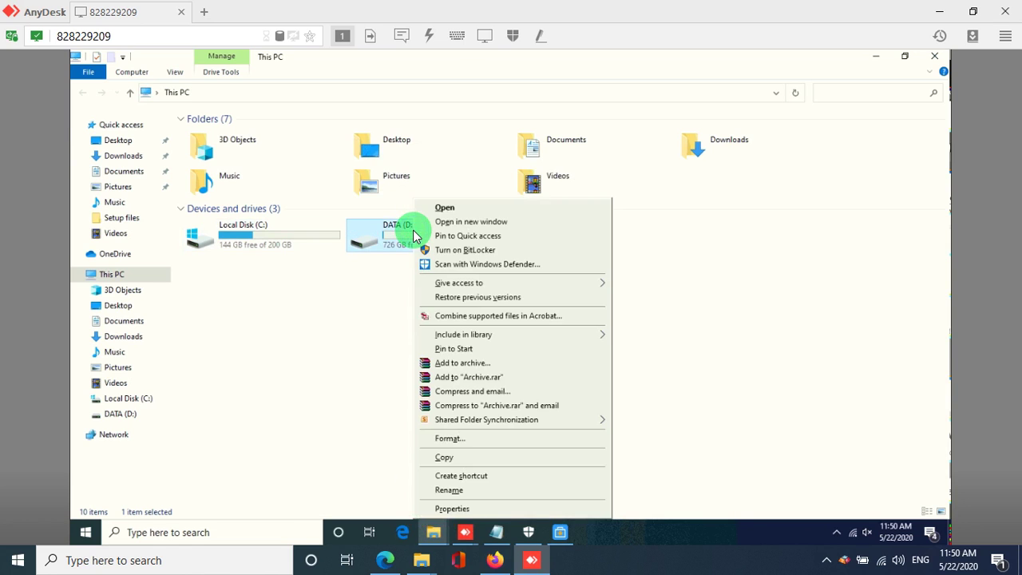
{"action": "left_click", "coordinate": [455, 509]}
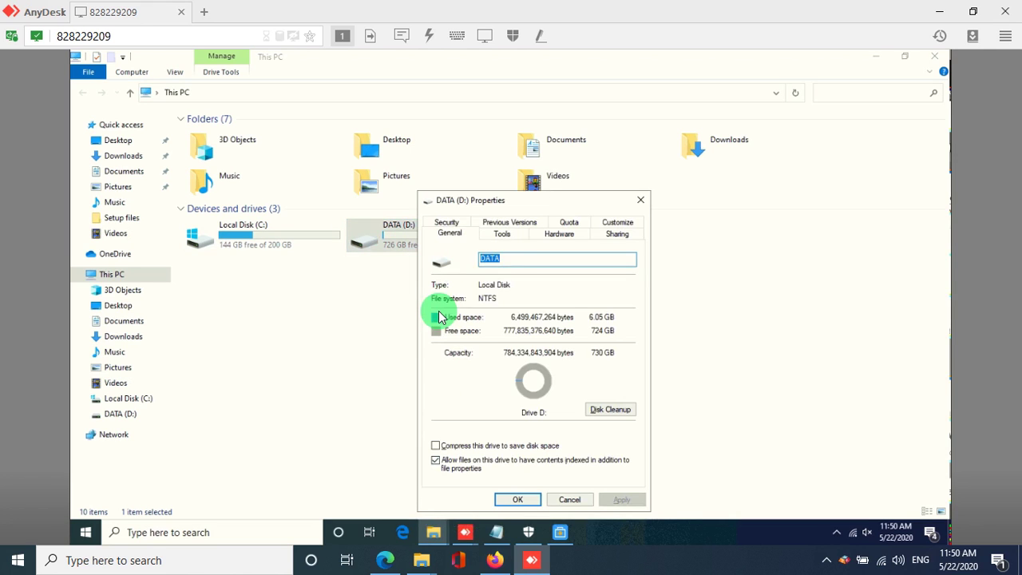
{"action": "left_click", "coordinate": [446, 223]}
{"action": "left_click_drag", "start_coordinate": [485, 203], "coordinate": [415, 74]}
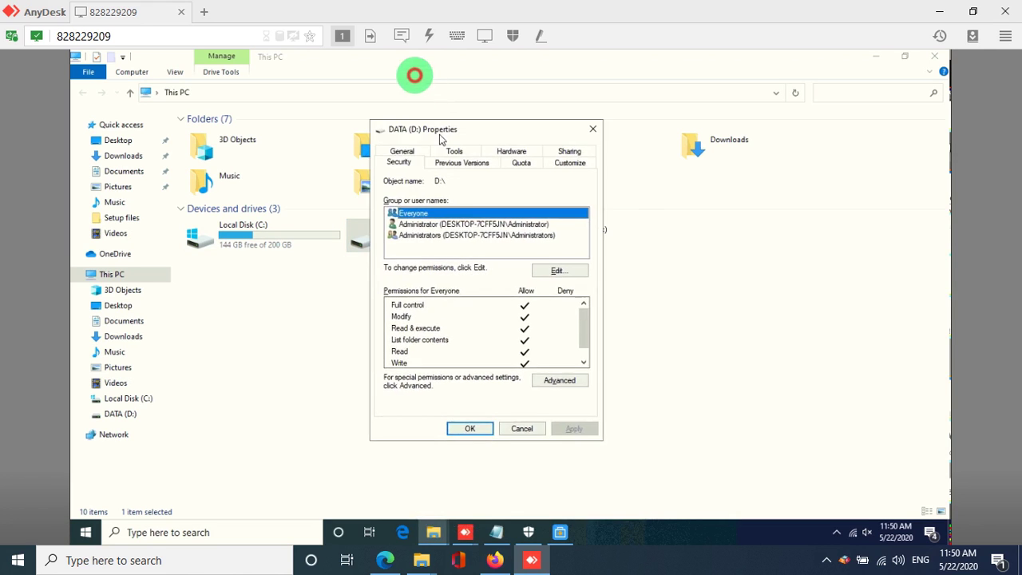
{"action": "left_click", "coordinate": [464, 174]}
{"action": "left_click", "coordinate": [469, 165]}
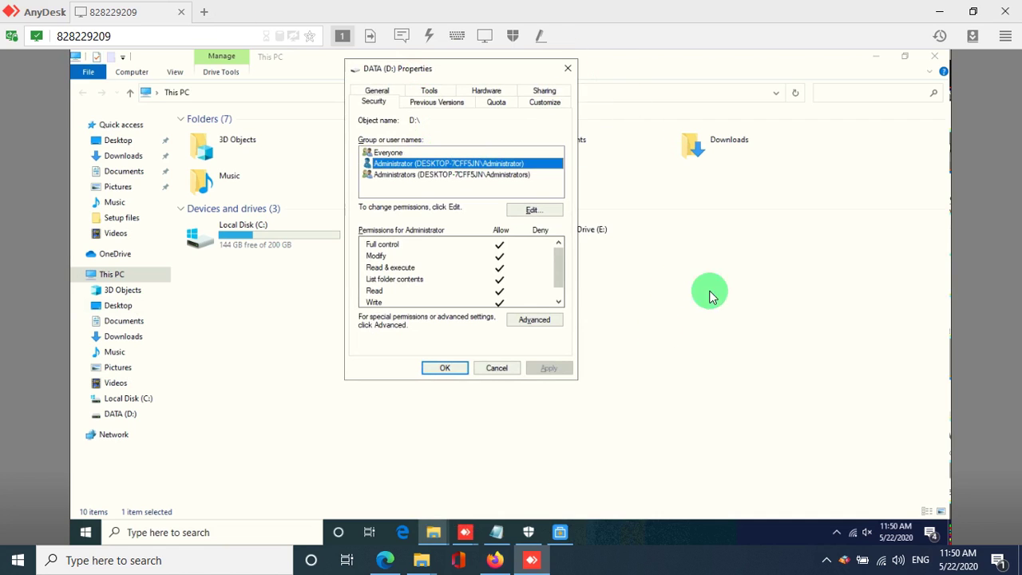
{"action": "left_click", "coordinate": [392, 152]}
{"action": "left_click", "coordinate": [500, 368]}
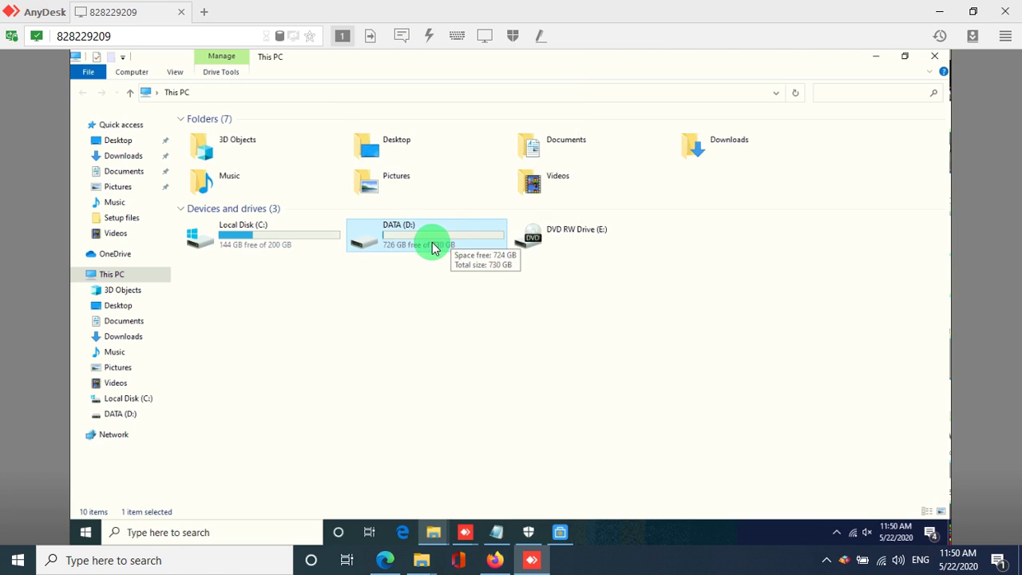
Step: Reopen the properties of DATA (D:) from This PC and show its security permissions
{"action": "left_click", "coordinate": [302, 234]}
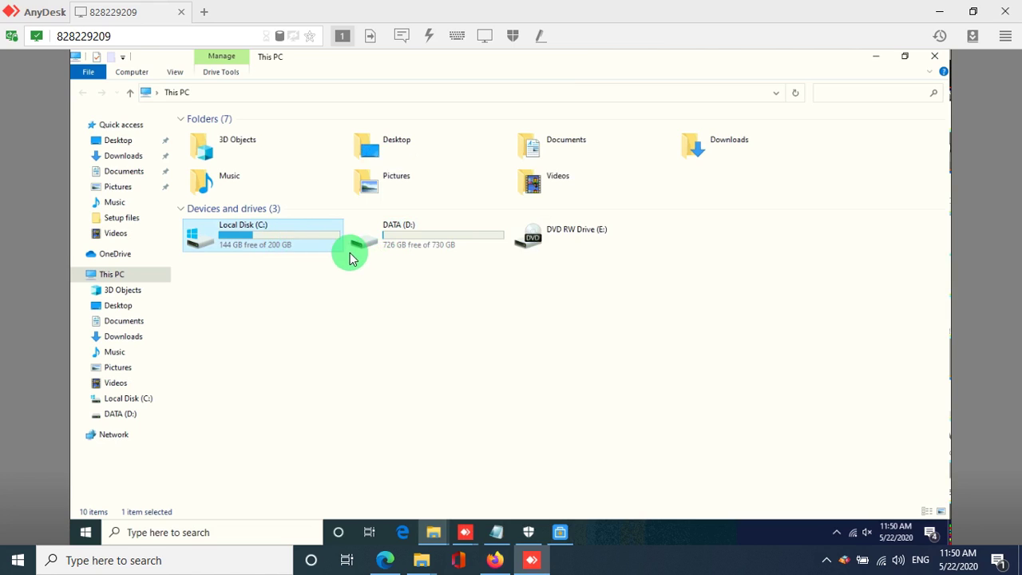
{"action": "left_click", "coordinate": [427, 244]}
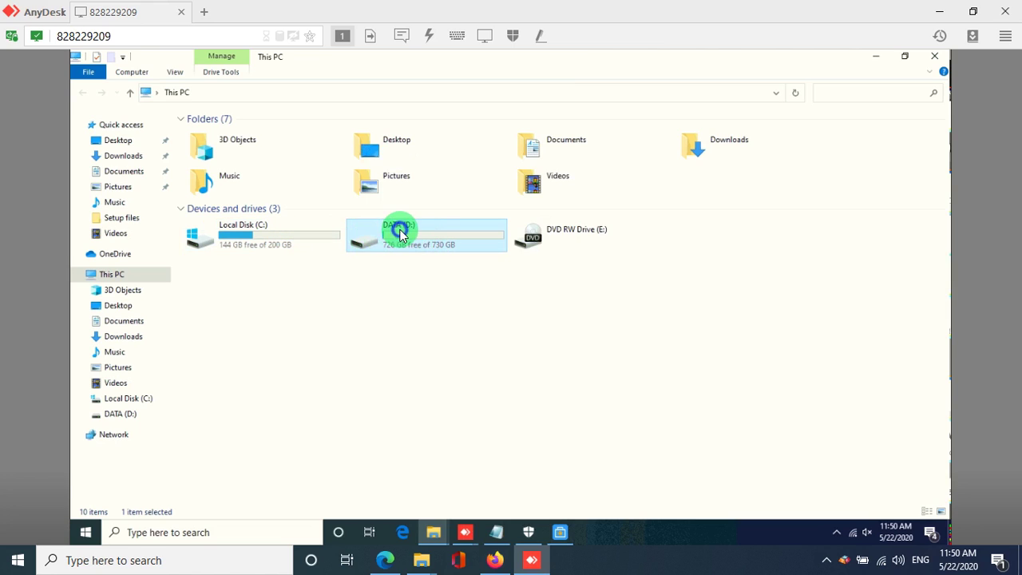
{"action": "right_click", "coordinate": [403, 232]}
{"action": "left_click", "coordinate": [437, 508]}
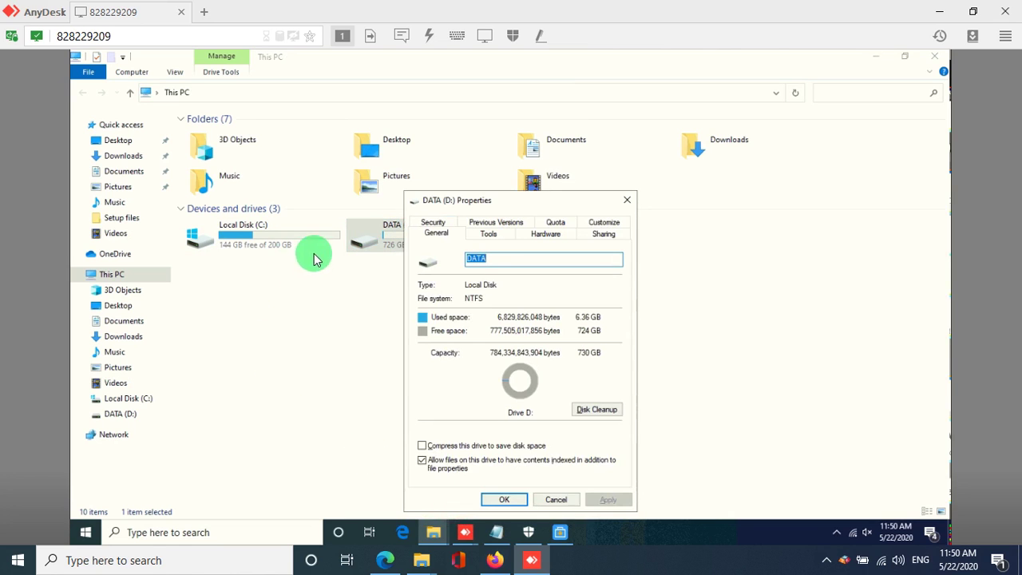
{"action": "left_click", "coordinate": [431, 230]}
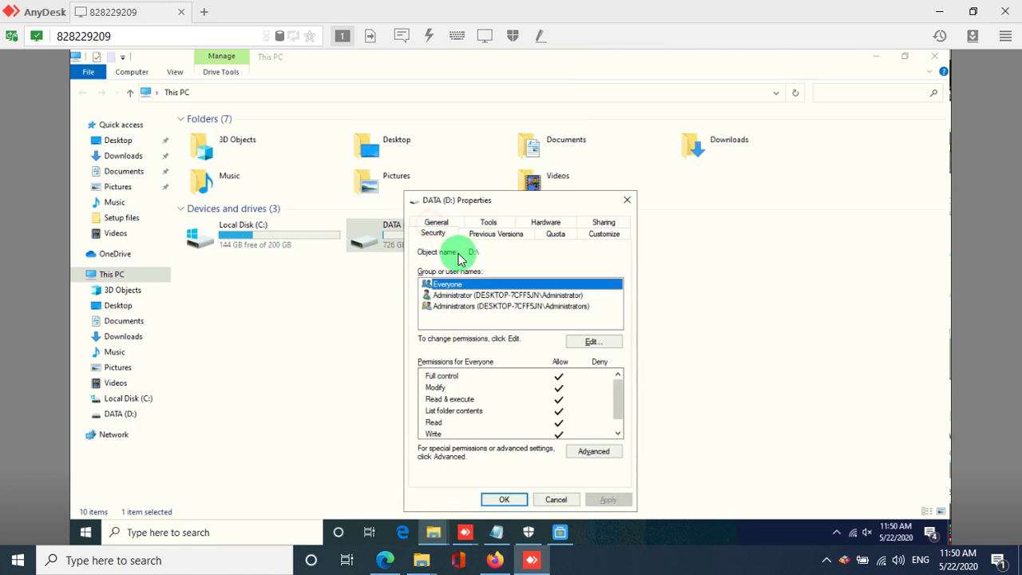
Step: Examine the permissions of Administrator and Administrators on DATA (D:), then close the drive's properties unchanged and the This PC window
{"action": "left_click", "coordinate": [492, 296]}
{"action": "left_click", "coordinate": [503, 308]}
{"action": "left_click", "coordinate": [497, 296]}
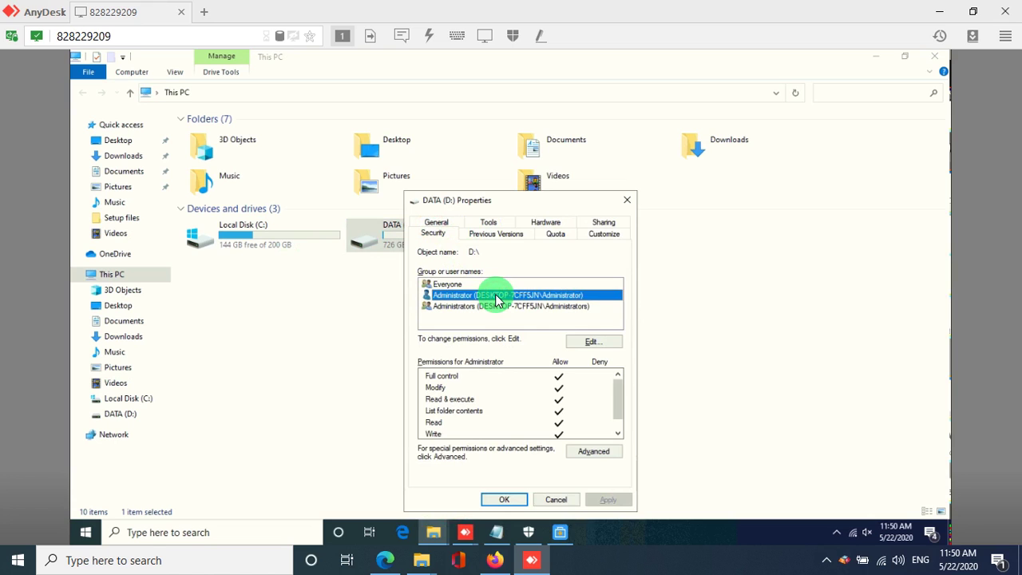
{"action": "left_click", "coordinate": [563, 499]}
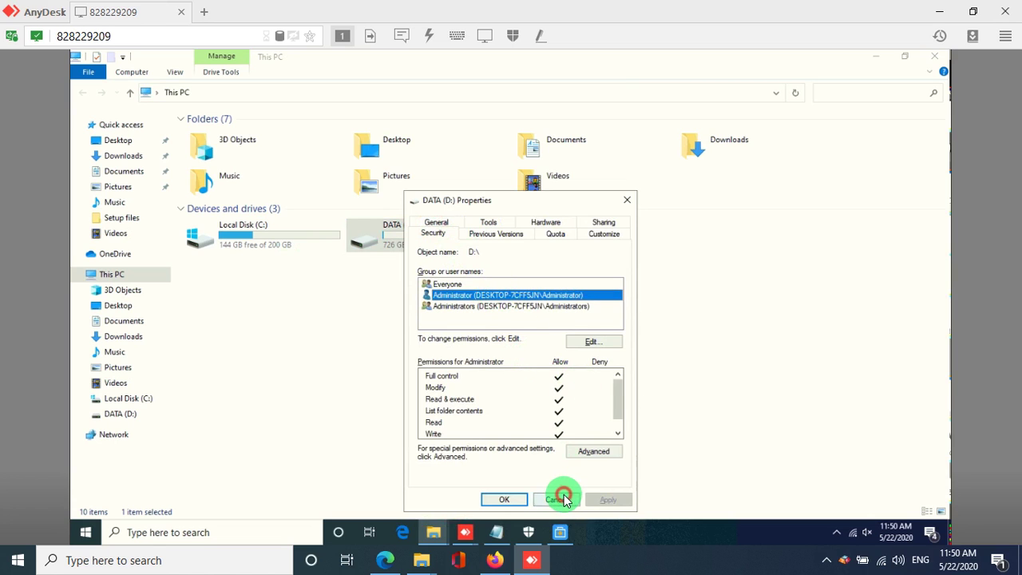
{"action": "left_click", "coordinate": [934, 56]}
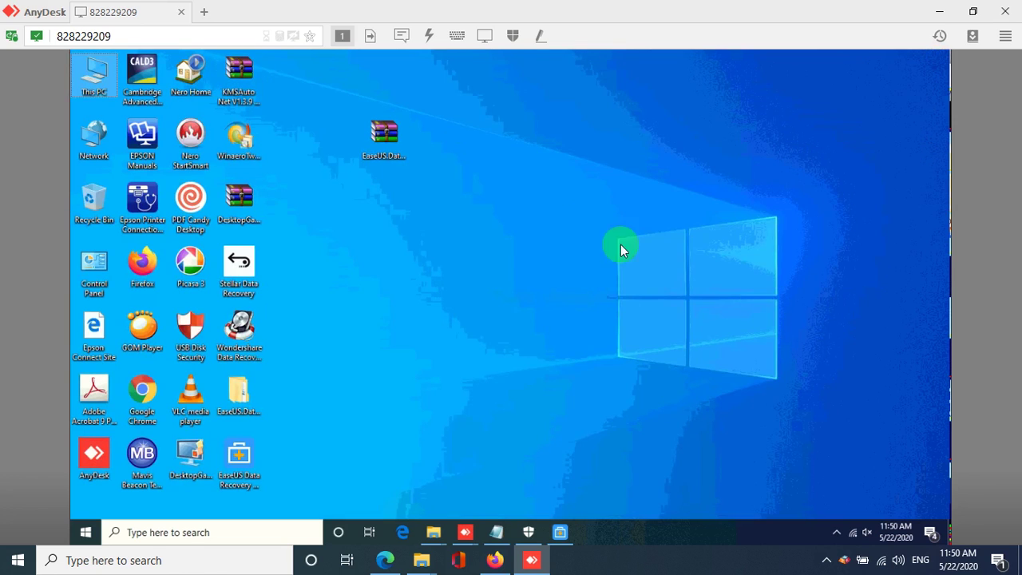
Step: Refresh the desktop and move the EaseUS Data Recovery archive icon to the top row, just beyond the icon columns
{"action": "right_click", "coordinate": [492, 164]}
{"action": "left_click", "coordinate": [527, 196]}
{"action": "left_click_drag", "start_coordinate": [397, 142], "coordinate": [320, 151]}
{"action": "right_click", "coordinate": [440, 109]}
{"action": "left_click", "coordinate": [468, 148]}
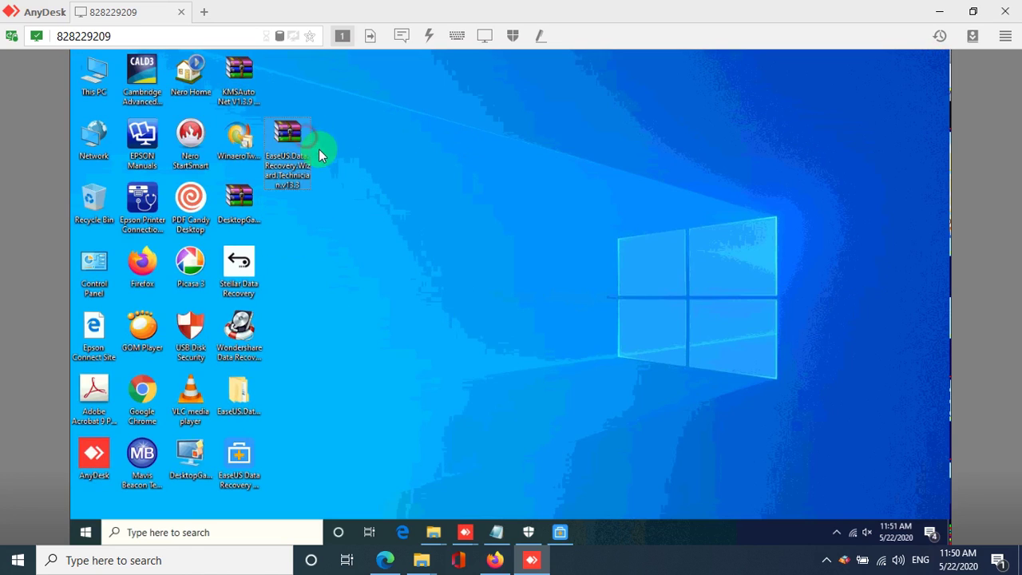
{"action": "right_click", "coordinate": [351, 151]}
{"action": "left_click", "coordinate": [390, 183]}
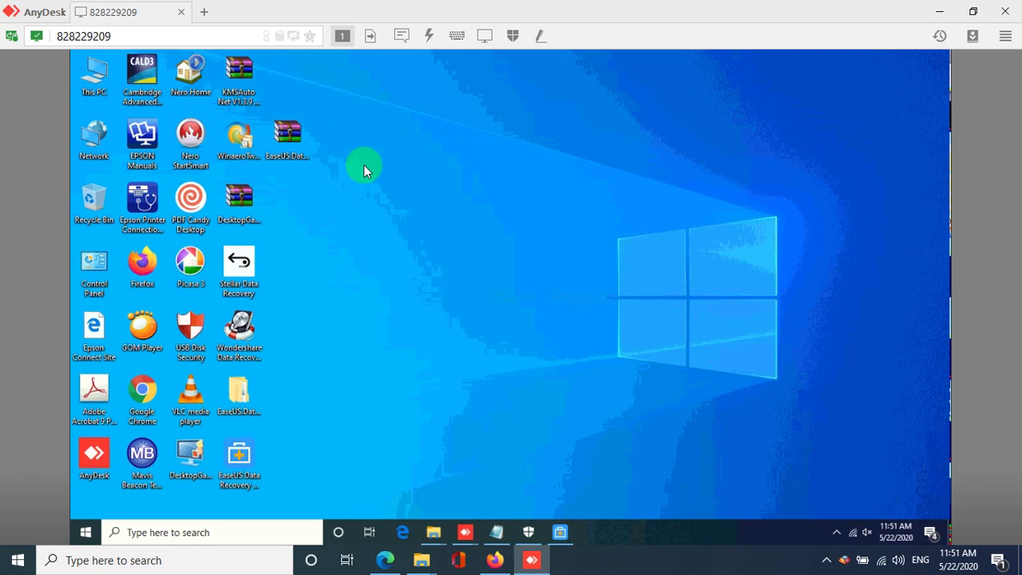
{"action": "right_click", "coordinate": [377, 132]}
{"action": "left_click", "coordinate": [409, 164]}
{"action": "right_click", "coordinate": [397, 99]}
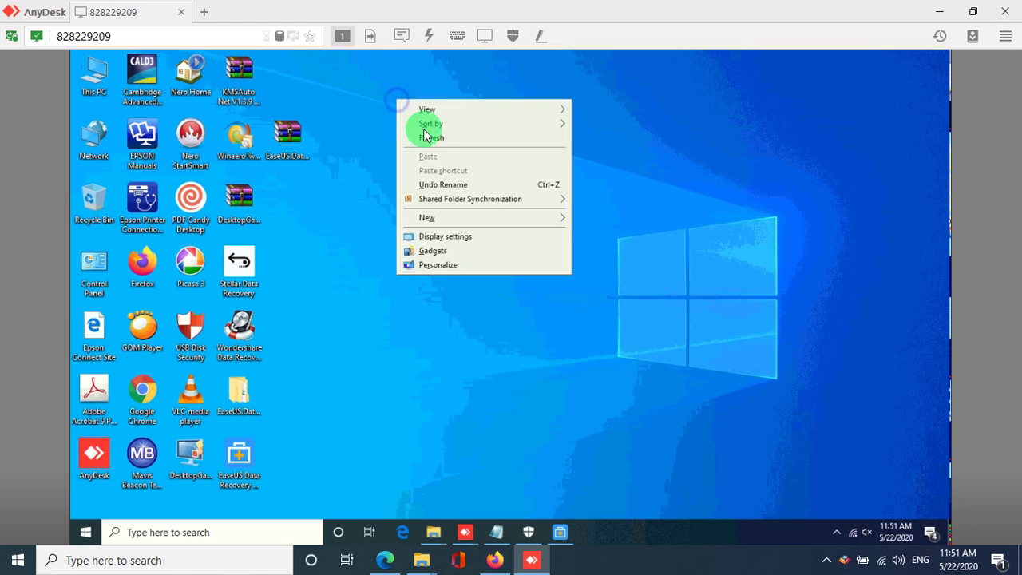
{"action": "left_click", "coordinate": [440, 142]}
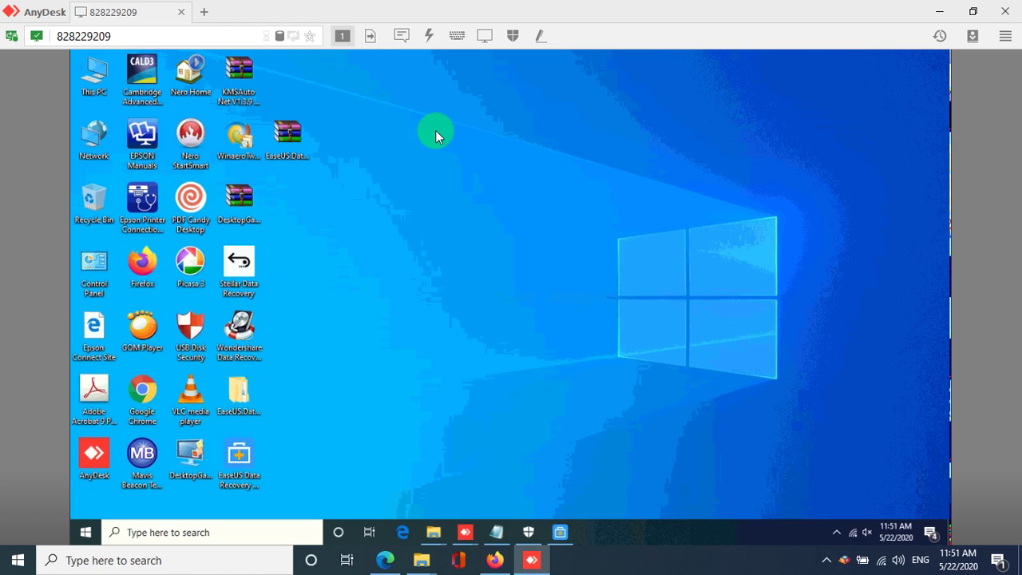
{"action": "left_click_drag", "start_coordinate": [304, 135], "coordinate": [353, 94]}
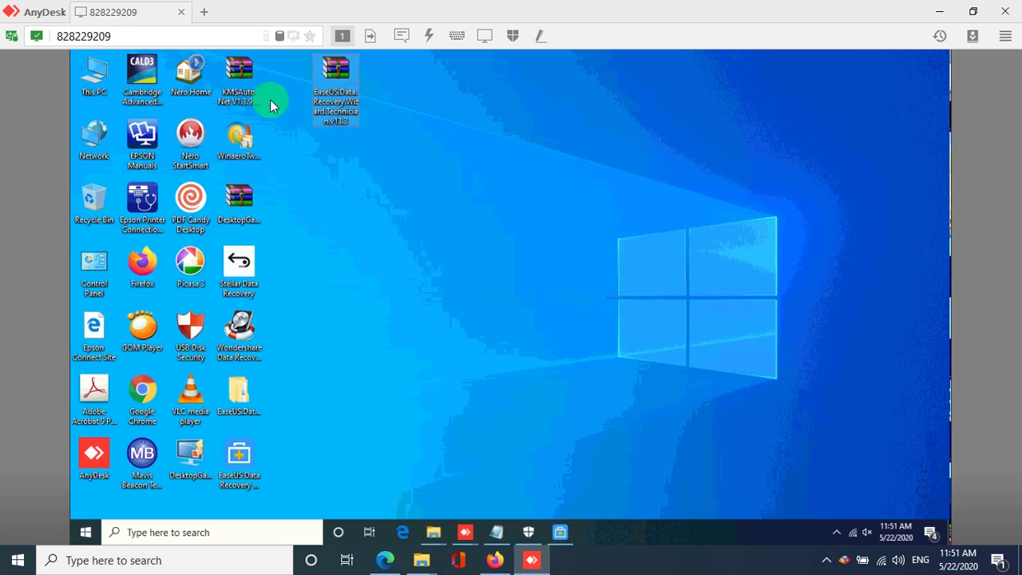
{"action": "left_click", "coordinate": [248, 219]}
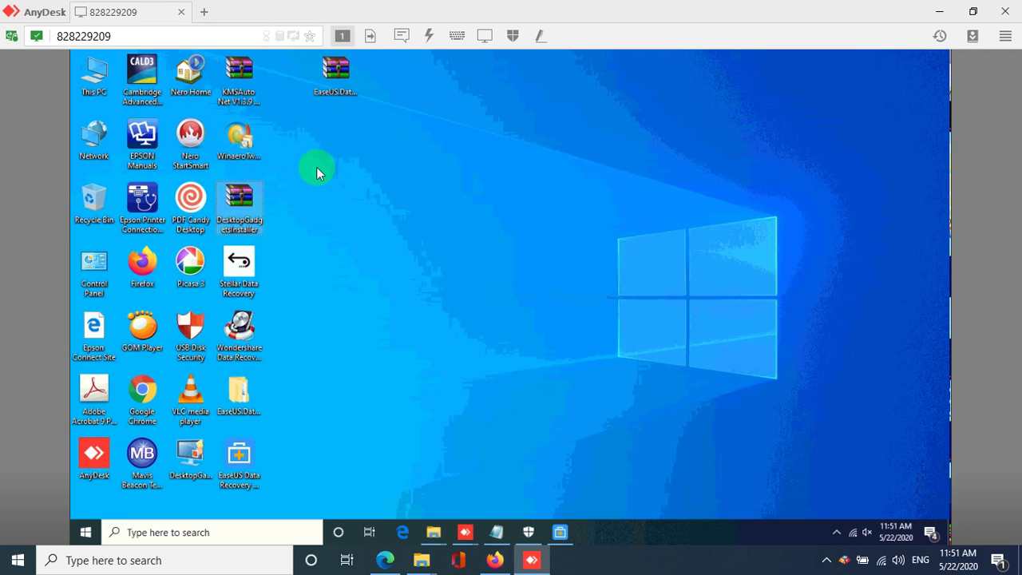
{"action": "left_click", "coordinate": [238, 83]}
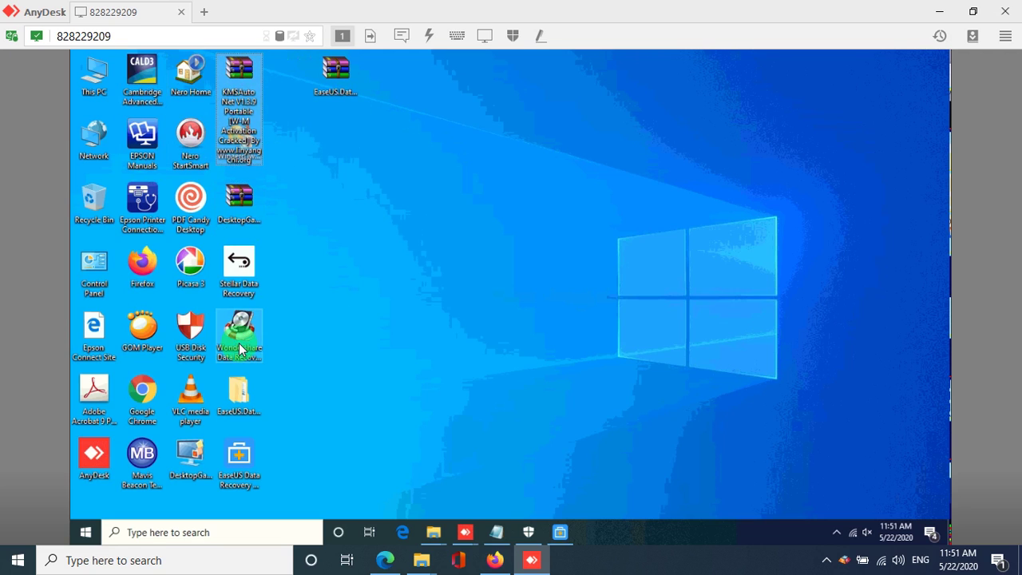
{"action": "left_click", "coordinate": [244, 199]}
{"action": "left_click", "coordinate": [244, 75]}
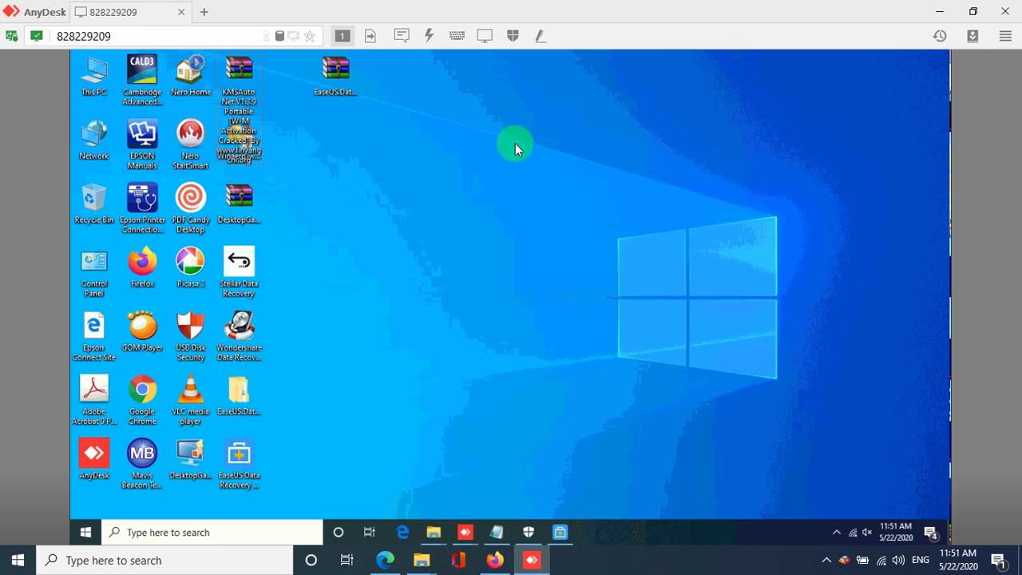
{"action": "left_click", "coordinate": [775, 447]}
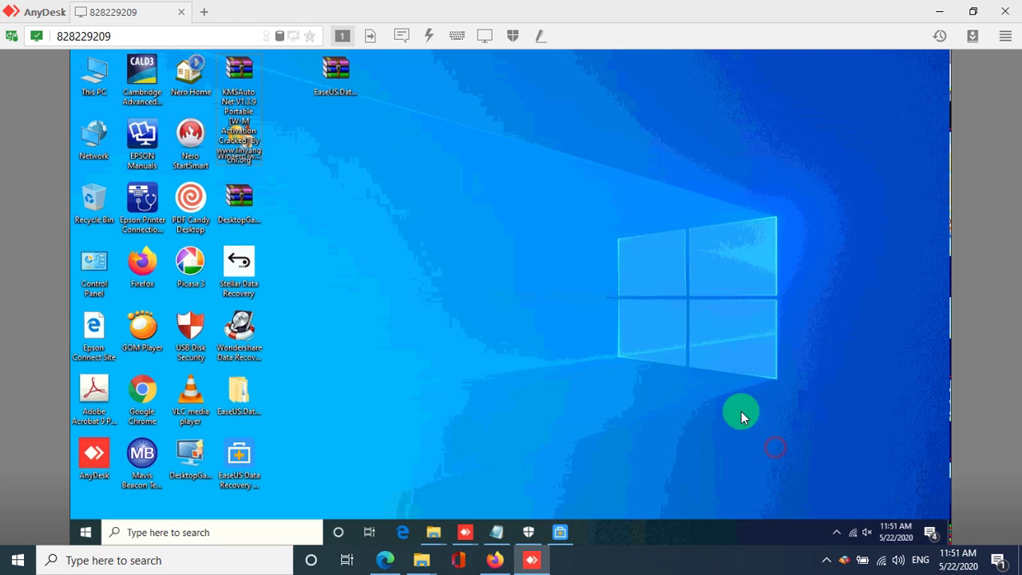
{"action": "right_click", "coordinate": [430, 285]}
{"action": "left_click", "coordinate": [438, 296]}
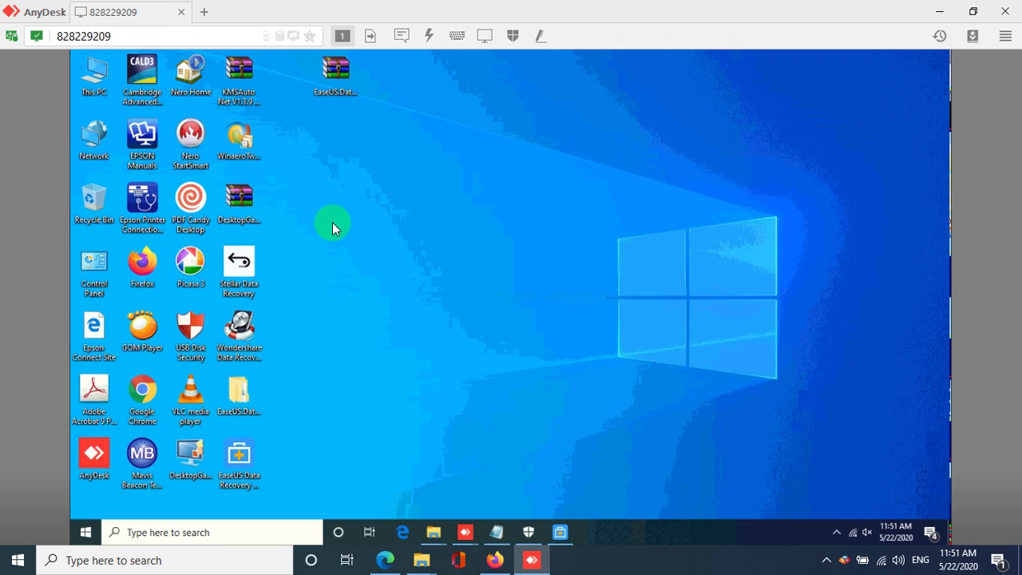
{"action": "right_click", "coordinate": [333, 173]}
{"action": "left_click", "coordinate": [386, 209]}
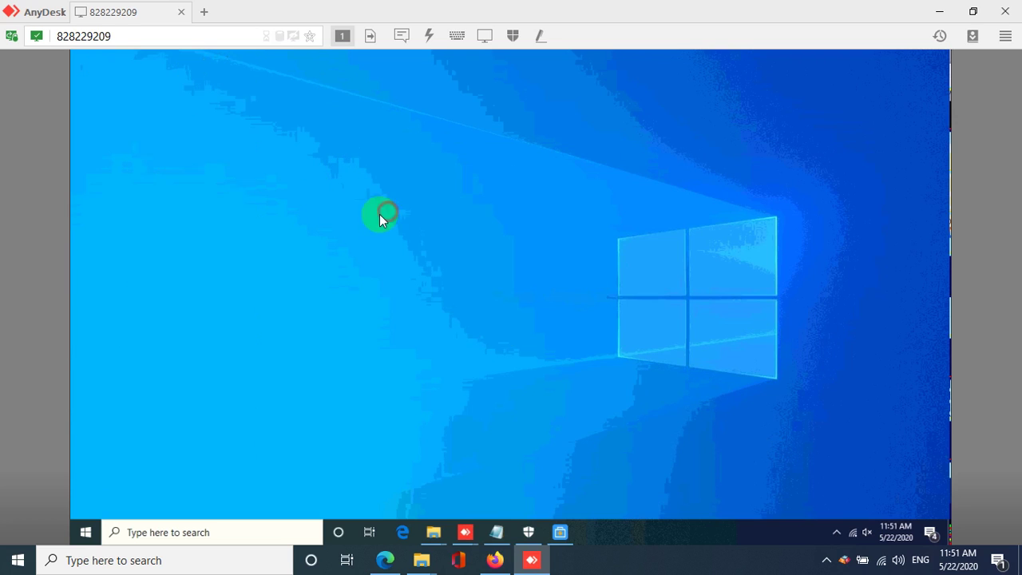
{"action": "left_click", "coordinate": [244, 201]}
{"action": "right_click", "coordinate": [371, 148]}
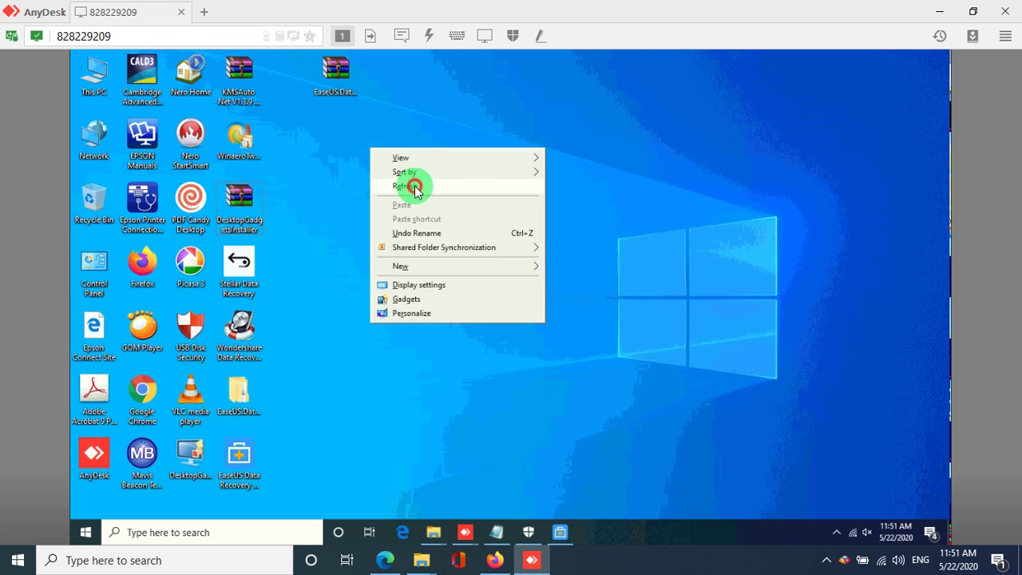
{"action": "left_click", "coordinate": [411, 187]}
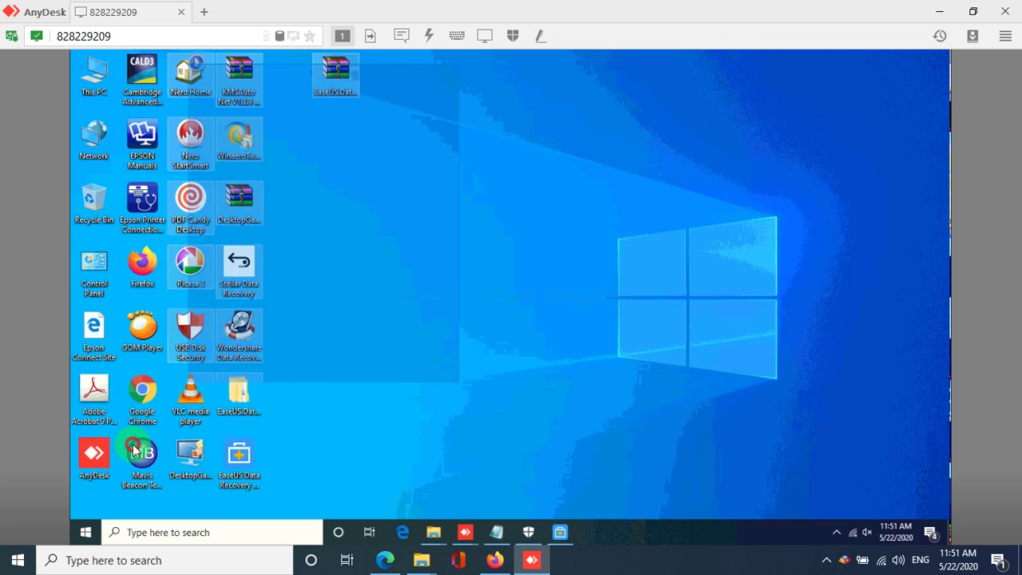
{"action": "right_click", "coordinate": [421, 254]}
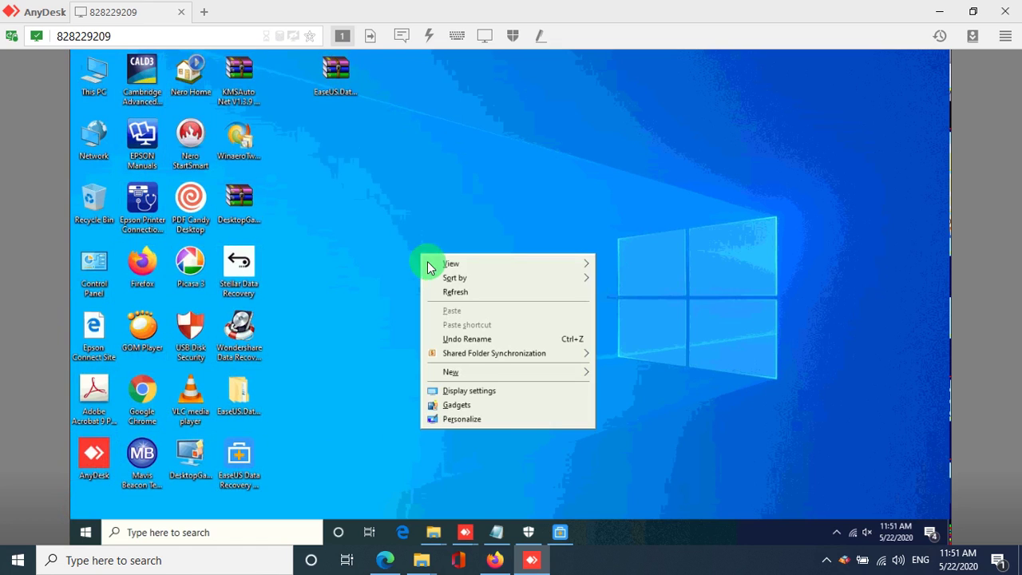
{"action": "left_click", "coordinate": [457, 291]}
{"action": "right_click", "coordinate": [395, 219]}
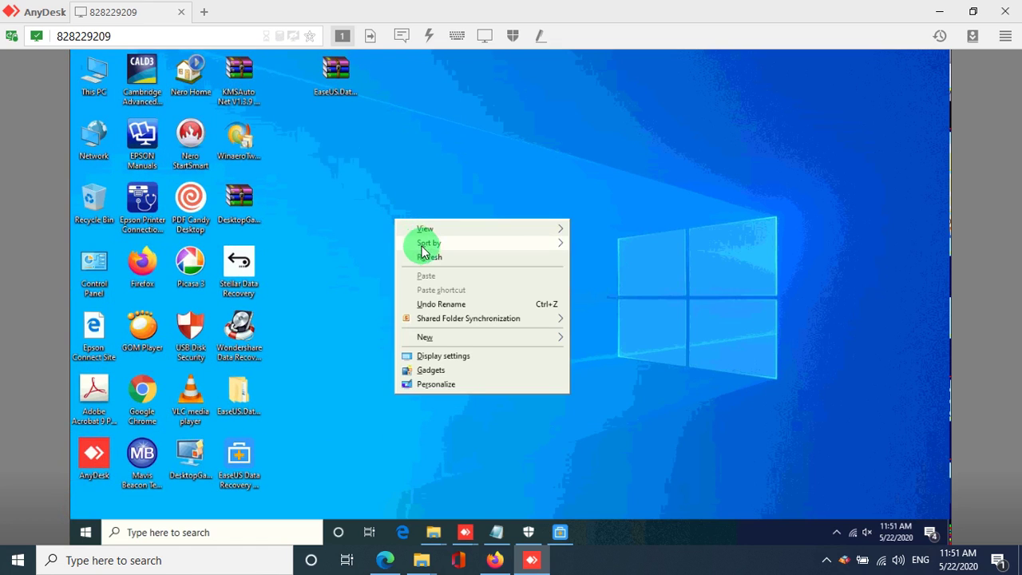
{"action": "mouse_move", "coordinate": [424, 248]}
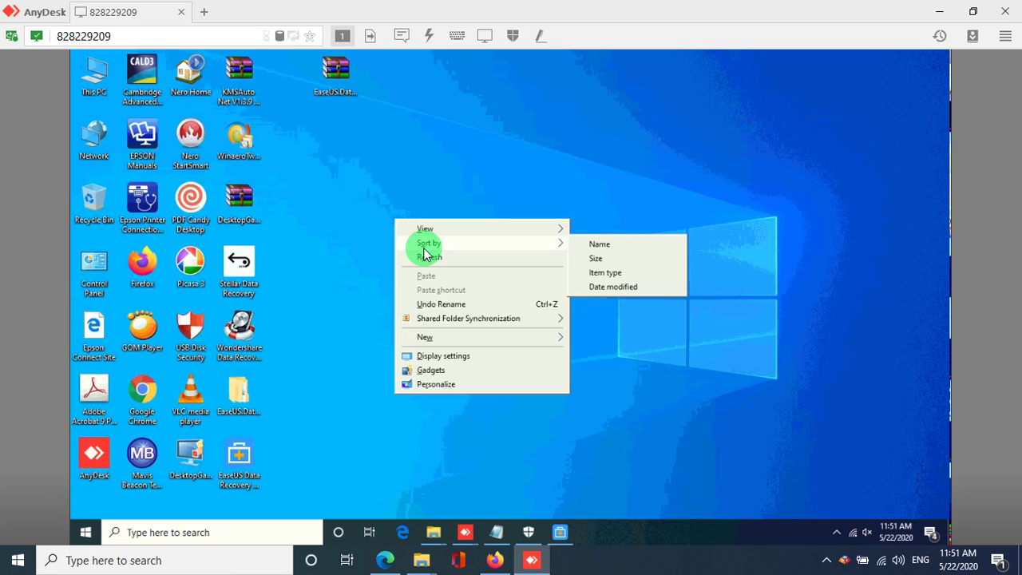
{"action": "left_click", "coordinate": [426, 256]}
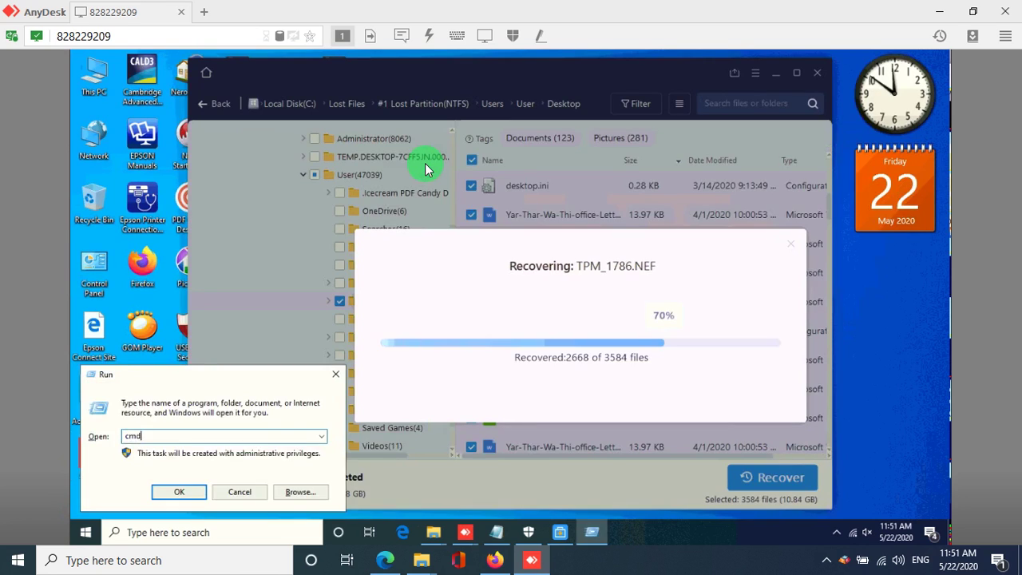
Step: Run cmd, list the computer's user accounts with net user, and close the command prompt
{"action": "key", "text": "Return"}
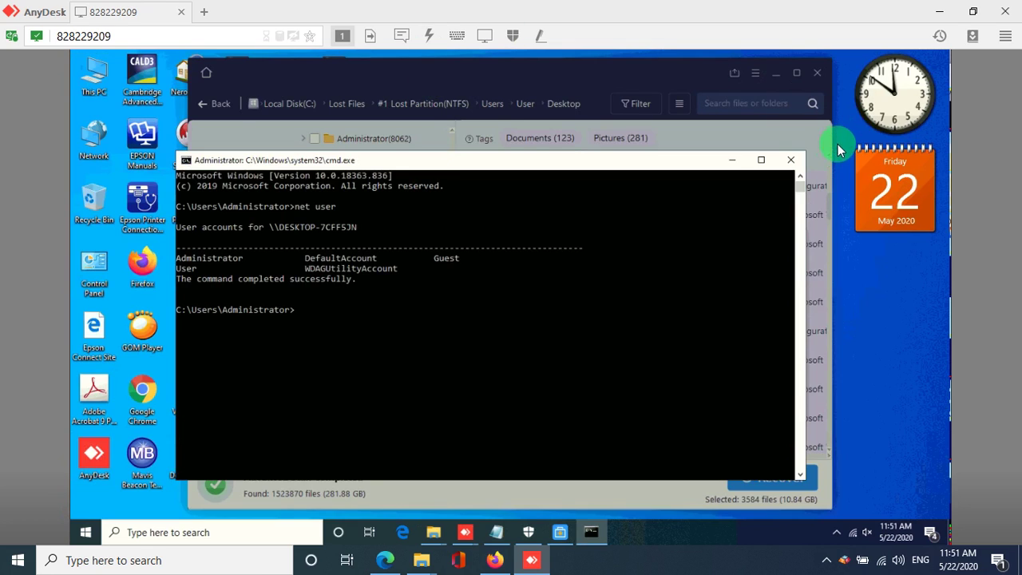
{"action": "left_click", "coordinate": [791, 160]}
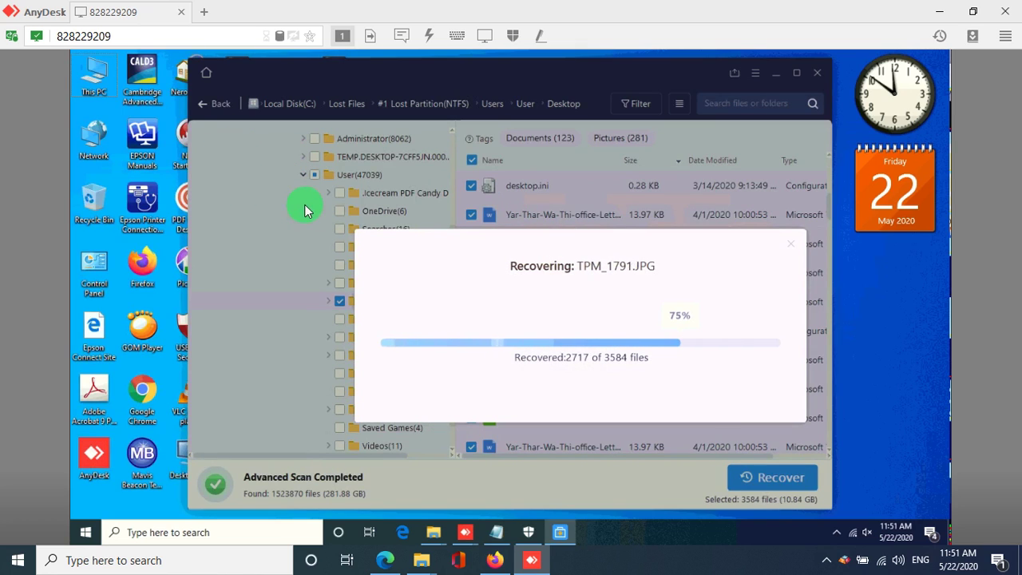
Step: Show the desktop, open This PC, and display the security permissions of Local Disk (C:)
{"action": "key", "text": "super+d"}
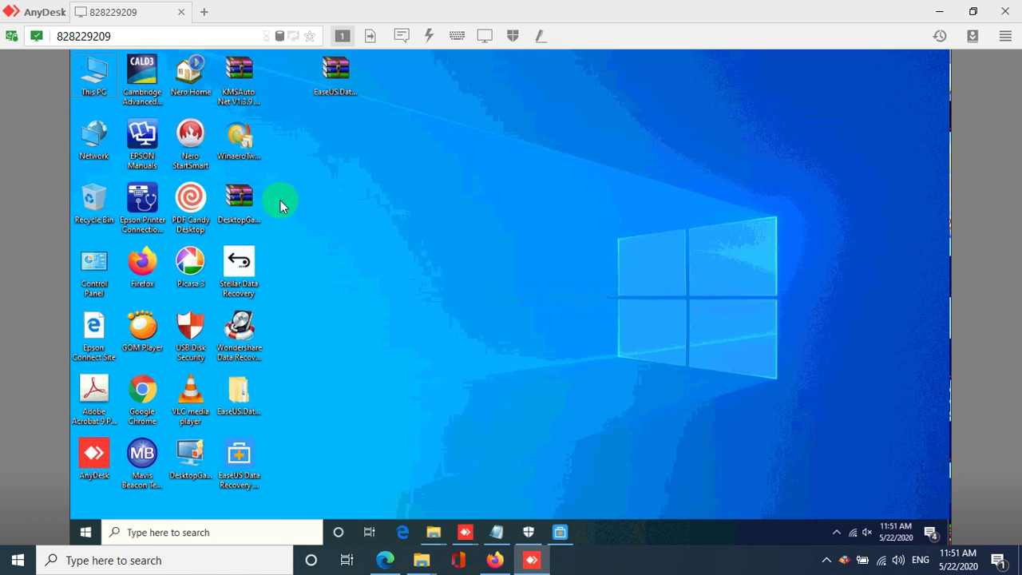
{"action": "key", "text": "Return"}
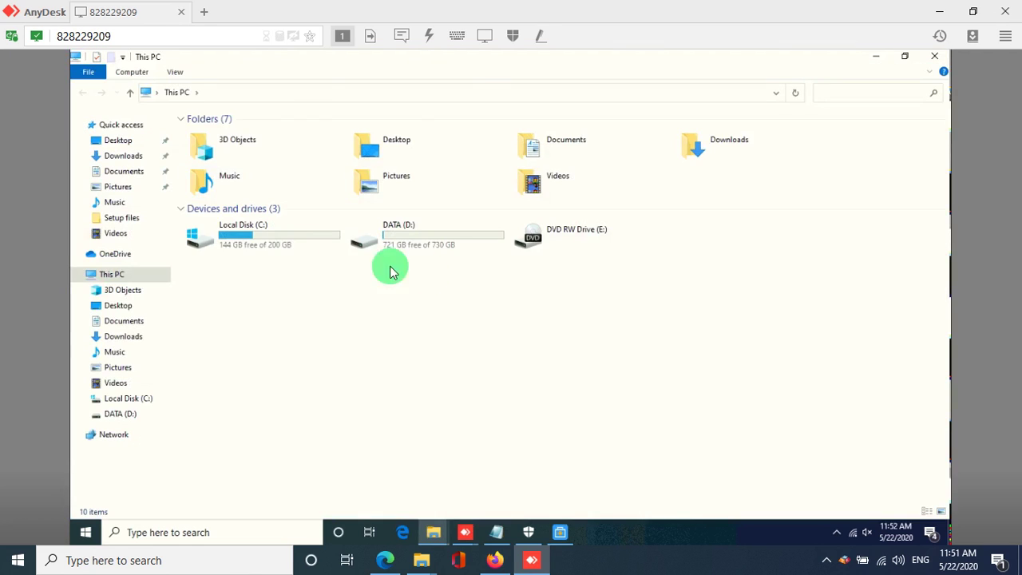
{"action": "left_click", "coordinate": [267, 242]}
{"action": "right_click", "coordinate": [267, 243]}
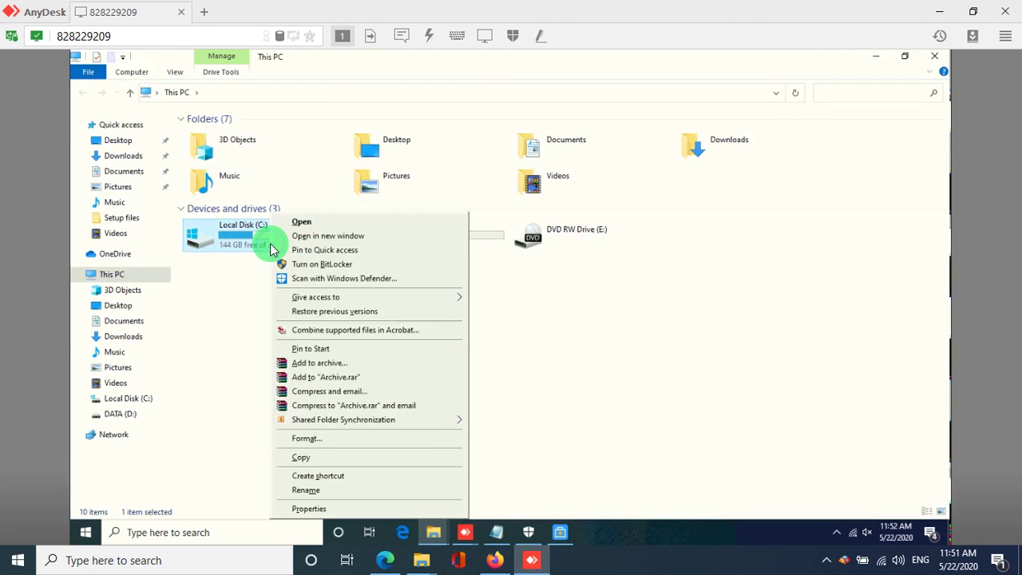
{"action": "left_click", "coordinate": [326, 508]}
{"action": "left_click", "coordinate": [323, 226]}
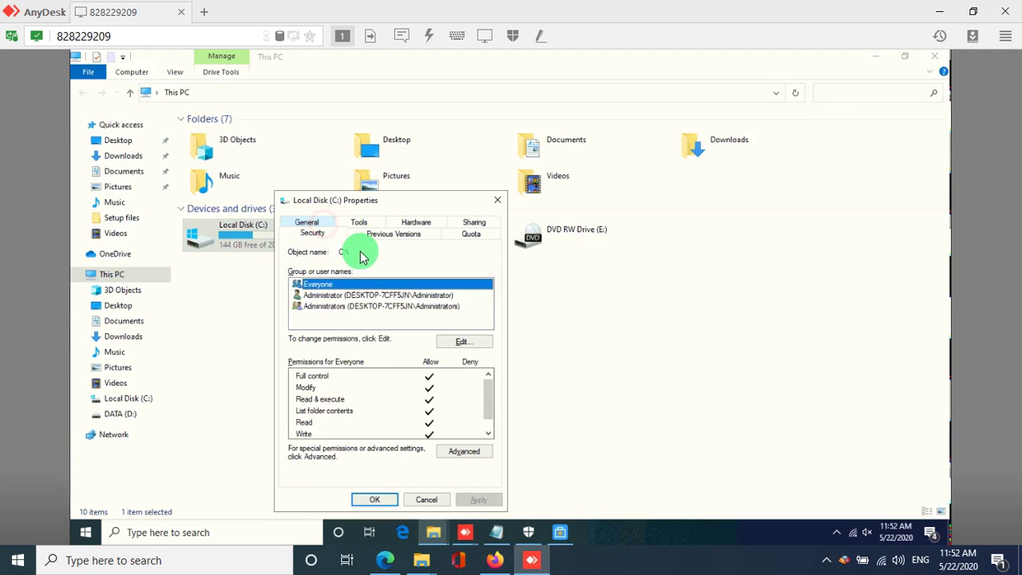
Step: Examine the permissions of Administrators, Administrator and Everyone on Local Disk (C:), and move the properties dialog higher on the screen
{"action": "left_click", "coordinate": [331, 307]}
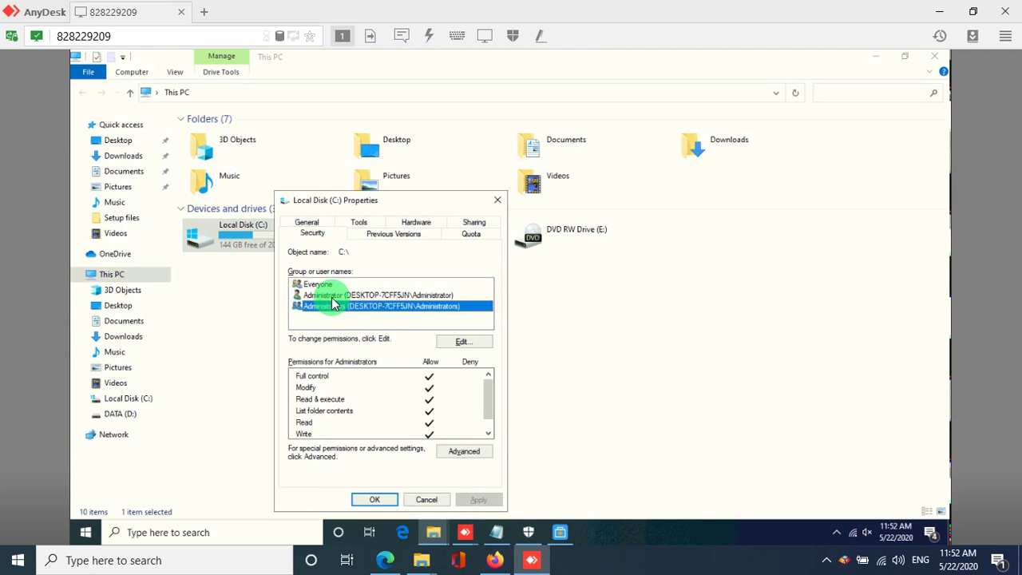
{"action": "left_click", "coordinate": [334, 295]}
{"action": "left_click", "coordinate": [334, 285]}
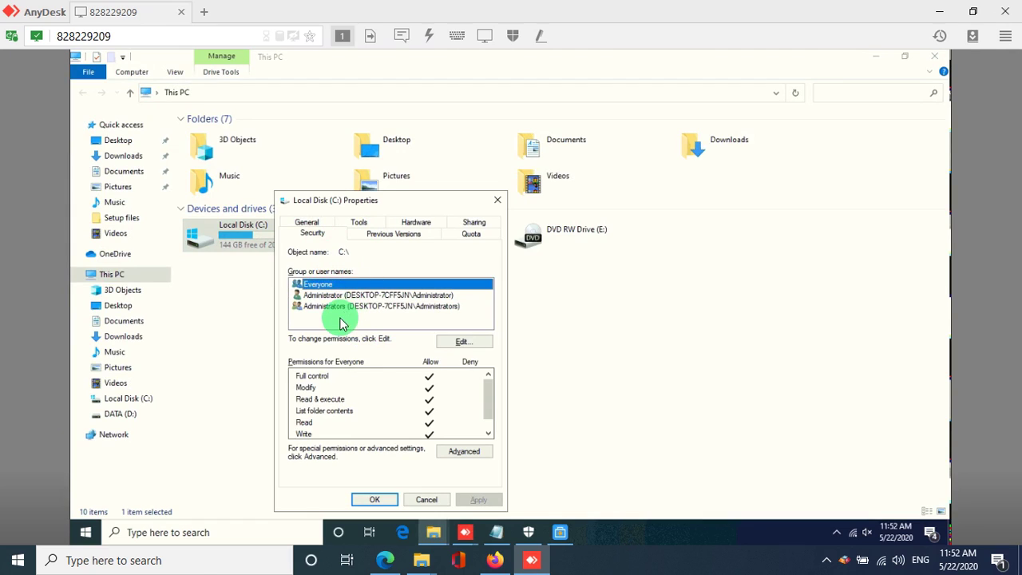
{"action": "left_click", "coordinate": [338, 316]}
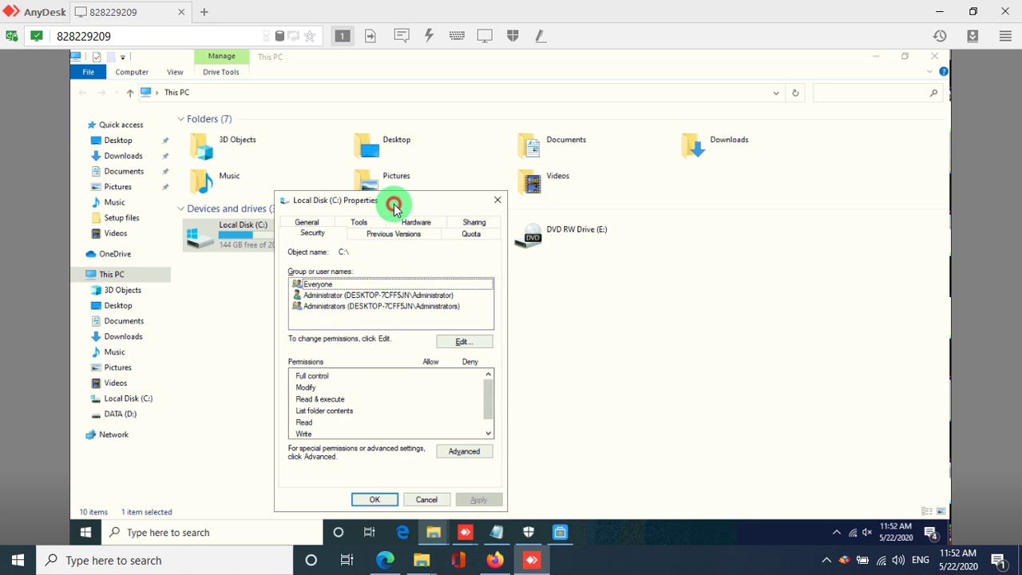
{"action": "left_click_drag", "start_coordinate": [392, 203], "coordinate": [439, 129]}
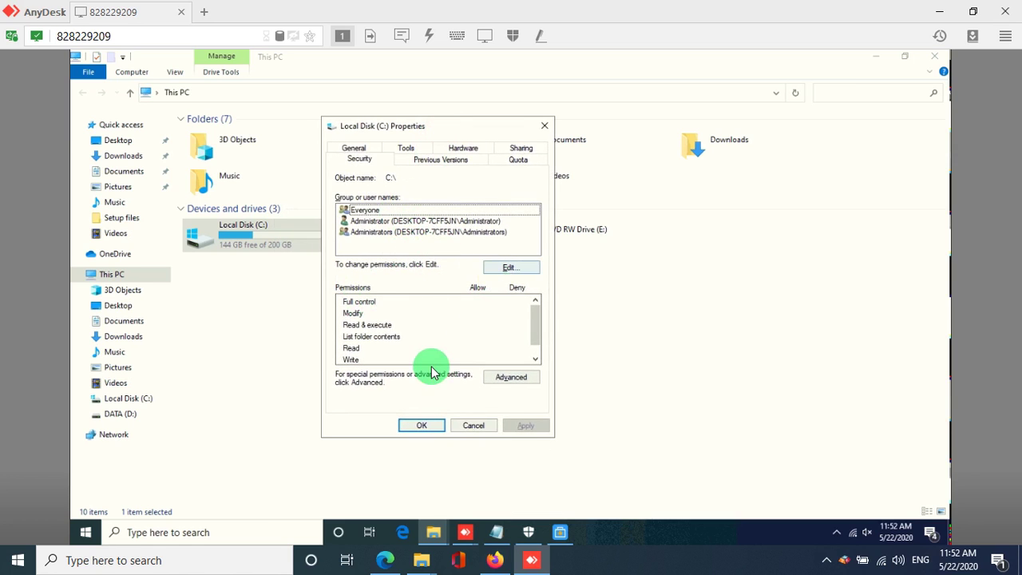
Step: Open the advanced security settings of Local Disk (C:) and find and select the Administrator account as the new owner
{"action": "left_click", "coordinate": [493, 380]}
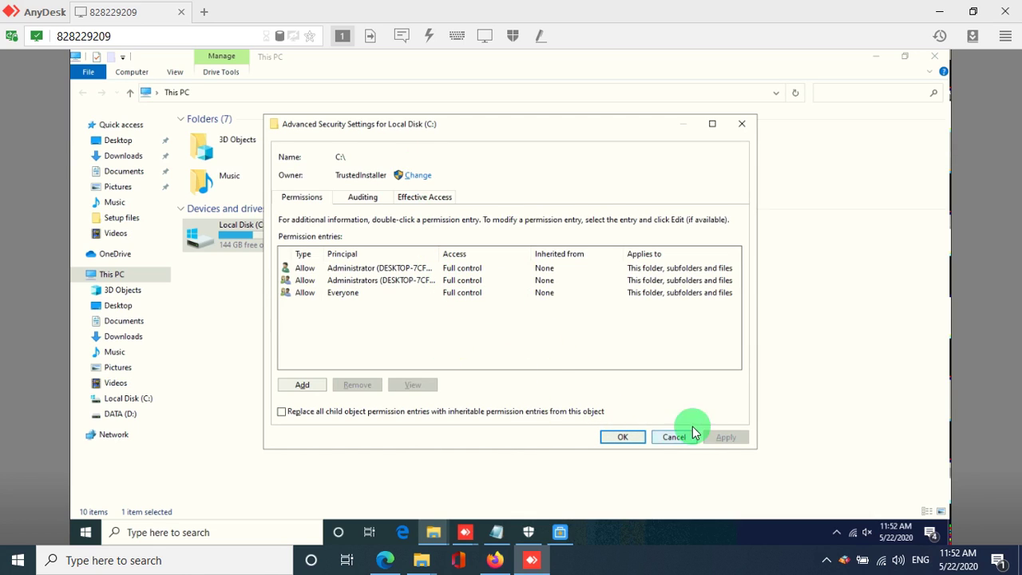
{"action": "left_click", "coordinate": [421, 179]}
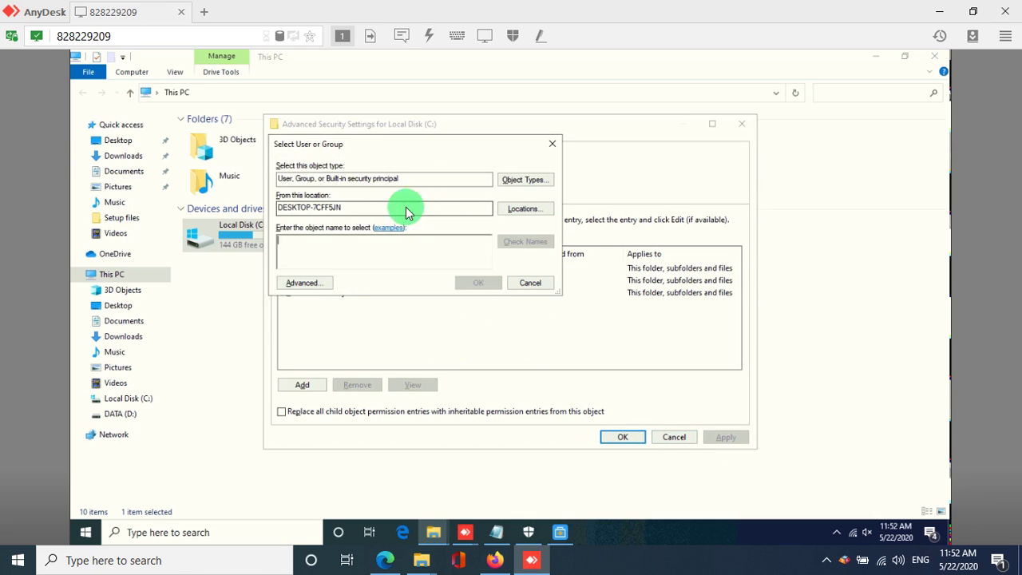
{"action": "left_click", "coordinate": [302, 284]}
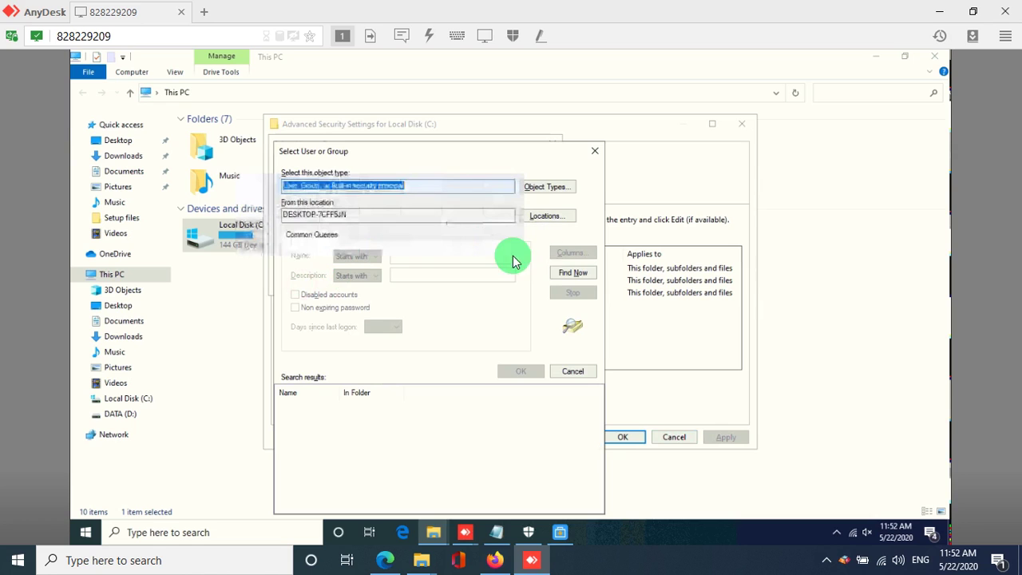
{"action": "left_click", "coordinate": [556, 272]}
{"action": "left_click", "coordinate": [315, 417]}
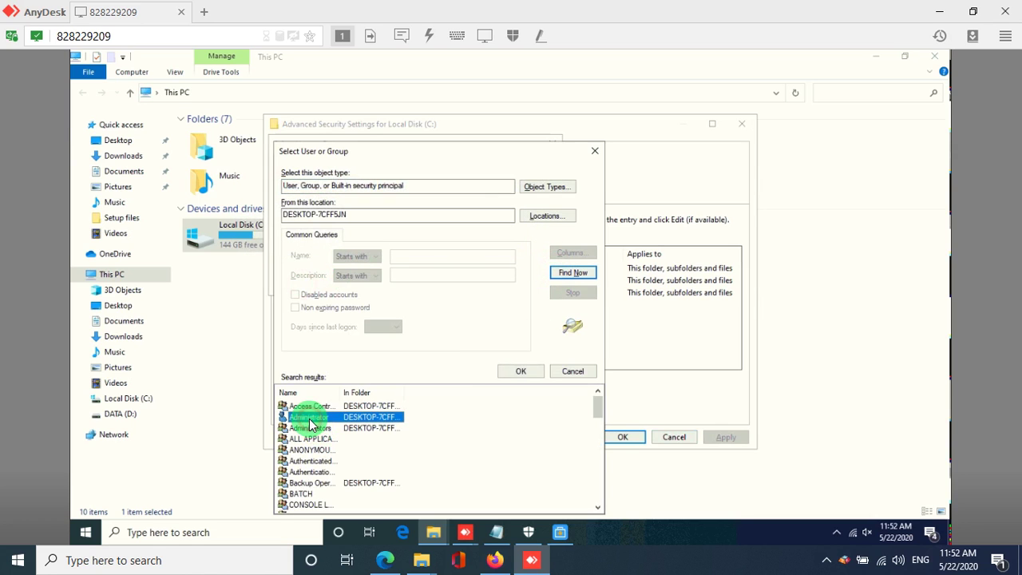
{"action": "double_click", "coordinate": [317, 416]}
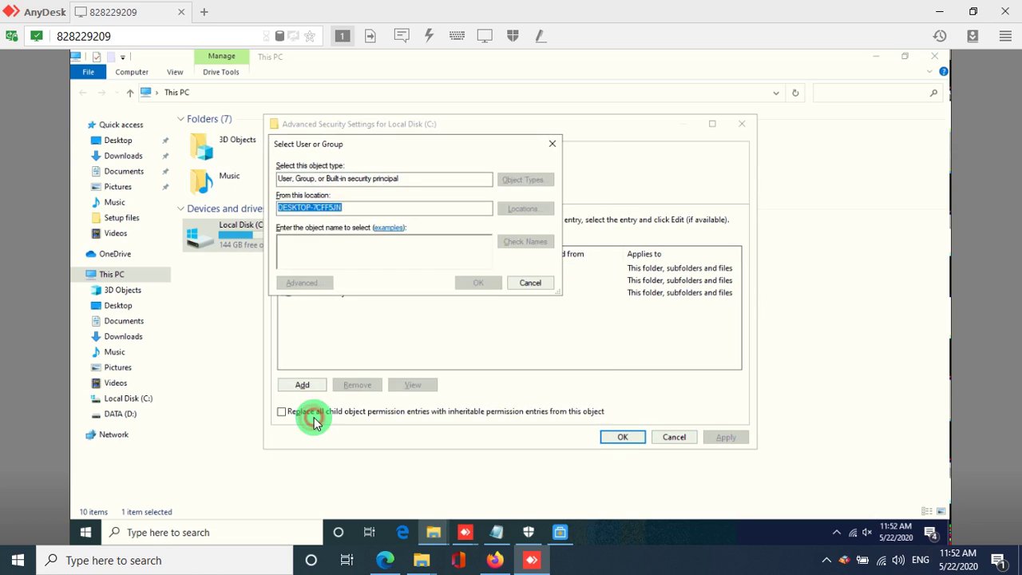
{"action": "left_click", "coordinate": [471, 283]}
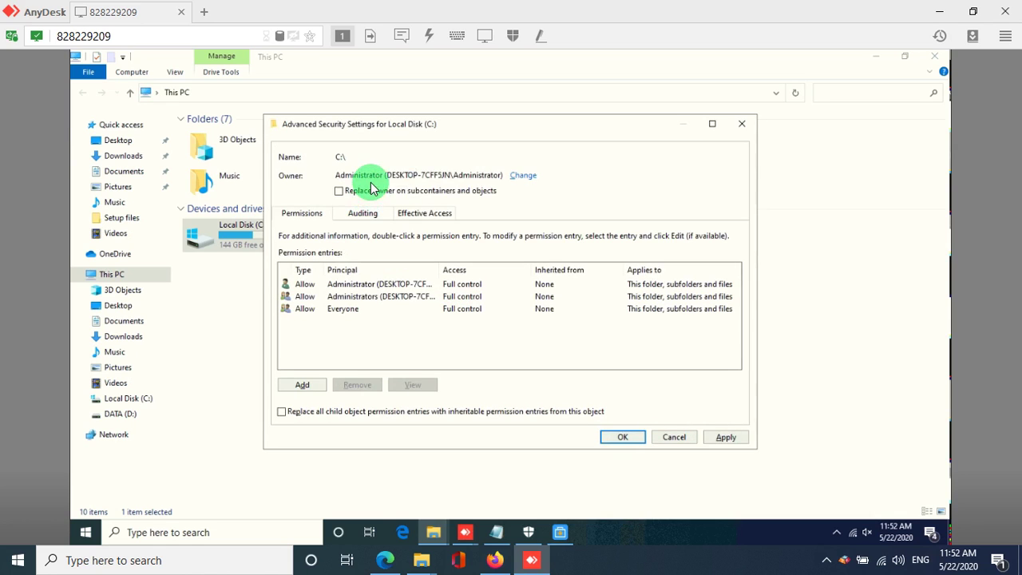
Step: Enable replacing the owner on subcontainers and objects, apply the C: ownership change, and continue past the file errors
{"action": "left_click_drag", "start_coordinate": [353, 175], "coordinate": [520, 175]}
{"action": "left_click", "coordinate": [340, 192]}
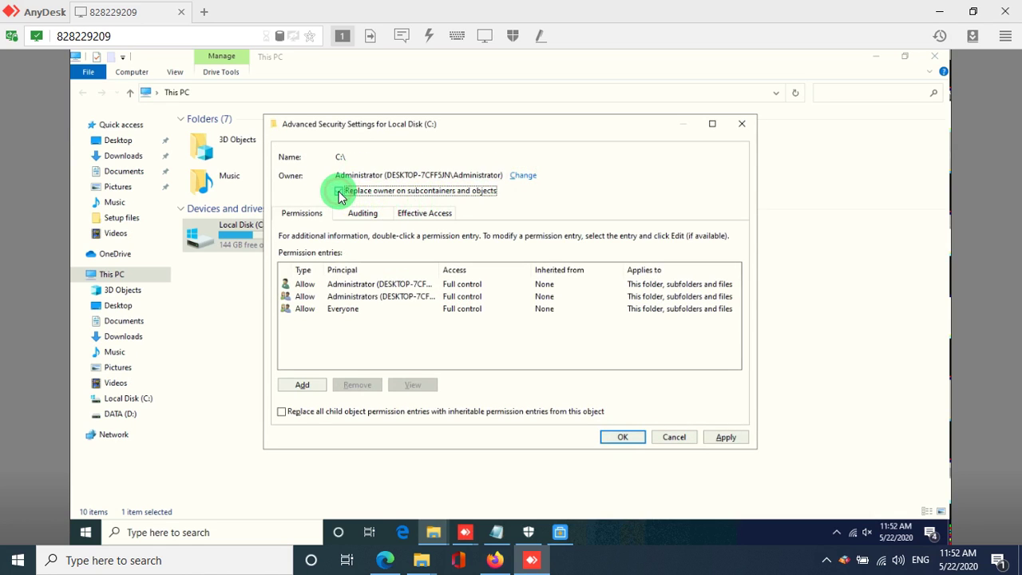
{"action": "left_click", "coordinate": [723, 437]}
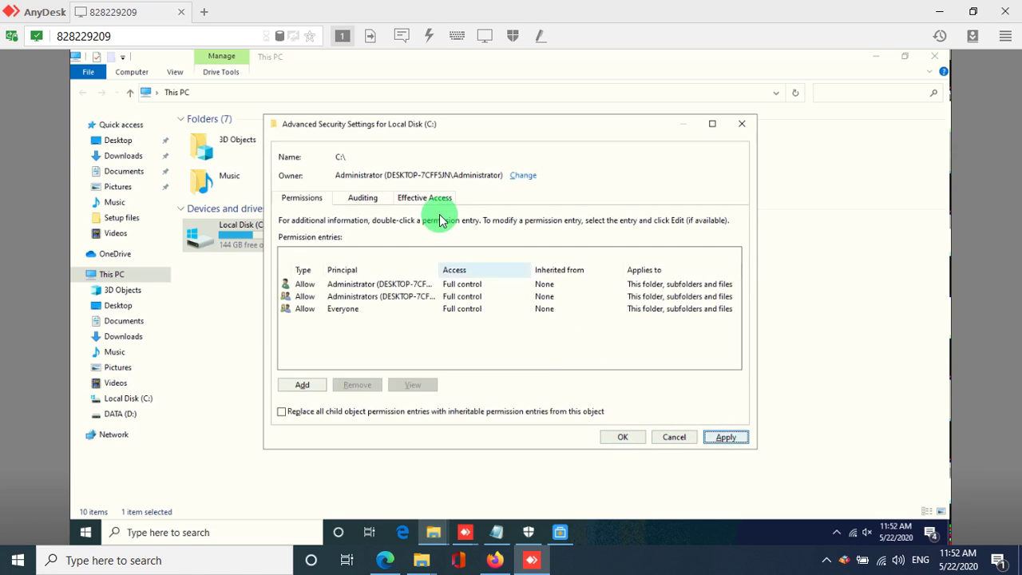
{"action": "left_click", "coordinate": [563, 351]}
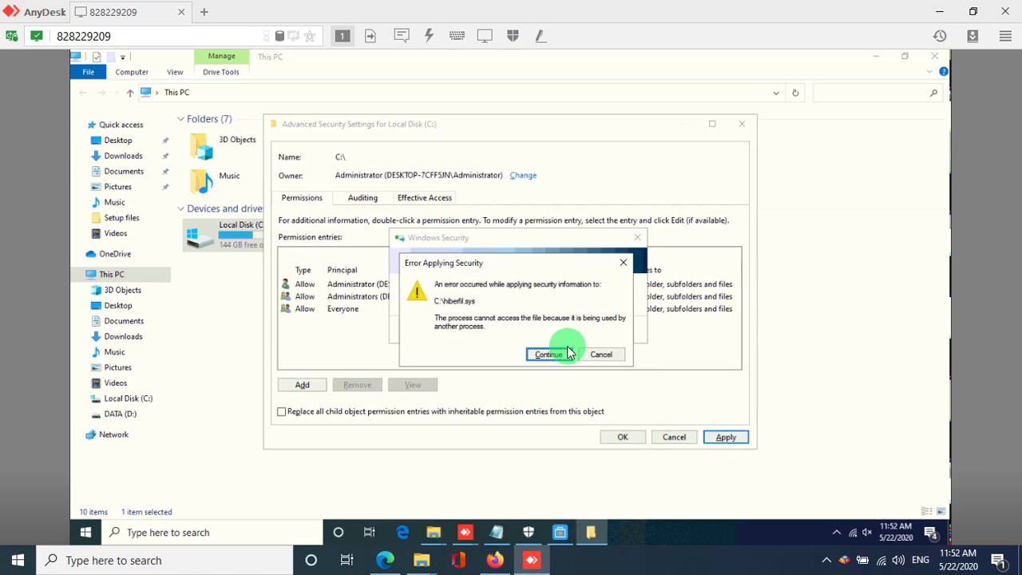
{"action": "left_click", "coordinate": [548, 354]}
{"action": "left_click", "coordinate": [555, 353]}
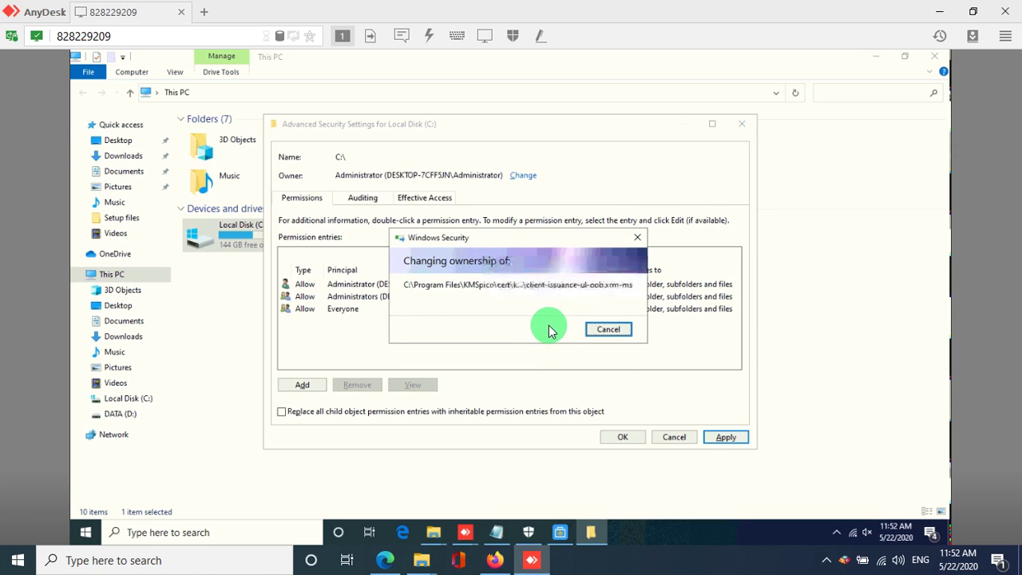
Step: Run cmd on the remote computer, list its accounts with net user, and minimize the command prompt
{"action": "key", "text": "super+r"}
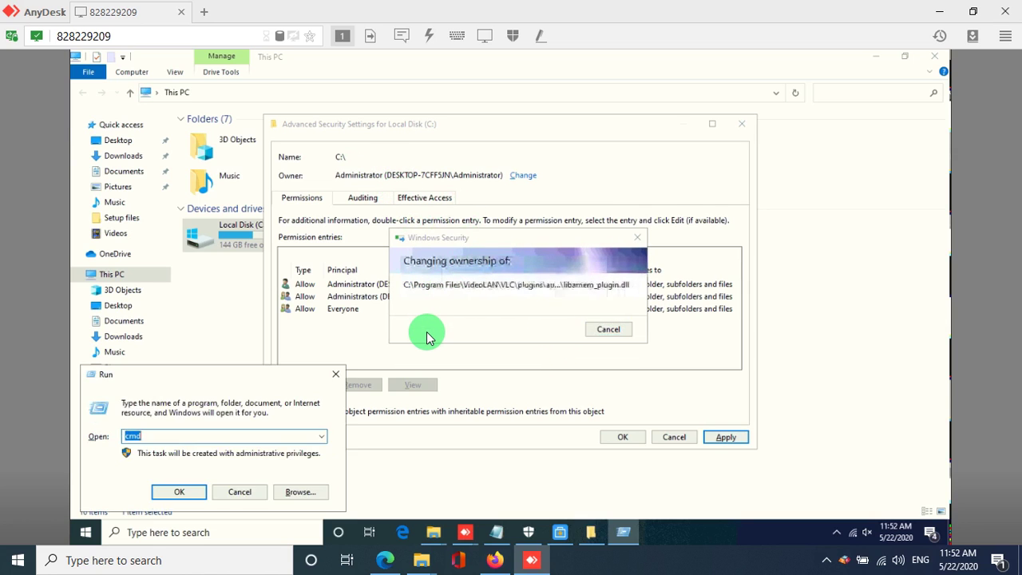
{"action": "key", "text": "Return"}
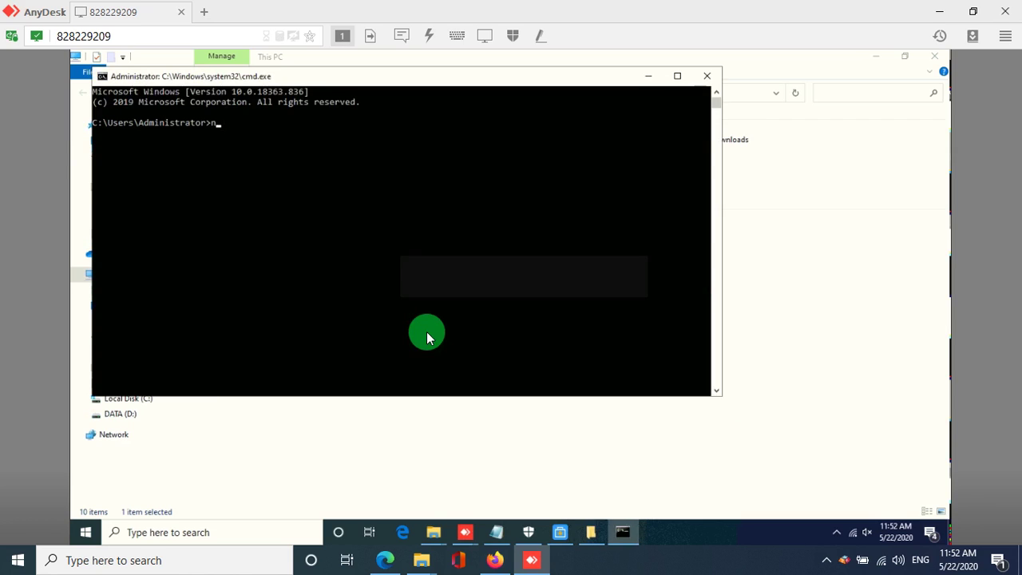
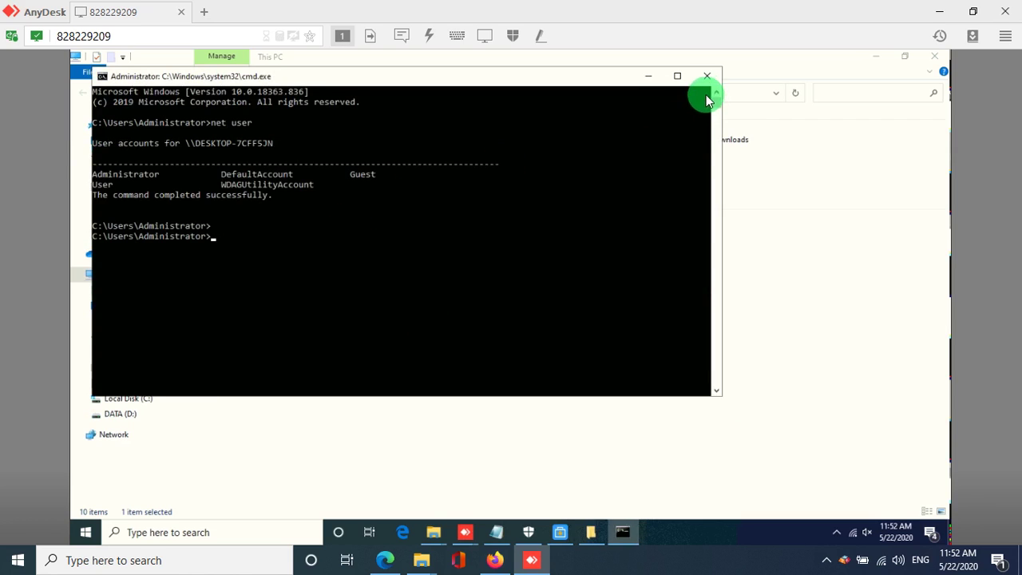
{"action": "left_click", "coordinate": [659, 76]}
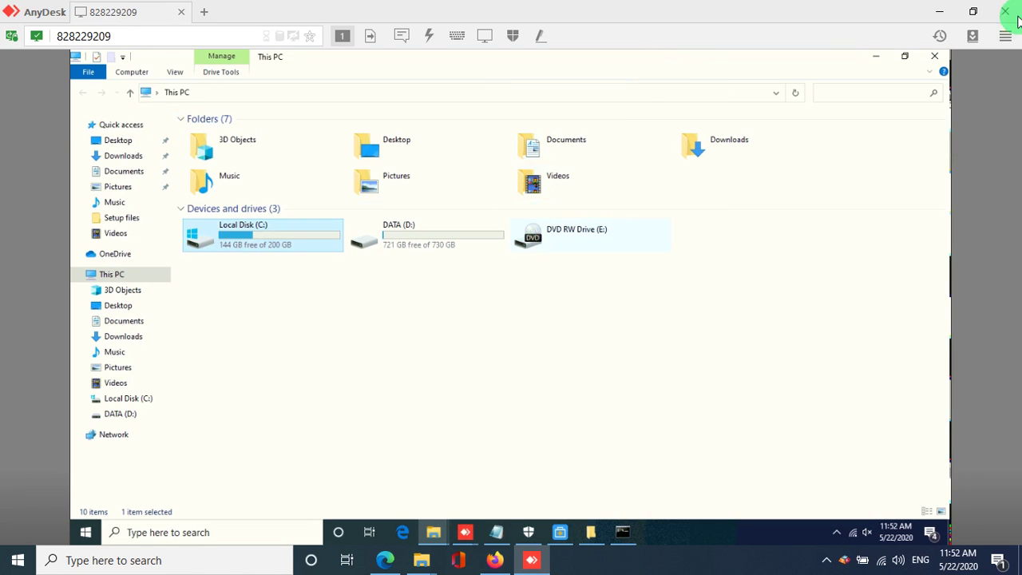
Step: Minimize This PC, check the EaseUS recovery progress, and bring the C: ownership change window to the front
{"action": "left_click", "coordinate": [876, 57]}
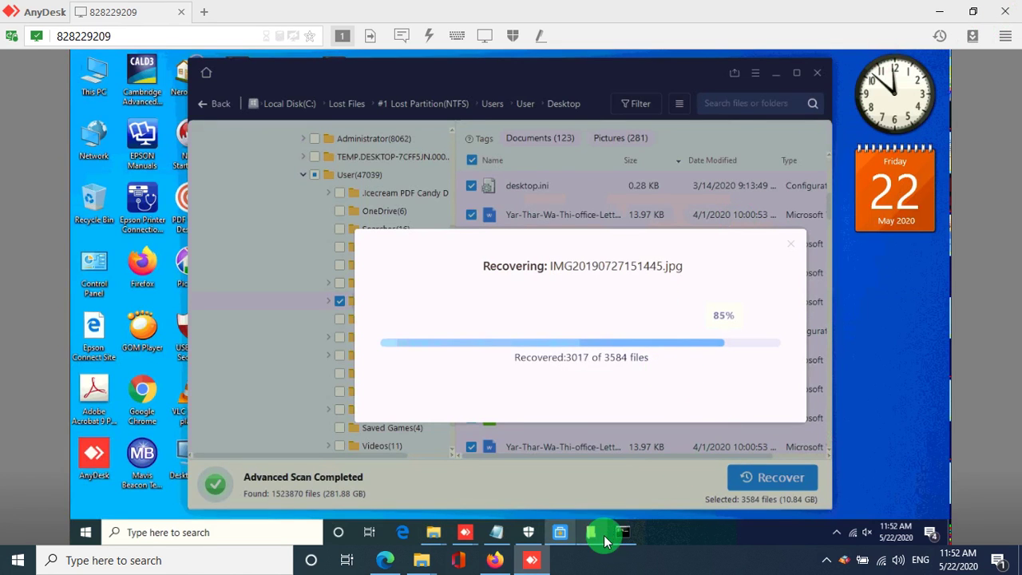
{"action": "left_click", "coordinate": [627, 532]}
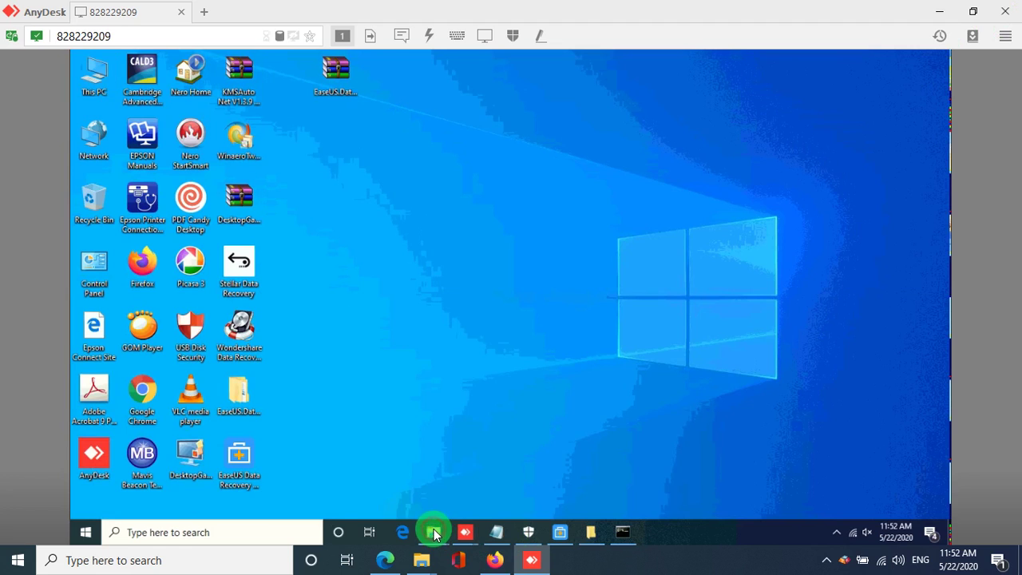
{"action": "mouse_move", "coordinate": [433, 532]}
{"action": "left_click", "coordinate": [647, 474]}
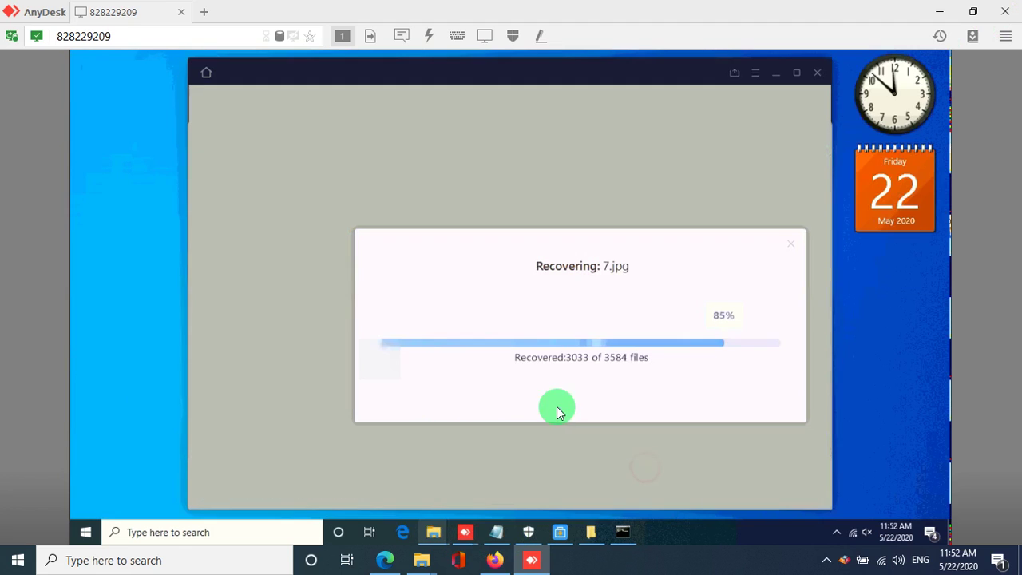
{"action": "left_click", "coordinate": [537, 360]}
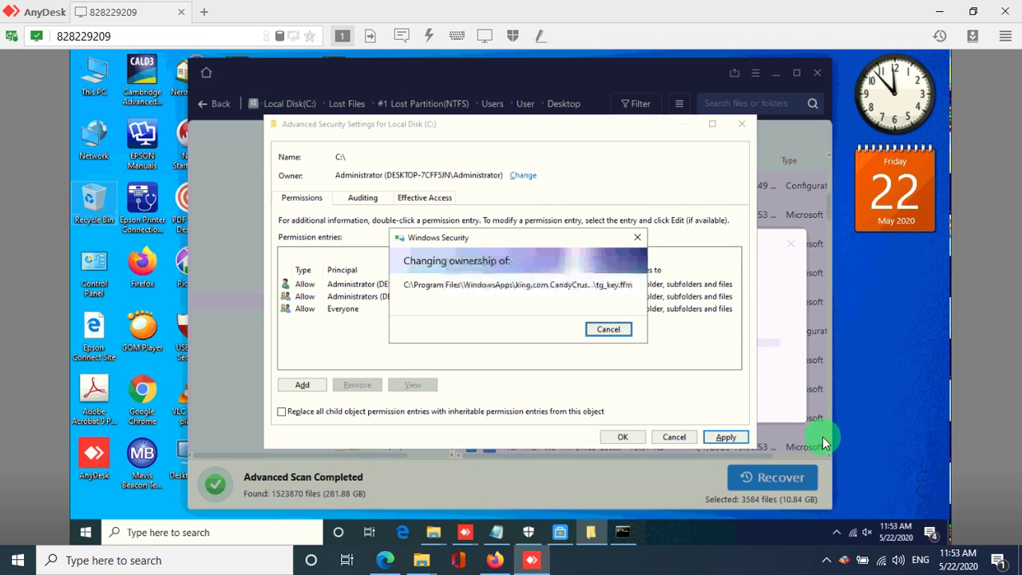
{"action": "left_click", "coordinate": [828, 561]}
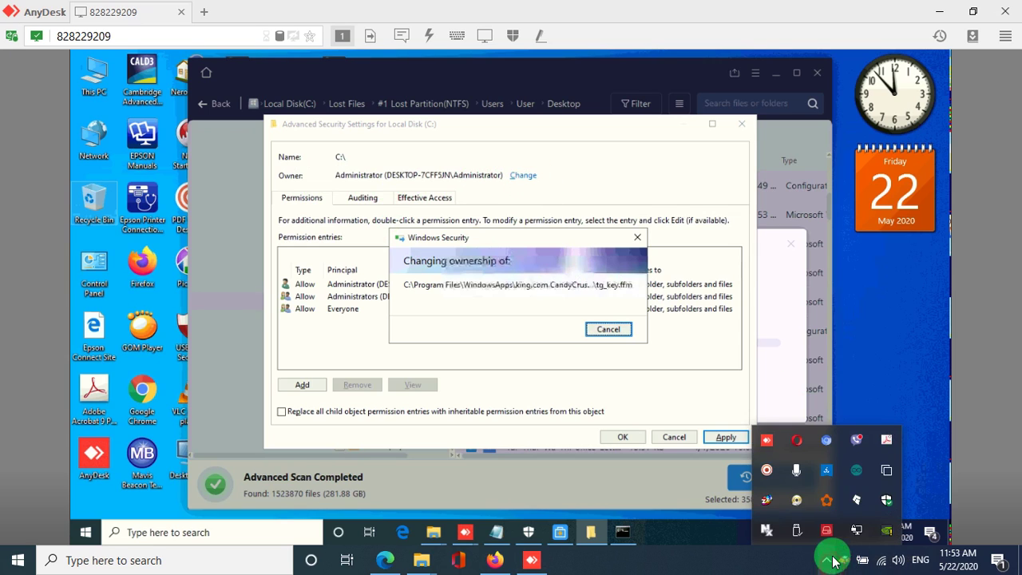
{"action": "right_click", "coordinate": [767, 470]}
{"action": "left_click", "coordinate": [823, 389]}
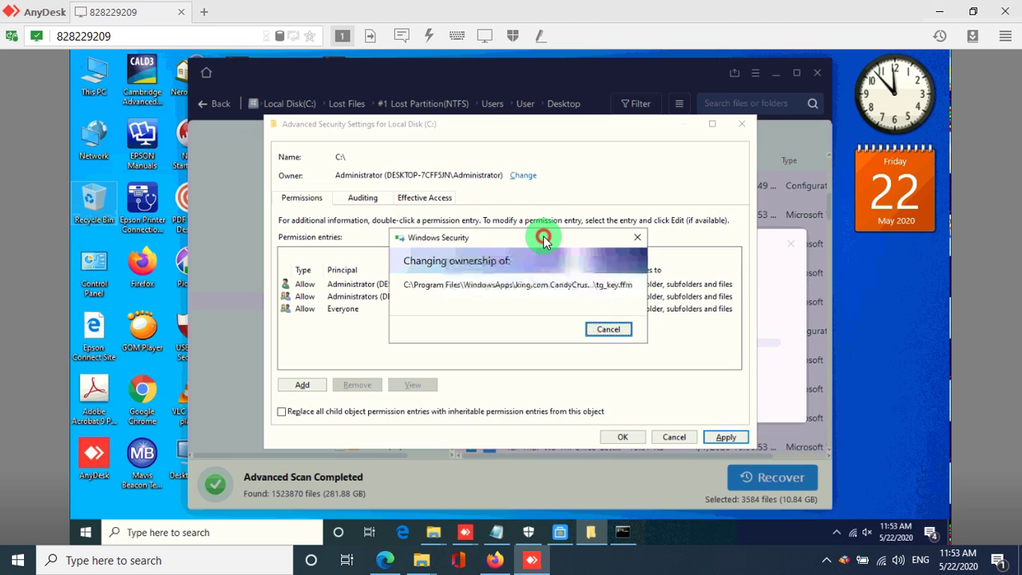
{"action": "left_click", "coordinate": [876, 349]}
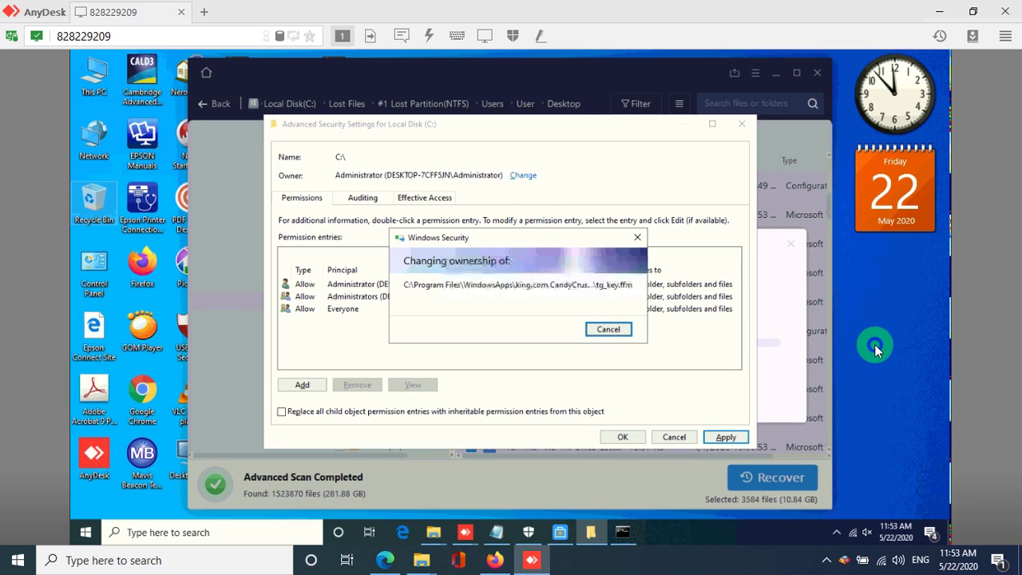
Step: Minimize the AnyDesk session and refresh the local desktop repeatedly
{"action": "left_click", "coordinate": [939, 12]}
{"action": "right_click", "coordinate": [723, 178]}
{"action": "left_click", "coordinate": [755, 224]}
{"action": "right_click", "coordinate": [729, 180]}
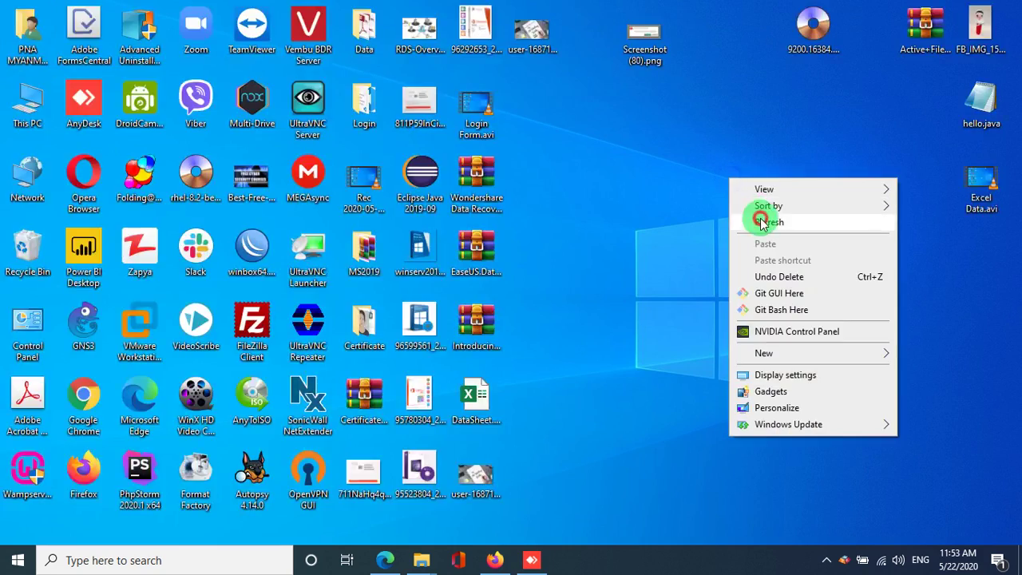
{"action": "left_click", "coordinate": [750, 220]}
{"action": "right_click", "coordinate": [752, 219]}
{"action": "left_click", "coordinate": [784, 266]}
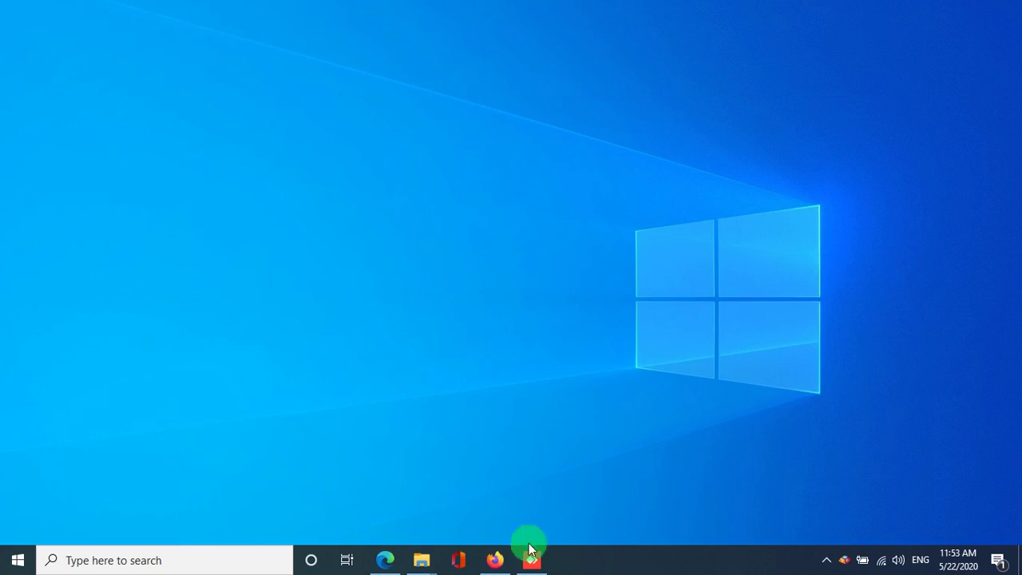
Step: Restore the AnyDesk session to check the ownership change, minimize it again, and refresh the local desktop
{"action": "left_click", "coordinate": [496, 560]}
{"action": "left_click", "coordinate": [495, 560]}
{"action": "left_click", "coordinate": [532, 560]}
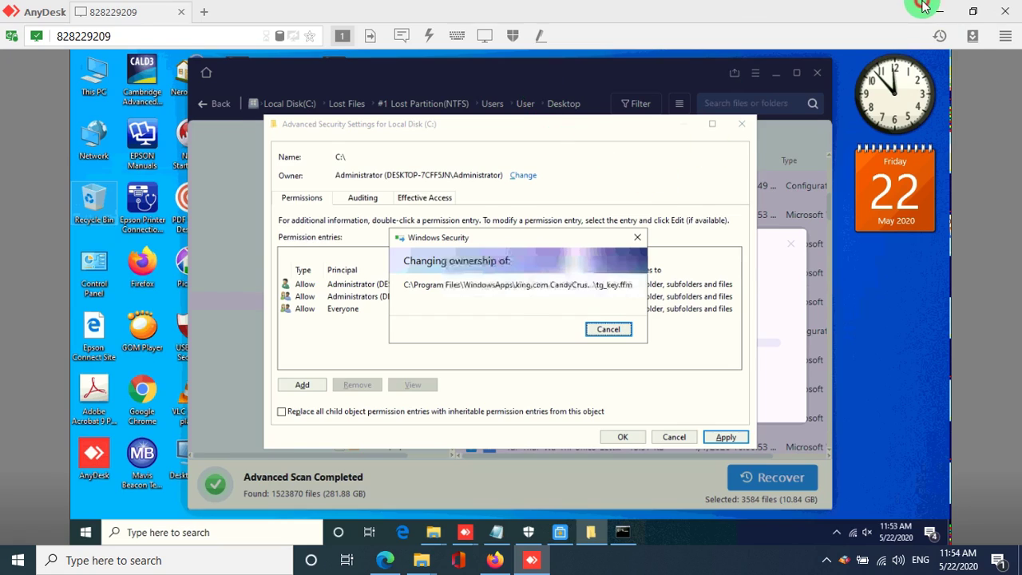
{"action": "double_click", "coordinate": [927, 11]}
{"action": "left_click", "coordinate": [976, 12]}
{"action": "left_click", "coordinate": [947, 12]}
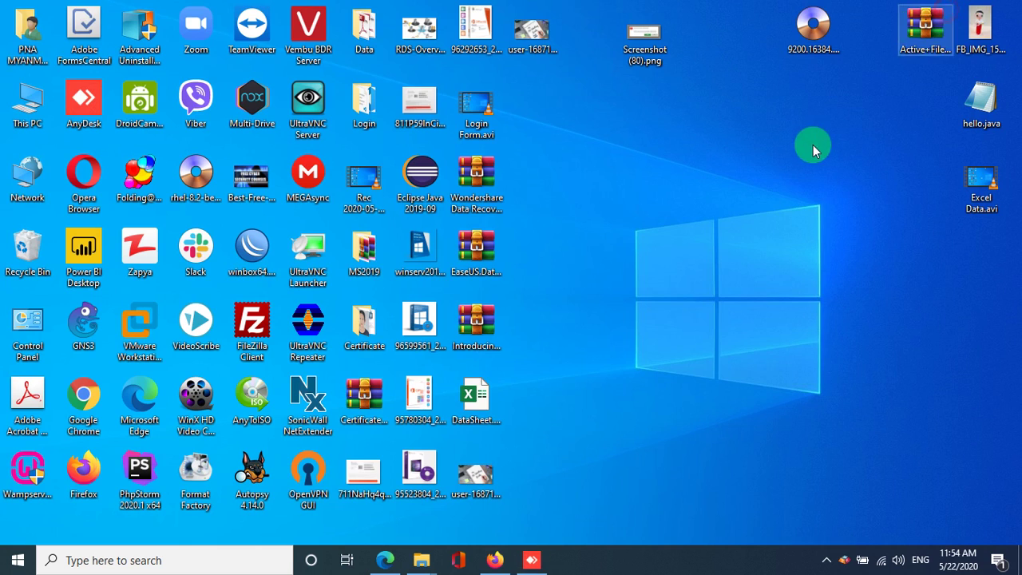
{"action": "right_click", "coordinate": [735, 178]}
{"action": "left_click", "coordinate": [772, 222]}
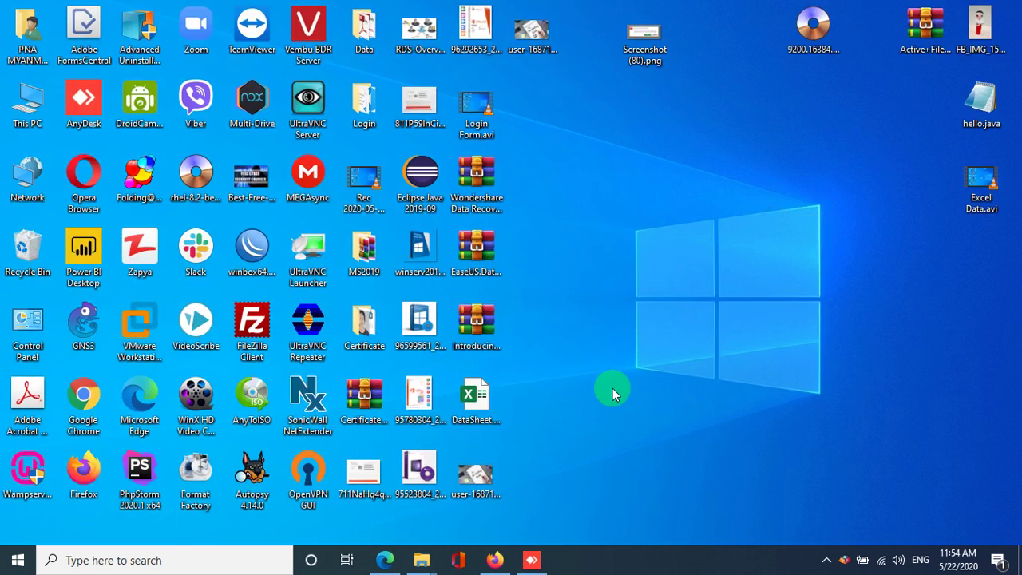
Step: Open a command prompt on the local computer and ping 8.8.8.8 to test the internet connection
{"action": "key", "text": "super+r"}
{"action": "key", "text": "Return"}
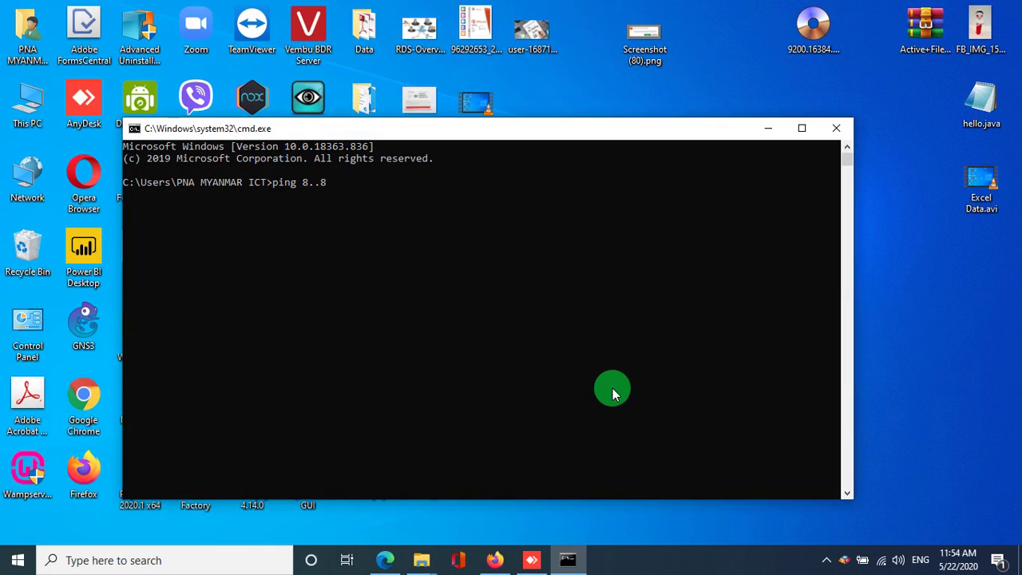
{"action": "key", "text": "Return"}
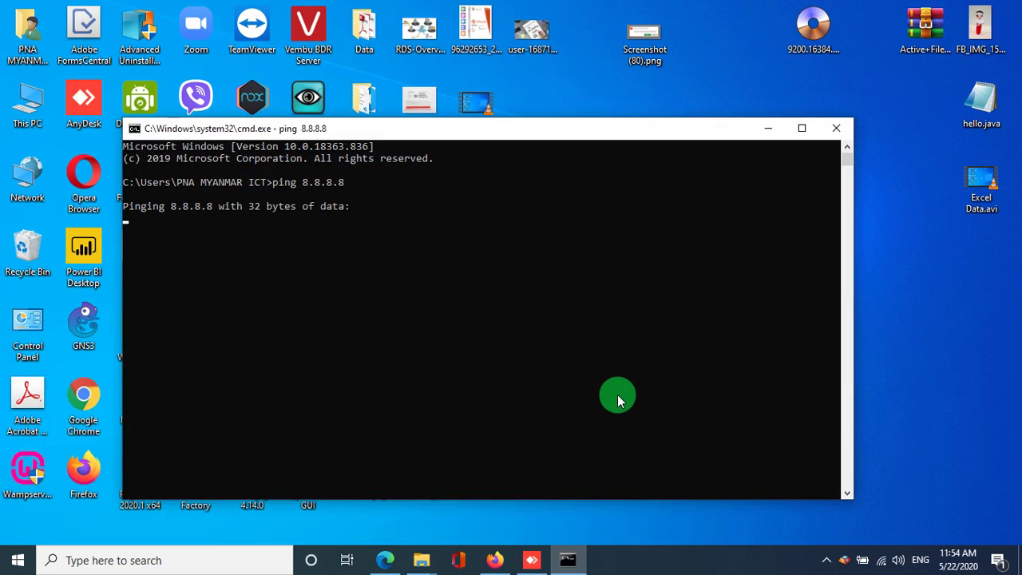
{"action": "key", "text": "ctrl+c"}
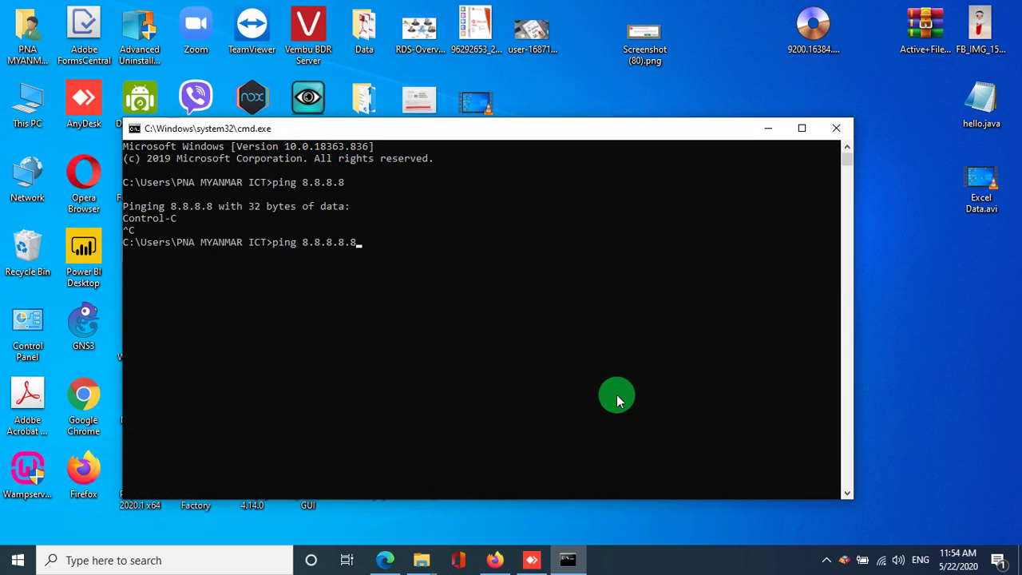
{"action": "key", "text": "Return"}
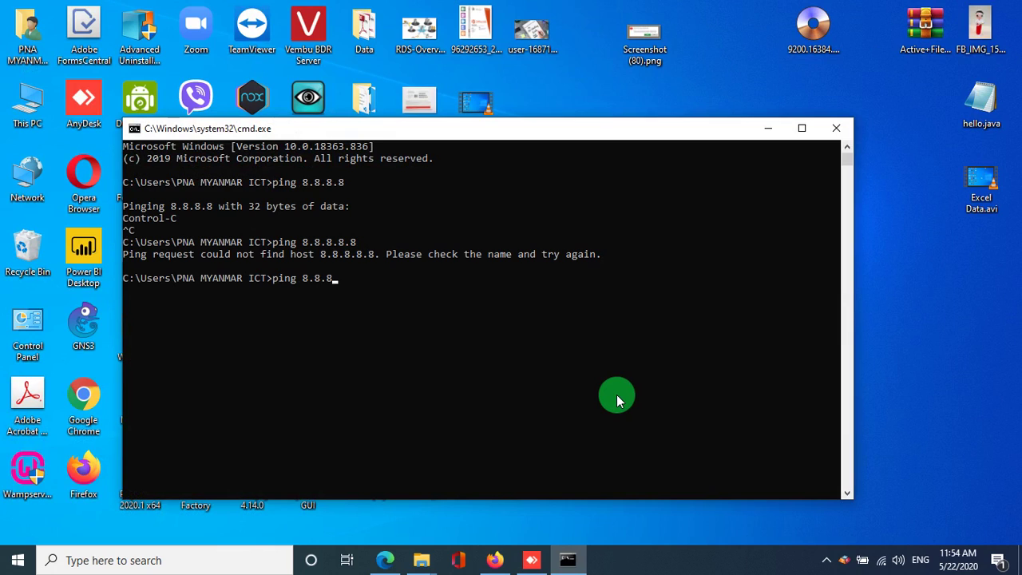
{"action": "key", "text": "Return"}
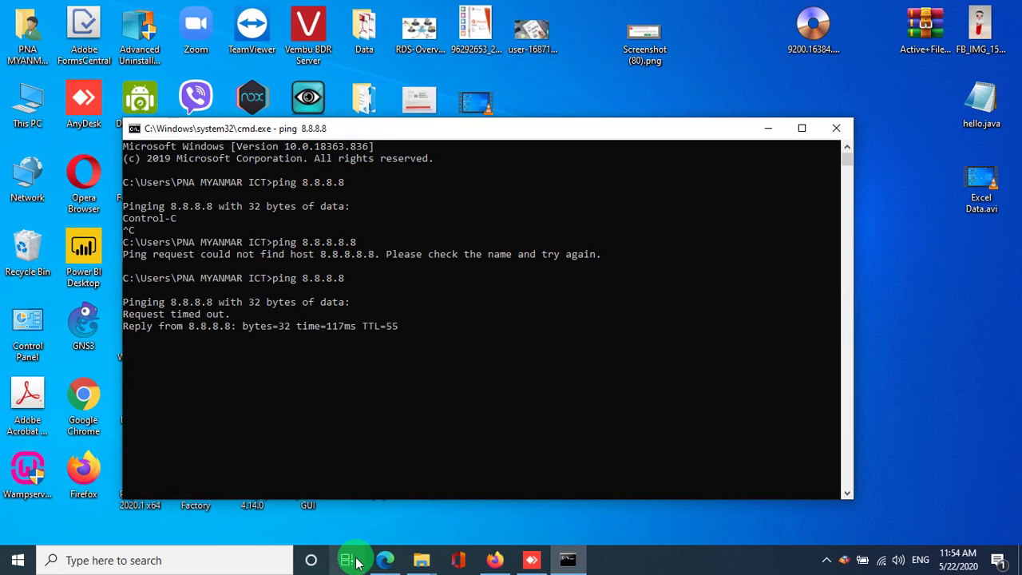
Step: Switch to Microsoft Edge, load google.com to test the connection, and return to the command prompt
{"action": "left_click", "coordinate": [385, 559]}
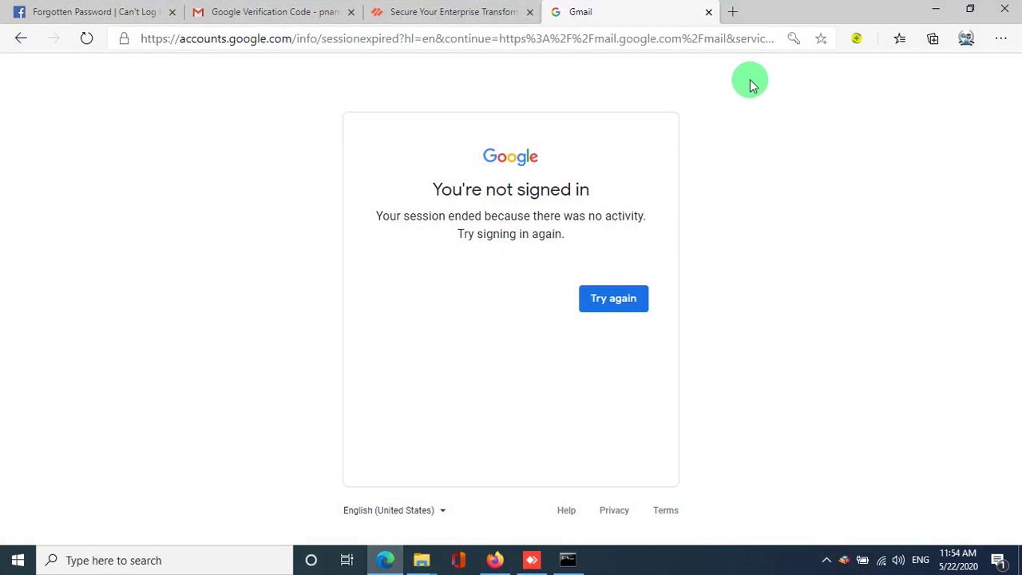
{"action": "left_click", "coordinate": [728, 38]}
{"action": "type", "text": "google.com"}
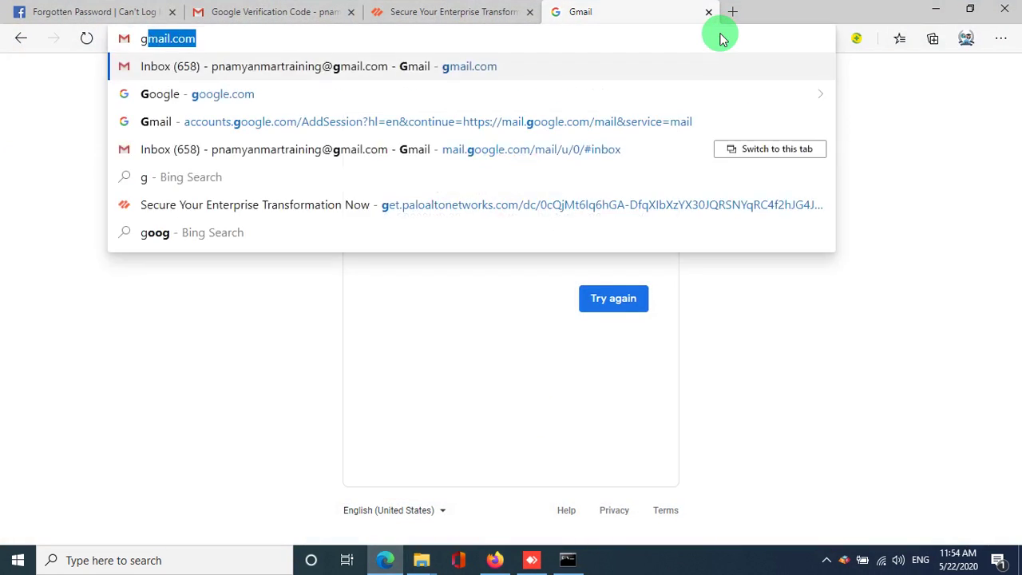
{"action": "key", "text": "Return"}
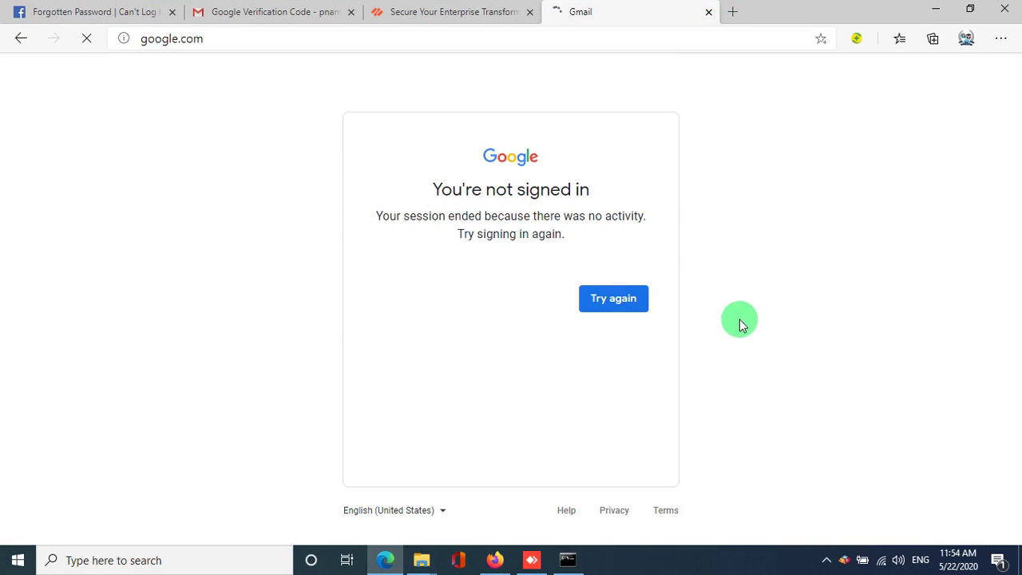
{"action": "left_click", "coordinate": [590, 564]}
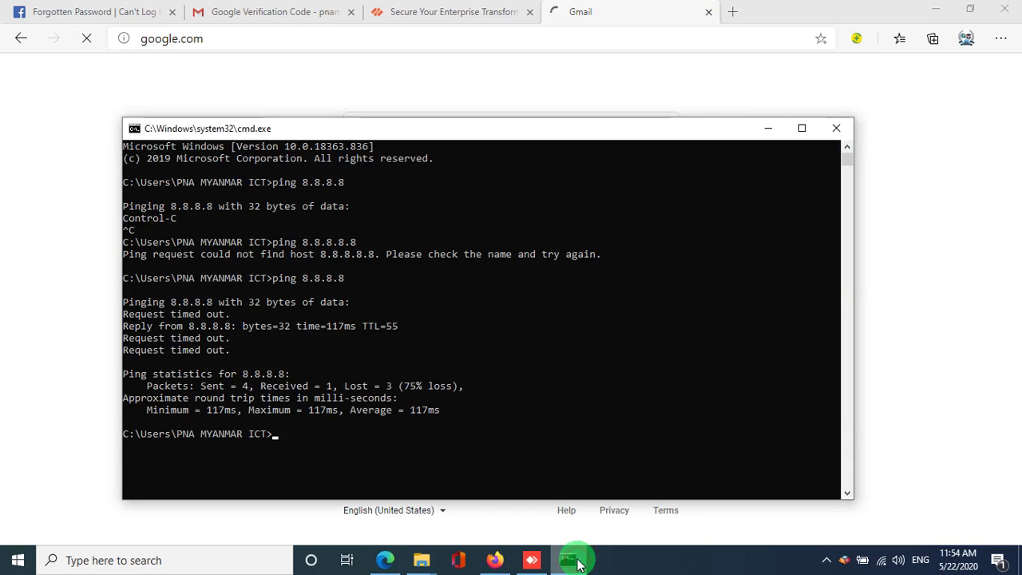
Step: Ping 8.8.8.8 again from the command prompt, and switch to AnyDesk to check the remote session's reconnection
{"action": "left_click", "coordinate": [593, 405]}
{"action": "key", "text": "Return"}
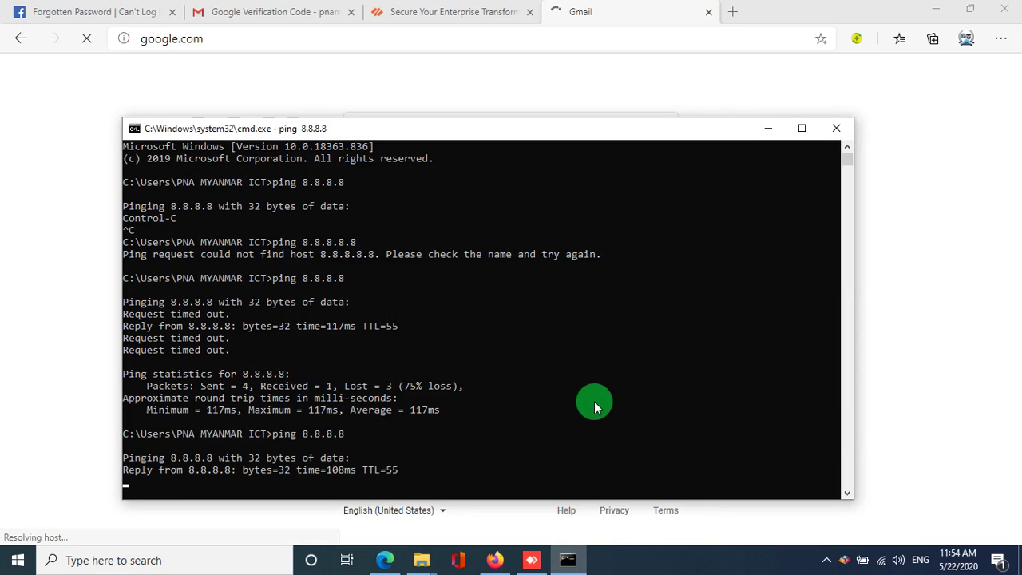
{"action": "scroll", "coordinate": [551, 210], "scroll_direction": "down", "scroll_amount": 3}
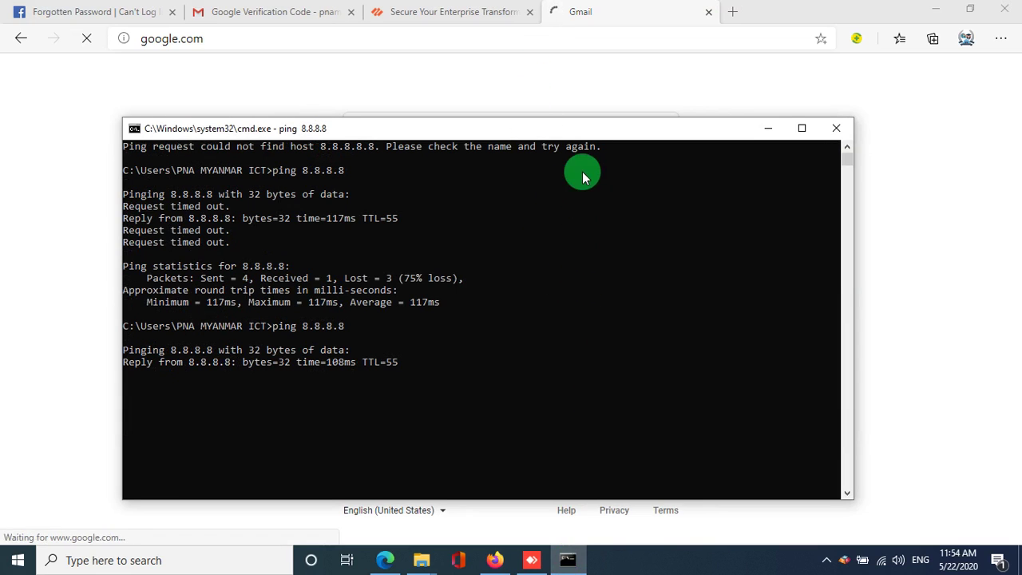
{"action": "left_click", "coordinate": [531, 560]}
{"action": "left_click", "coordinate": [557, 337]}
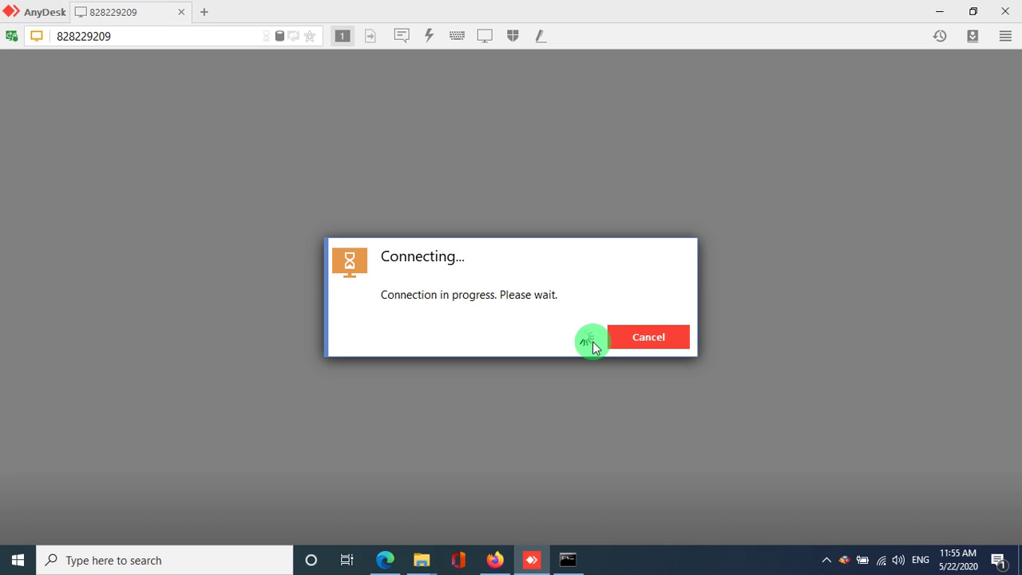
Step: Switch to Microsoft Edge and load google.com again to test the internet connection
{"action": "left_click", "coordinate": [495, 560]}
{"action": "left_click", "coordinate": [498, 558]}
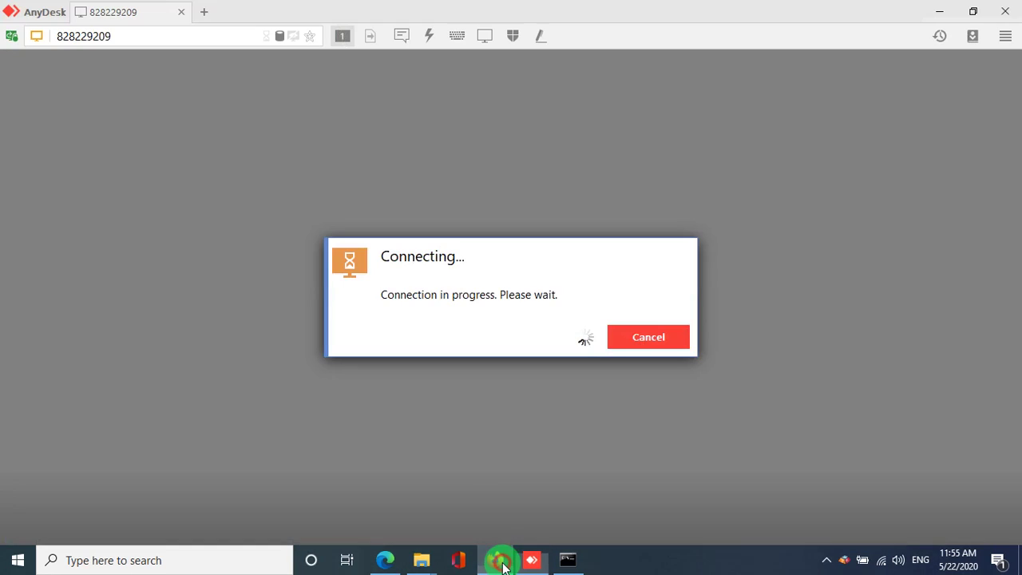
{"action": "left_click", "coordinate": [401, 564]}
{"action": "left_click", "coordinate": [381, 34]}
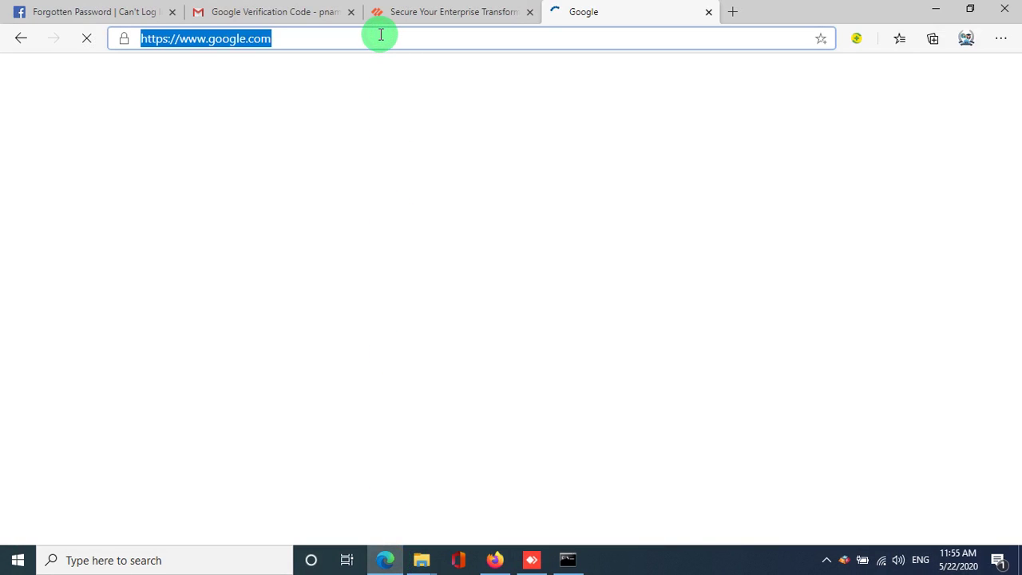
{"action": "type", "text": "goog"}
{"action": "key", "text": "Return"}
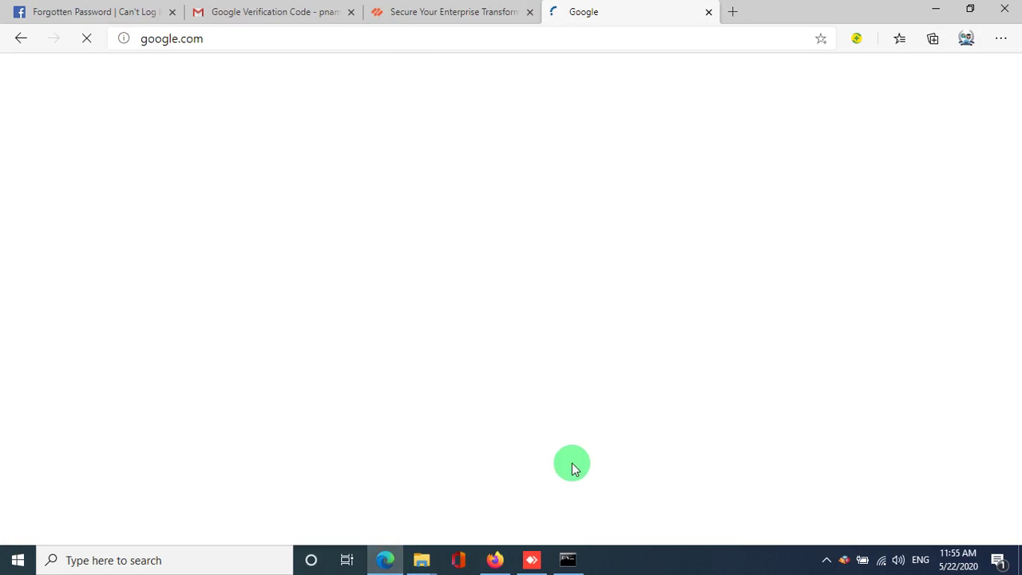
Step: Repeat the ping to 8.8.8.8 in the command prompt and return to the Google page in Microsoft Edge
{"action": "mouse_move", "coordinate": [584, 557]}
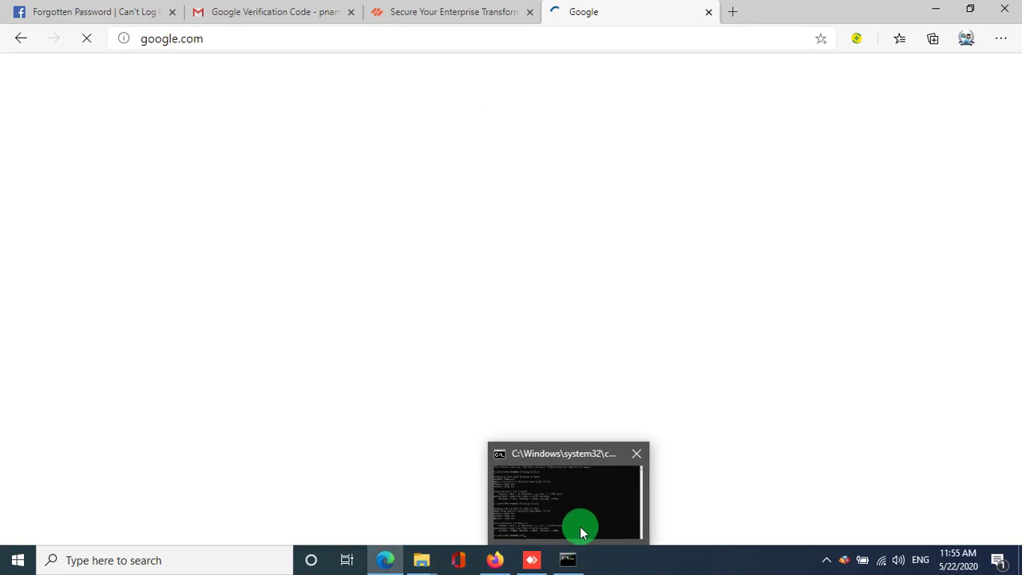
{"action": "left_click", "coordinate": [582, 532]}
{"action": "key", "text": "Up"}
{"action": "key", "text": "Return"}
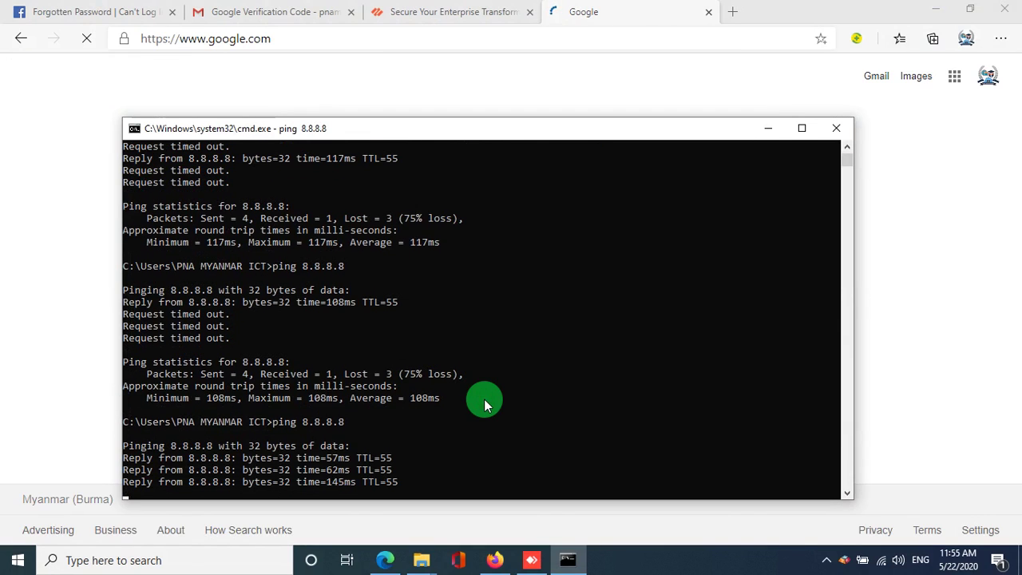
{"action": "left_click", "coordinate": [95, 109]}
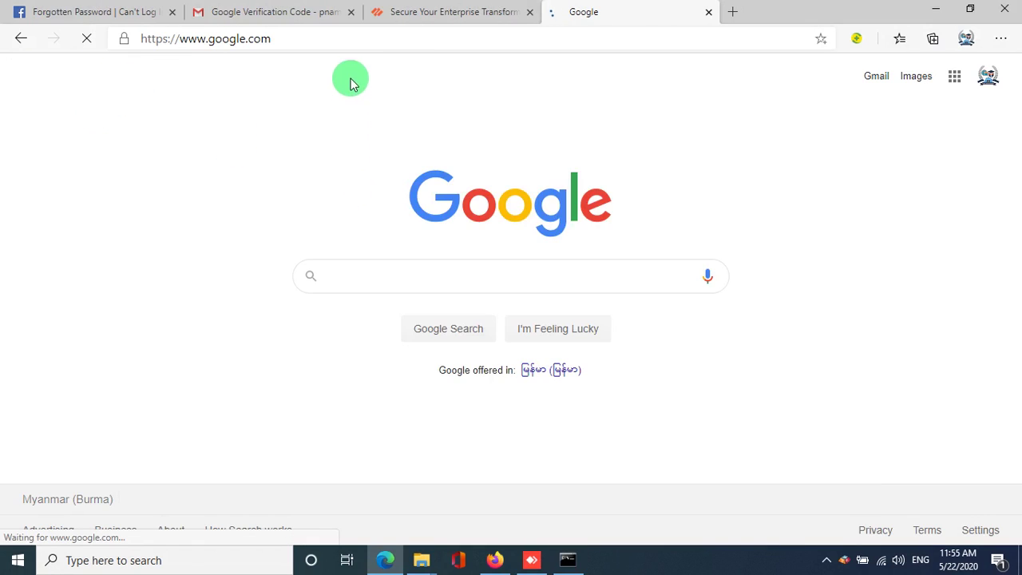
{"action": "left_click", "coordinate": [361, 43]}
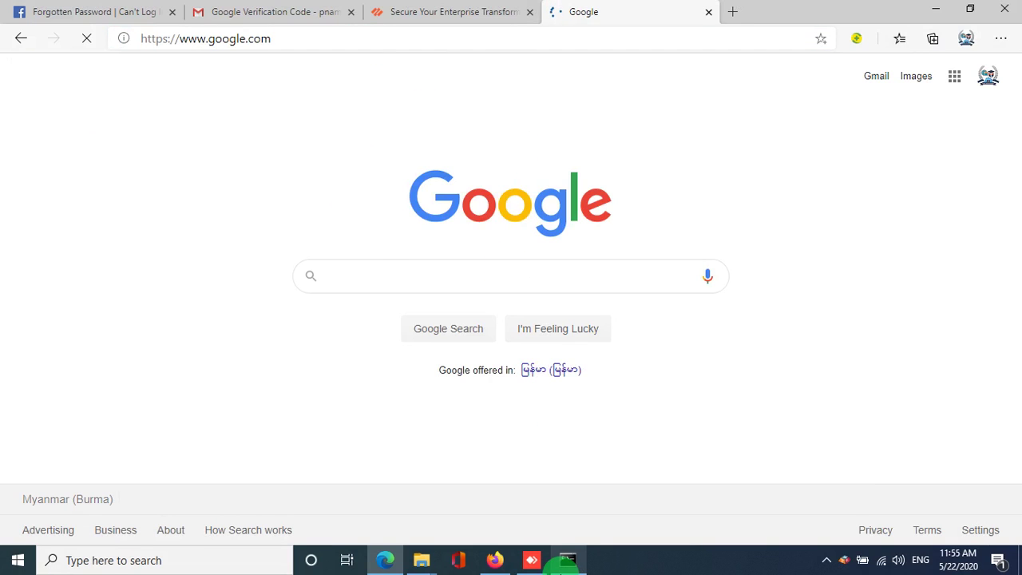
Step: Check the connection attempt in AnyDesk, review the latest ping results, and close the command prompt
{"action": "left_click", "coordinate": [531, 561]}
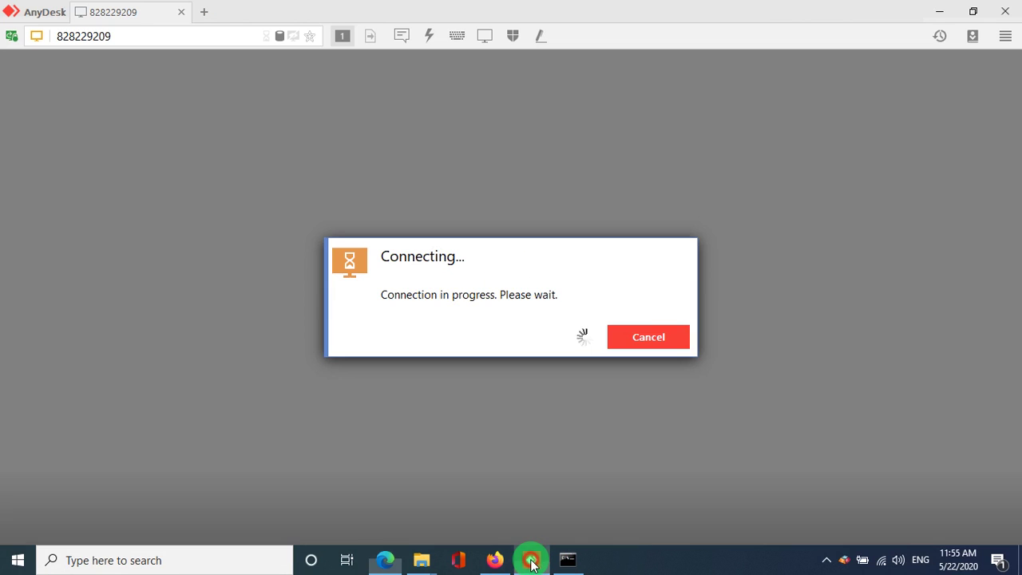
{"action": "left_click", "coordinate": [633, 344]}
{"action": "left_click", "coordinate": [452, 176]}
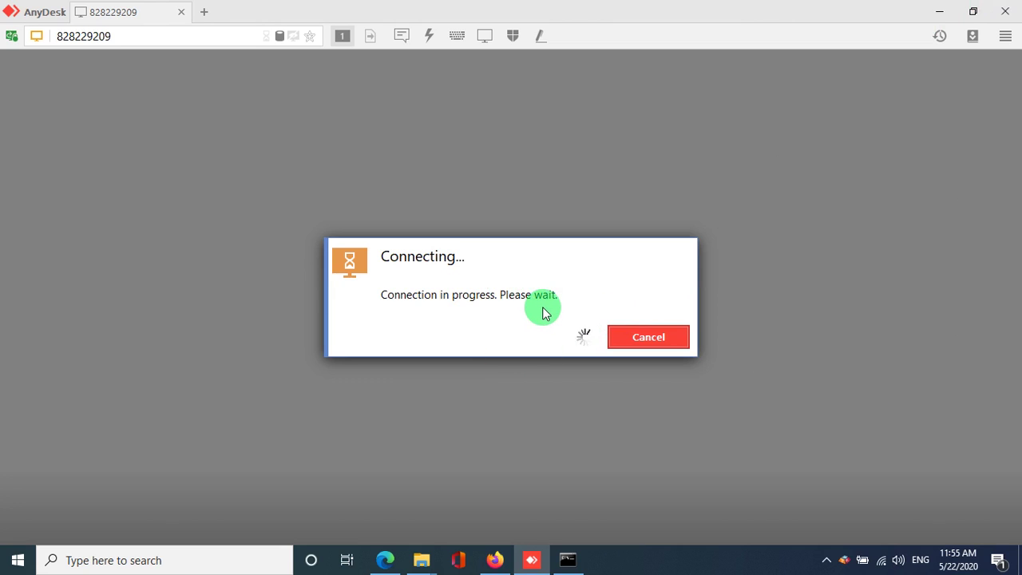
{"action": "left_click", "coordinate": [570, 557]}
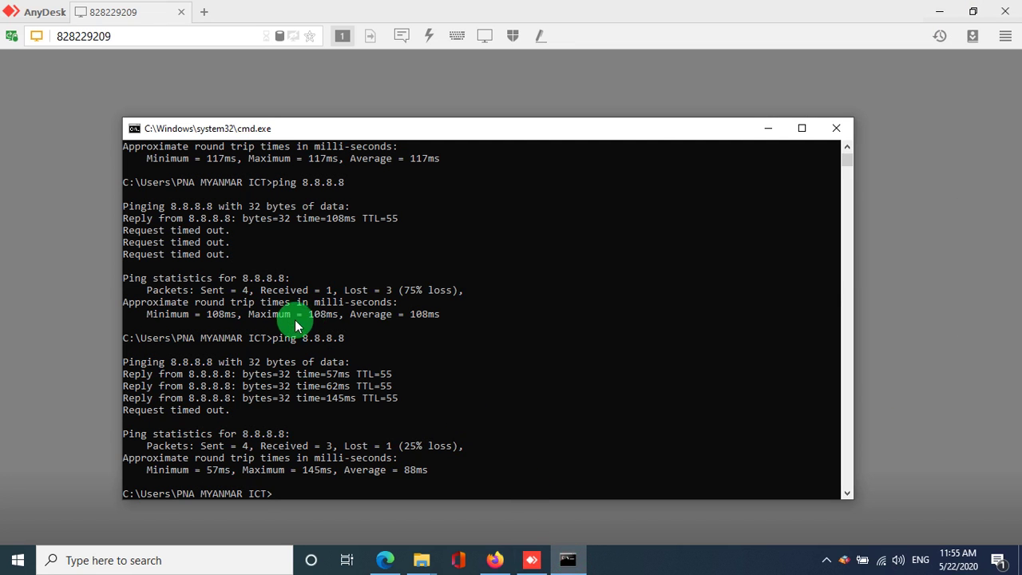
{"action": "left_click", "coordinate": [835, 128]}
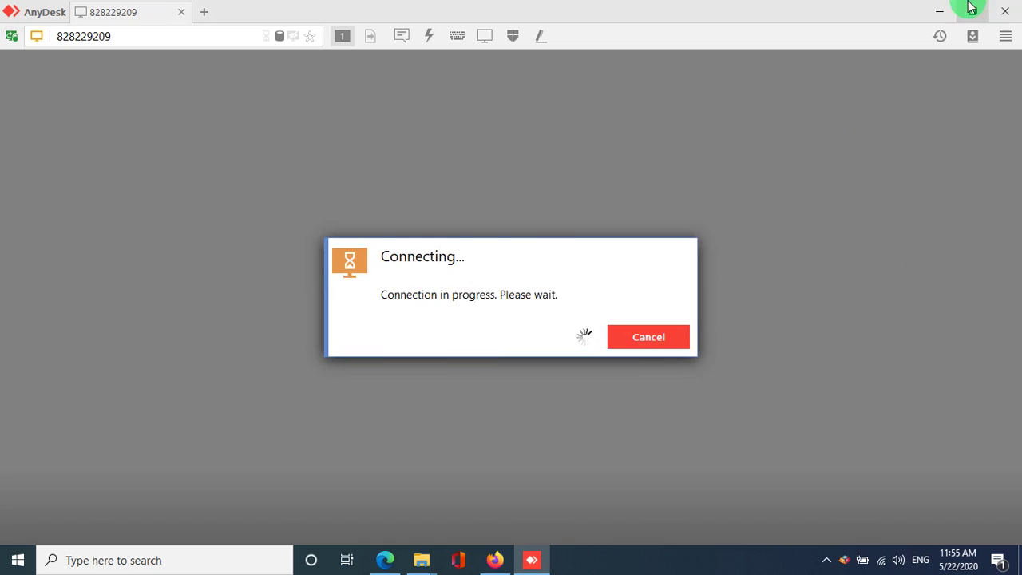
Step: Minimize the AnyDesk and Microsoft Edge windows and refresh the local desktop
{"action": "left_click", "coordinate": [939, 10]}
{"action": "left_click", "coordinate": [930, 9]}
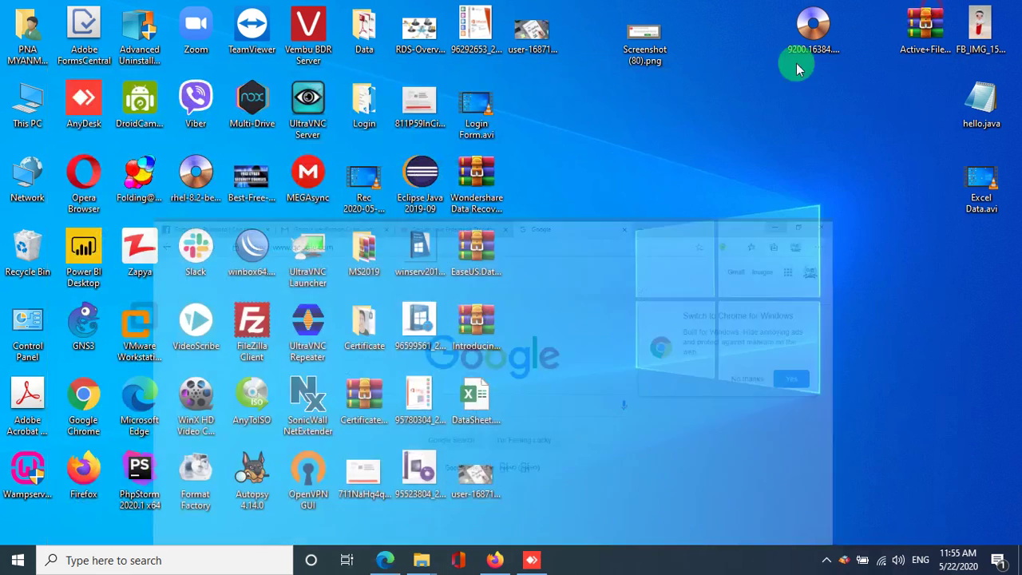
{"action": "right_click", "coordinate": [612, 178]}
{"action": "left_click", "coordinate": [644, 224]}
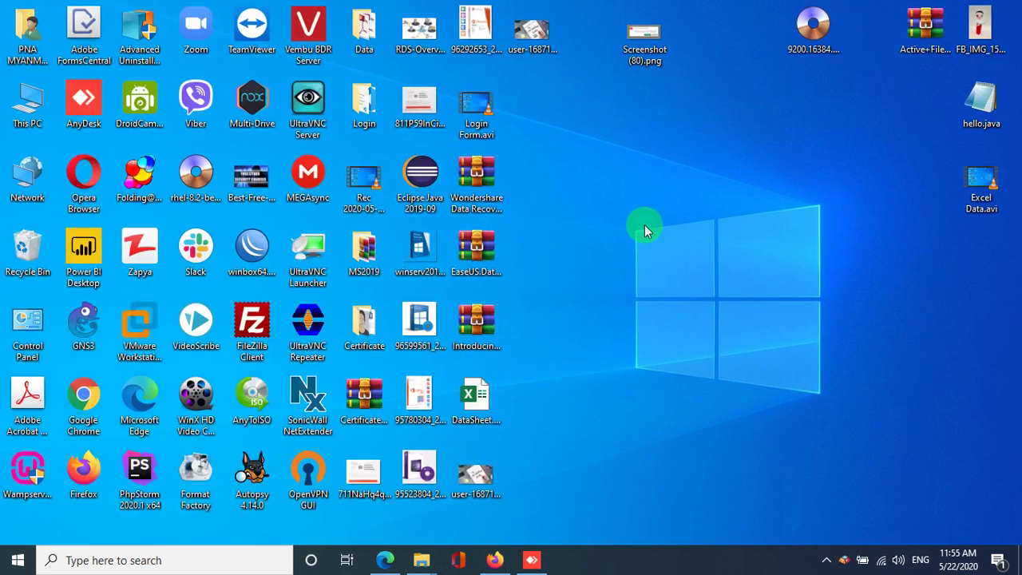
{"action": "right_click", "coordinate": [574, 214]}
{"action": "left_click", "coordinate": [595, 252]}
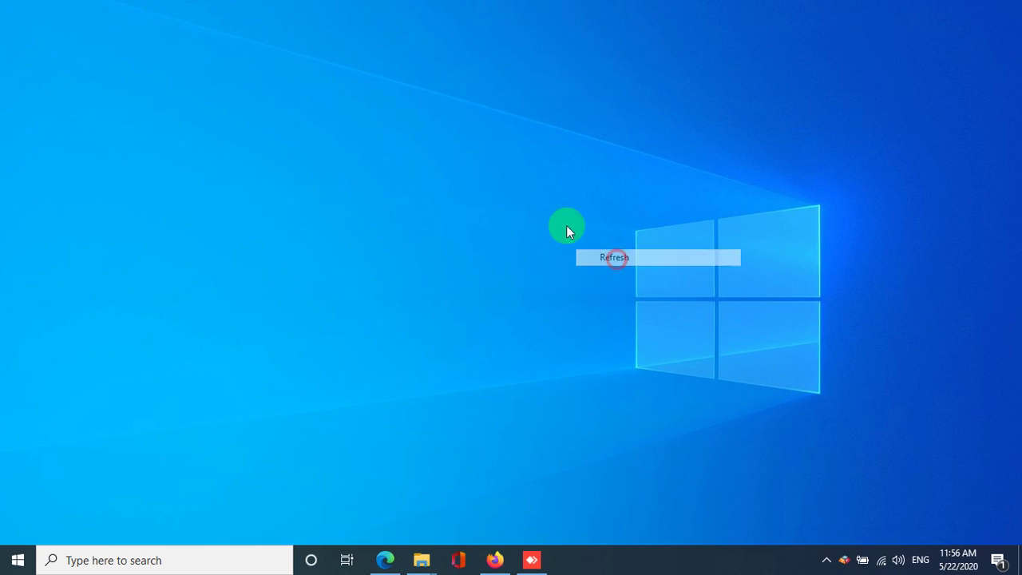
Step: Open This PC on the local computer and look over drives Local Disk (C:) and DATA (G:)
{"action": "left_click_drag", "start_coordinate": [714, 17], "coordinate": [30, 128]}
{"action": "double_click", "coordinate": [30, 108]}
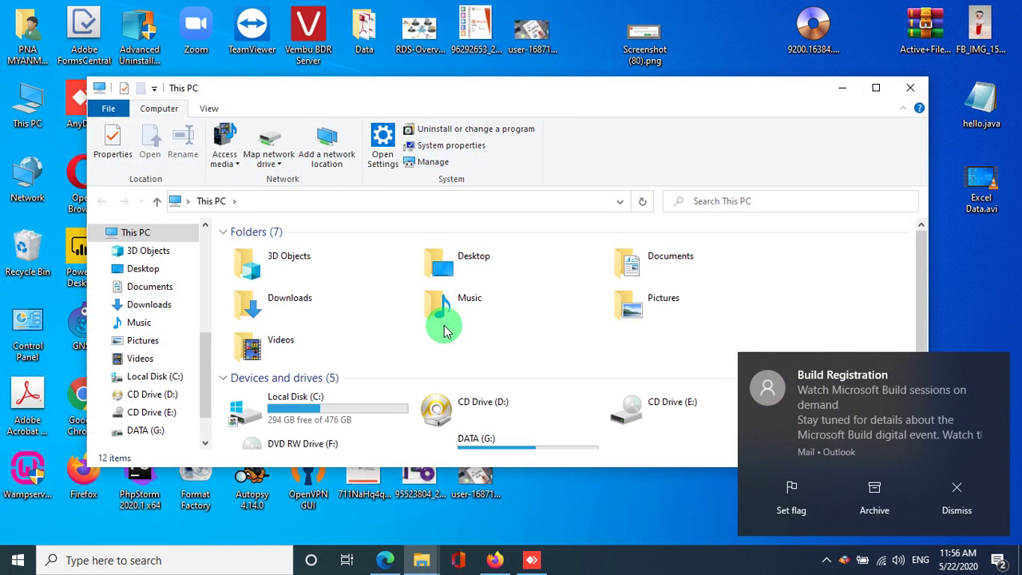
{"action": "scroll", "coordinate": [415, 386], "scroll_direction": "down", "scroll_amount": 1}
{"action": "left_click", "coordinate": [340, 392]}
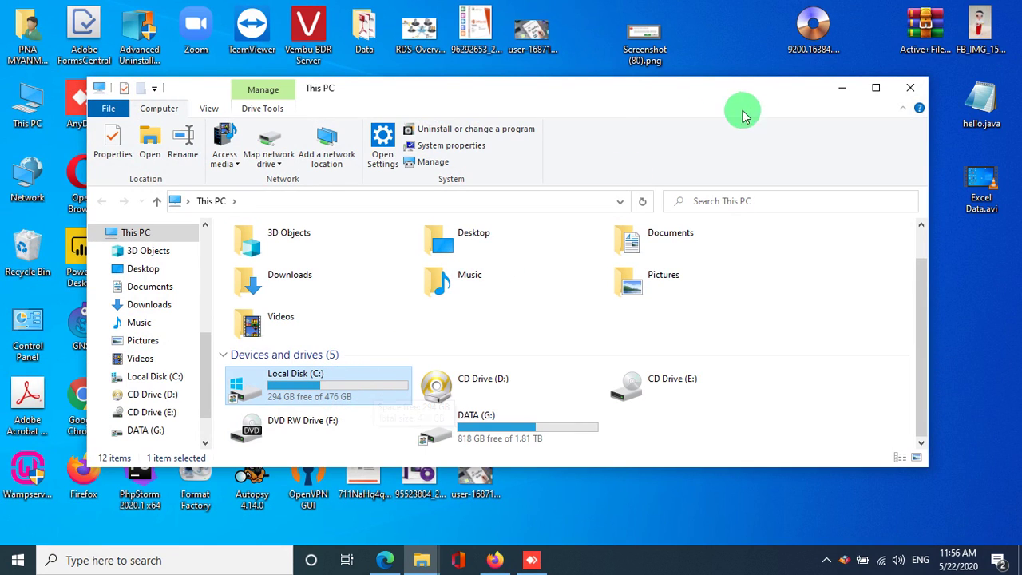
{"action": "left_click_drag", "start_coordinate": [715, 11], "coordinate": [399, 206]}
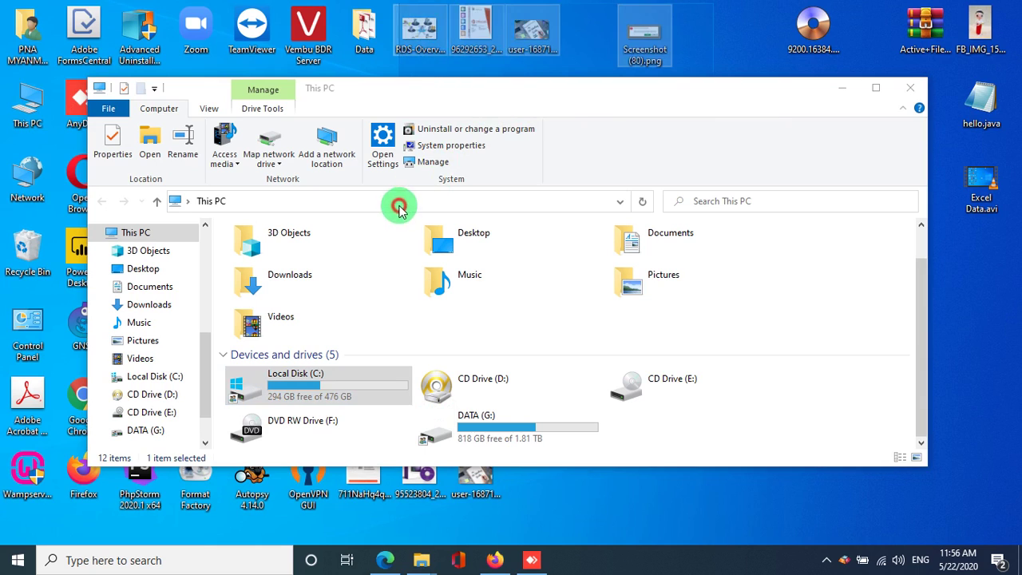
{"action": "left_click", "coordinate": [334, 397]}
{"action": "left_click", "coordinate": [508, 421]}
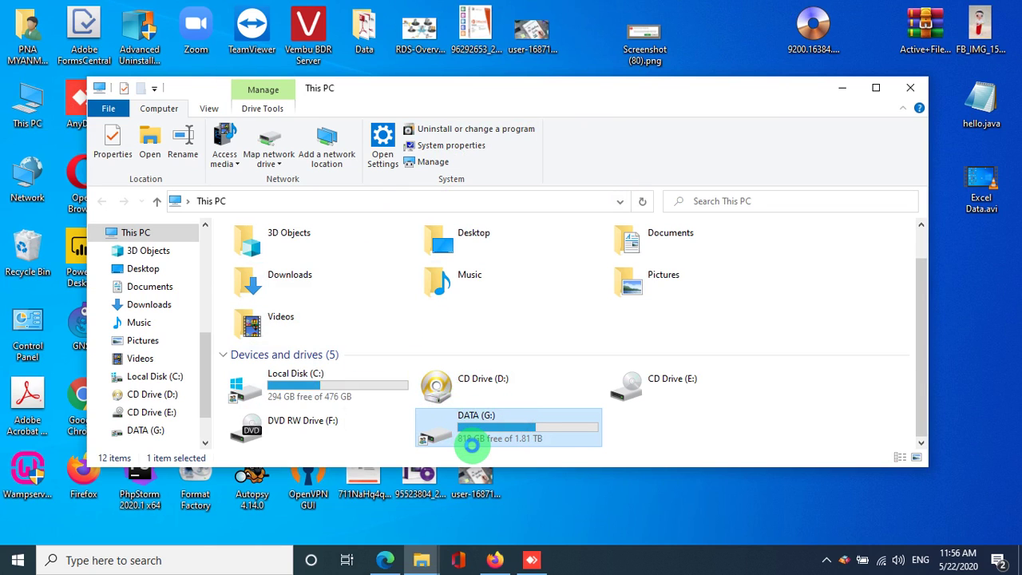
Step: Open the DATA (G:) drive to view its folders, go back to This PC, and minimize the window
{"action": "double_click", "coordinate": [472, 446]}
{"action": "right_click", "coordinate": [587, 7]}
{"action": "left_click", "coordinate": [607, 44]}
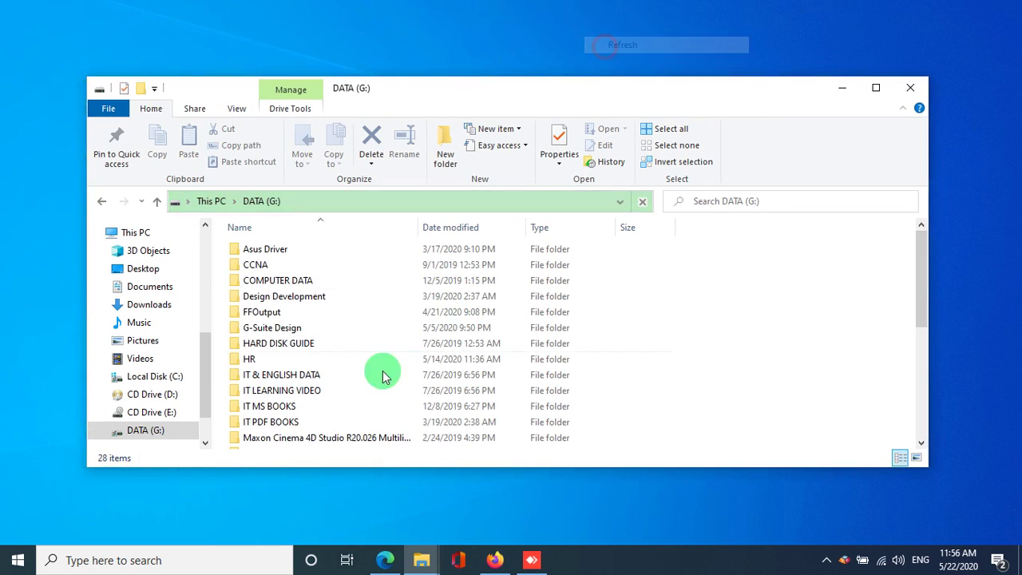
{"action": "left_click", "coordinate": [103, 201]}
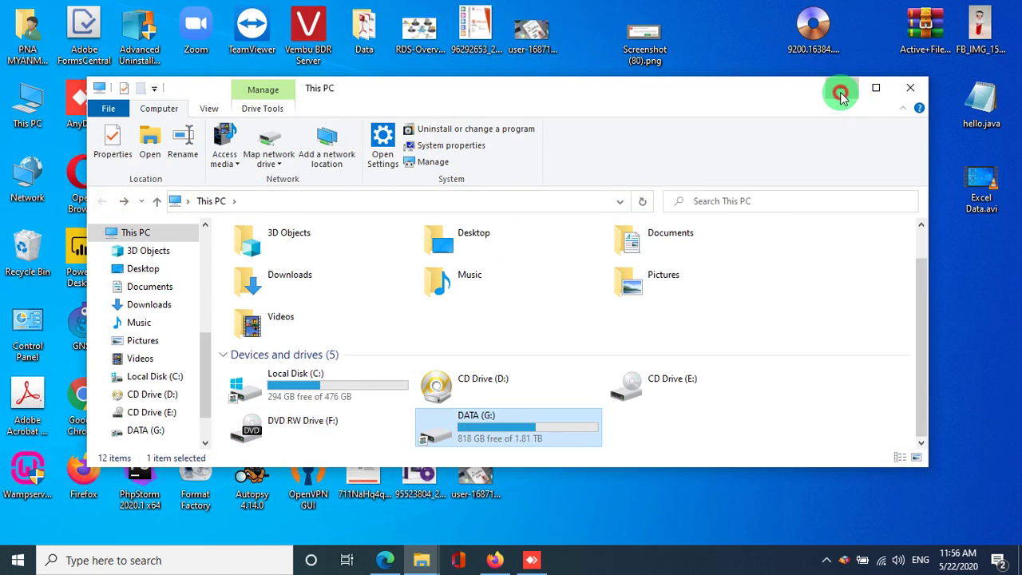
{"action": "left_click", "coordinate": [841, 89]}
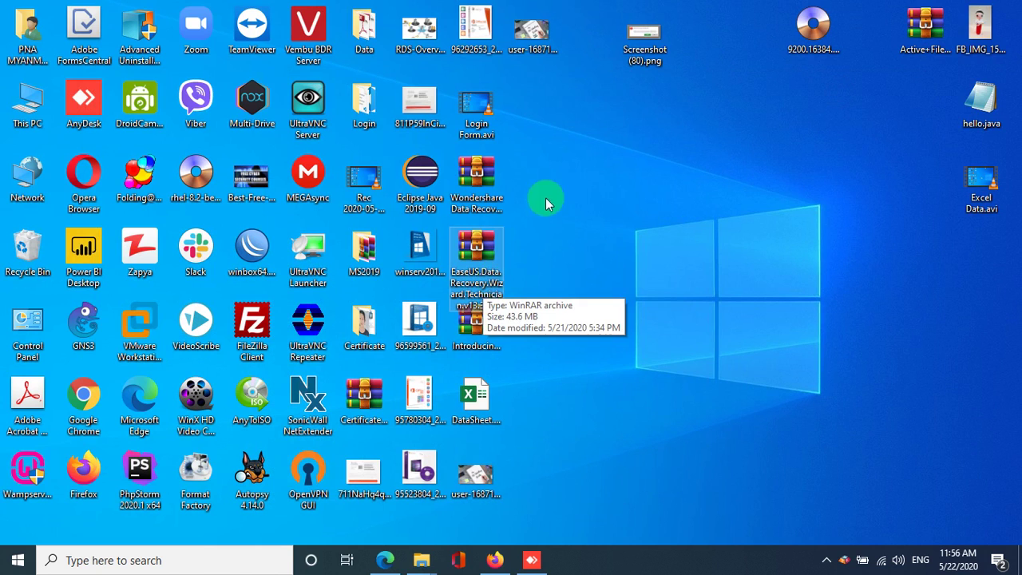
{"action": "right_click", "coordinate": [583, 133]}
{"action": "left_click", "coordinate": [620, 176]}
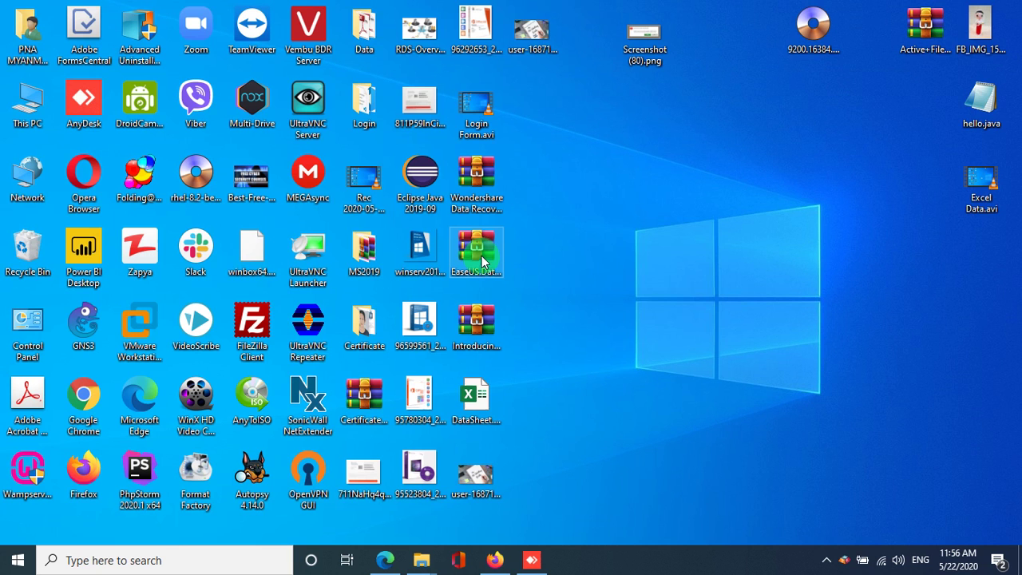
{"action": "left_click", "coordinate": [482, 257]}
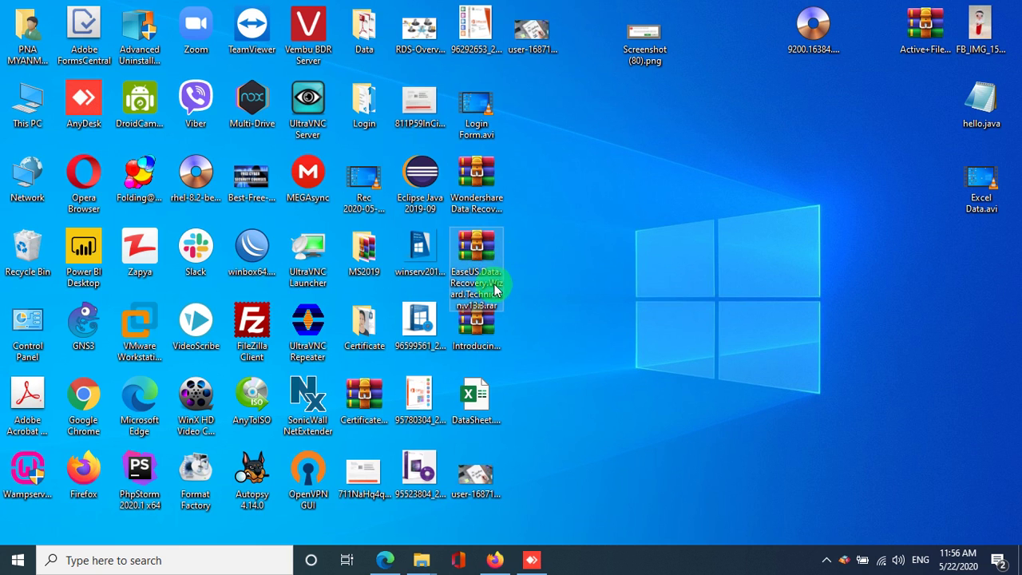
{"action": "right_click", "coordinate": [539, 169]}
{"action": "left_click", "coordinate": [579, 231]}
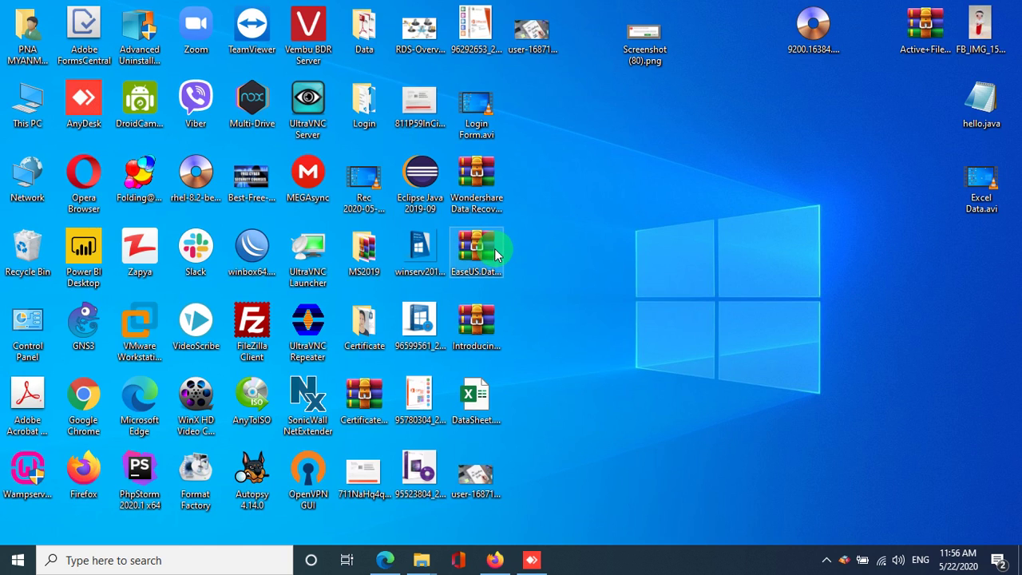
{"action": "right_click", "coordinate": [590, 154]}
{"action": "left_click", "coordinate": [620, 197]}
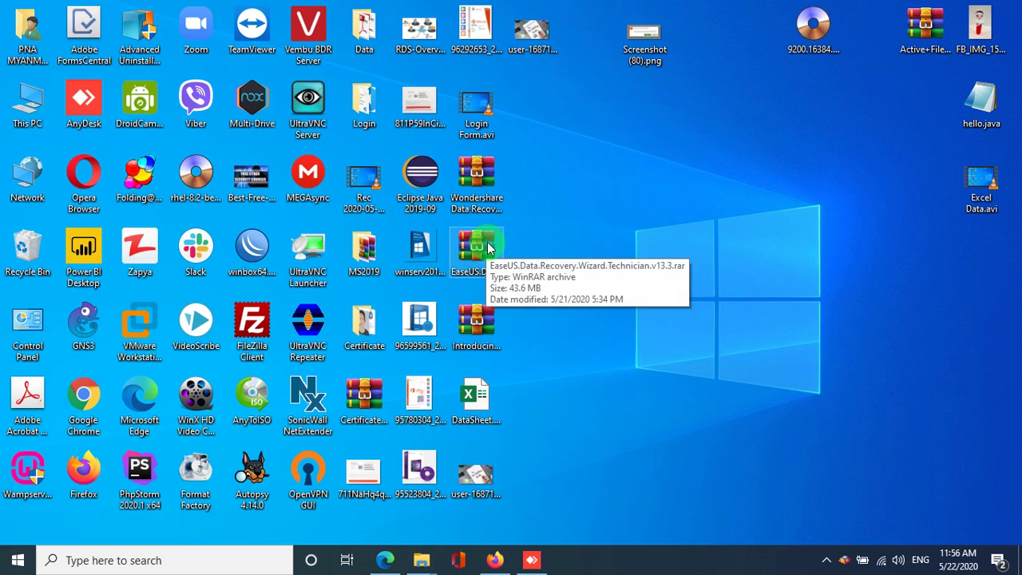
Step: Switch back to AnyDesk to check the pending session request, and pause the screen recording
{"action": "left_click", "coordinate": [531, 560]}
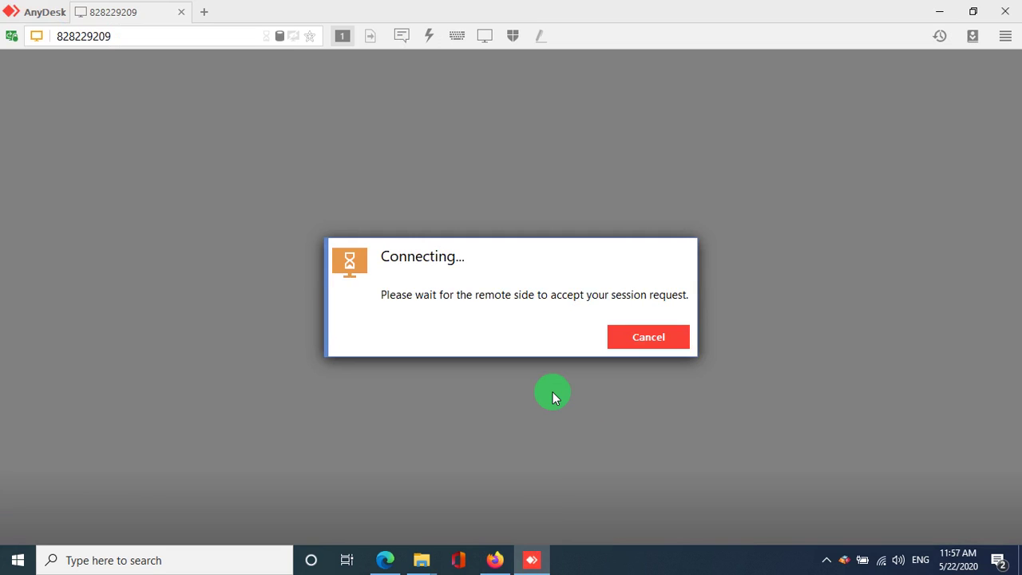
{"action": "left_click", "coordinate": [827, 560]}
{"action": "right_click", "coordinate": [763, 474]}
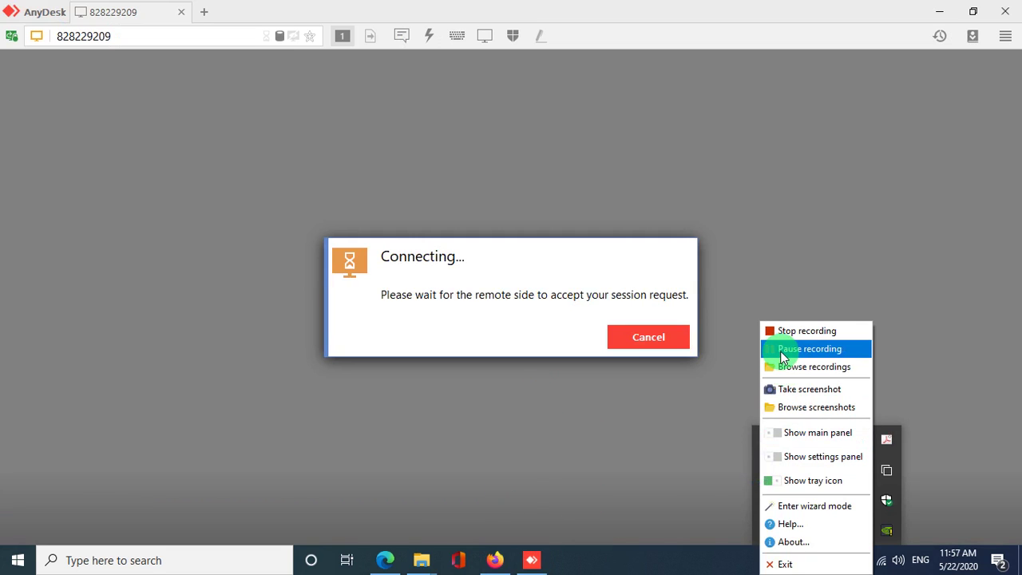
{"action": "left_click", "coordinate": [788, 347]}
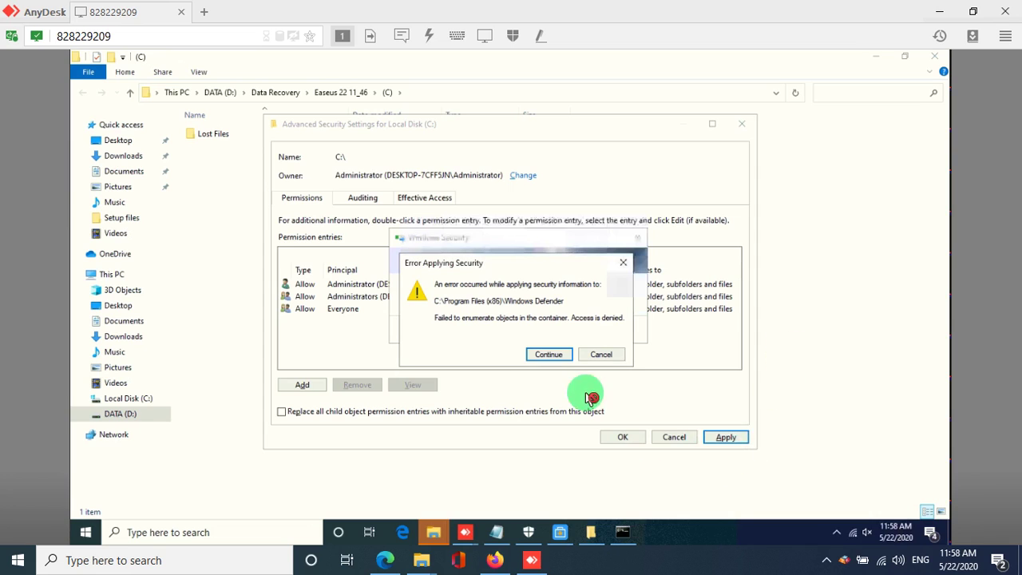
Step: Continue past each access-denied error while the ownership change is applied to Local Disk (C:) on the remote computer
{"action": "left_click", "coordinate": [560, 354]}
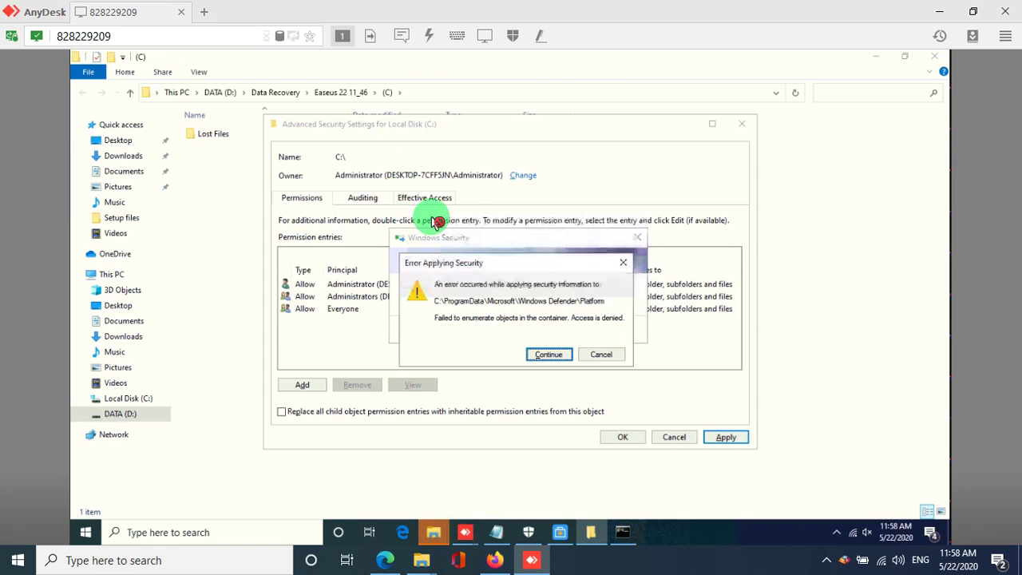
{"action": "left_click", "coordinate": [549, 355]}
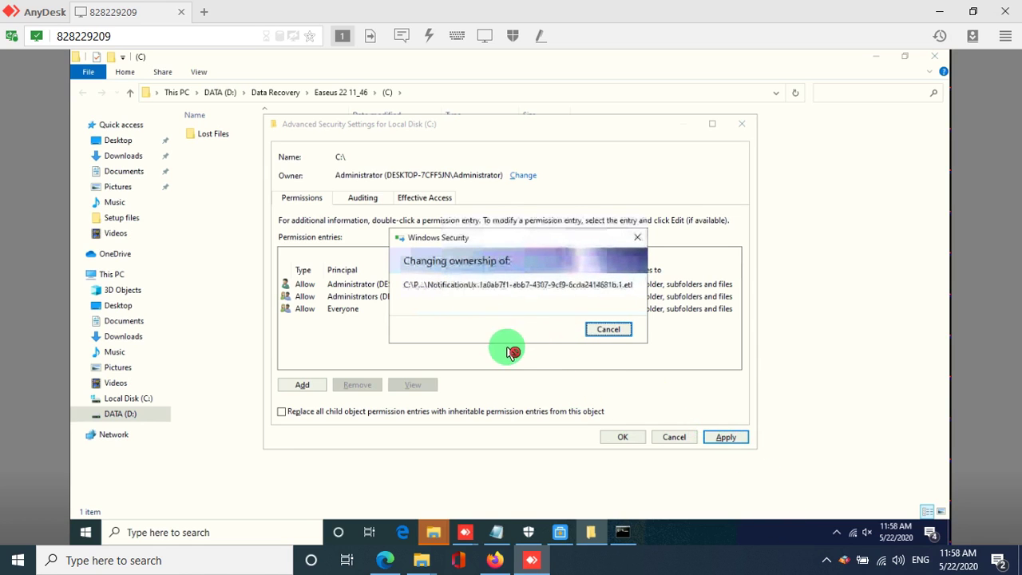
{"action": "left_click", "coordinate": [572, 352]}
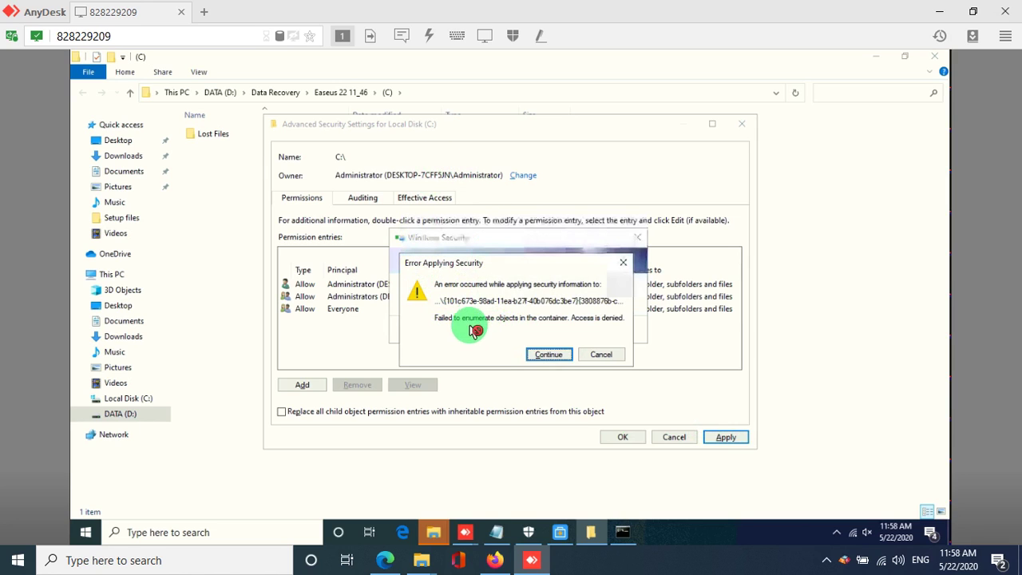
{"action": "left_click", "coordinate": [554, 357]}
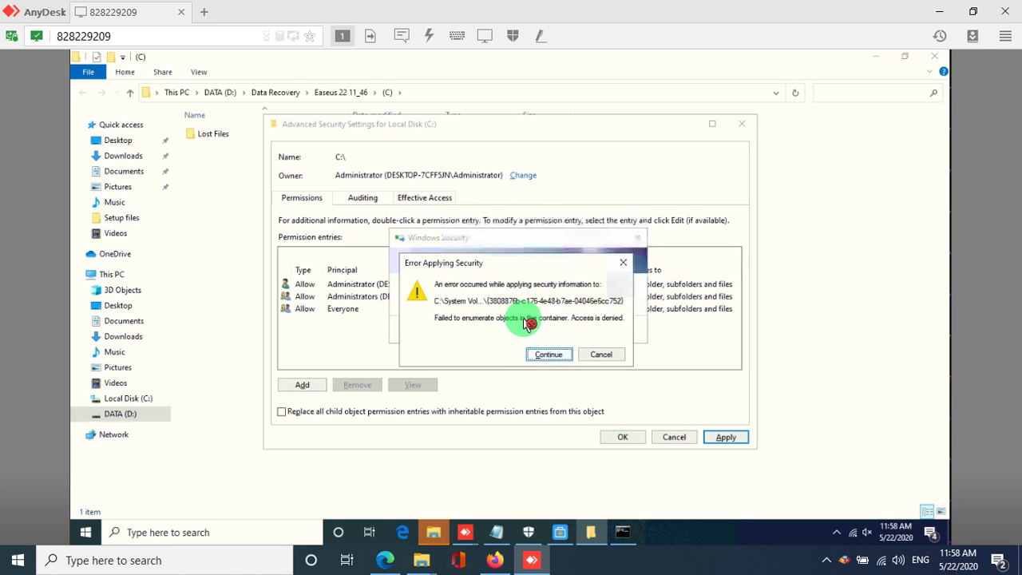
{"action": "left_click", "coordinate": [551, 355]}
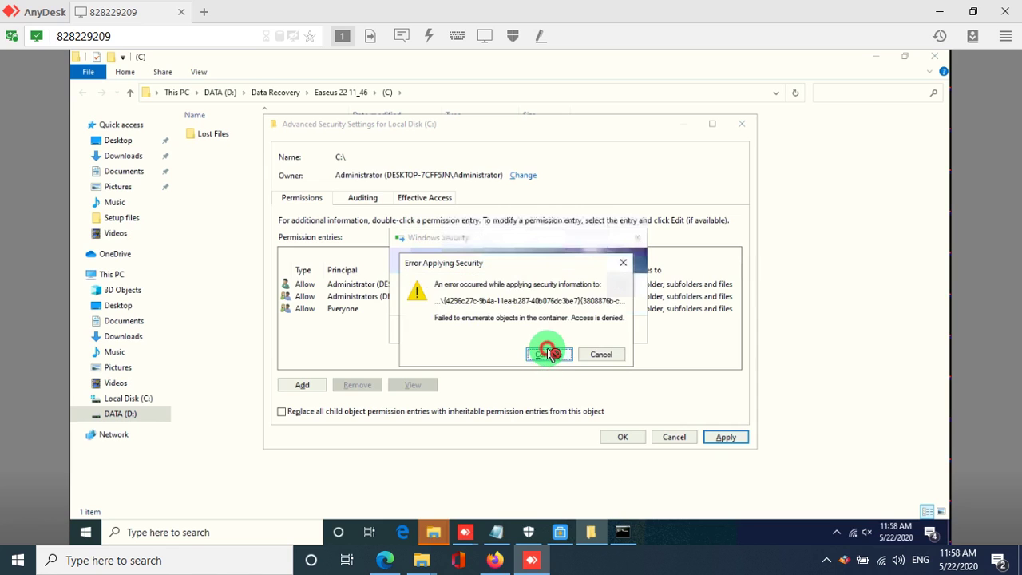
{"action": "left_click", "coordinate": [548, 351]}
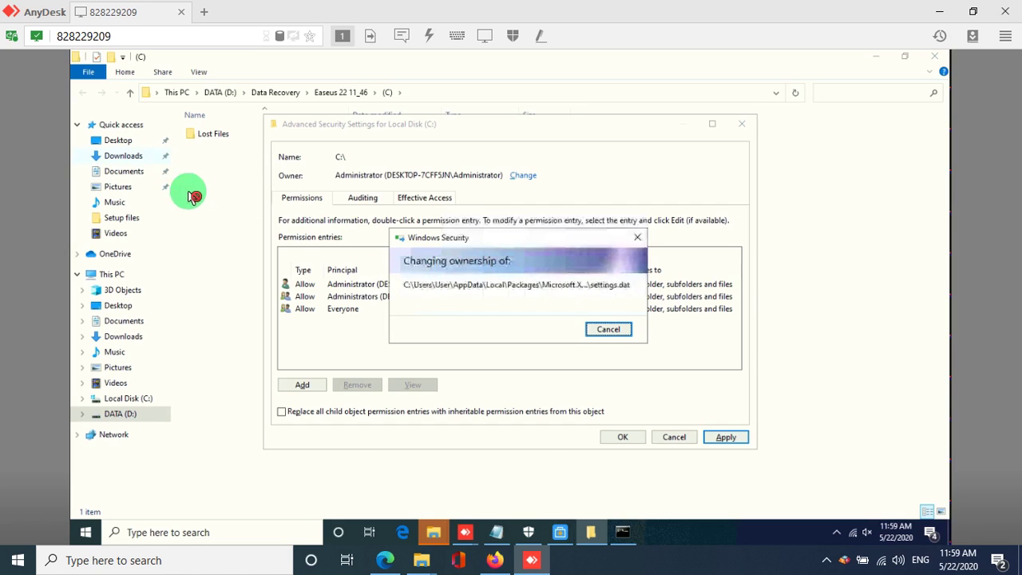
Step: Open the recovered Lost Files through #1 Lost Partition(NTFS), Users and User to the Desktop folder, and look through its contents
{"action": "double_click", "coordinate": [214, 134]}
{"action": "double_click", "coordinate": [258, 136]}
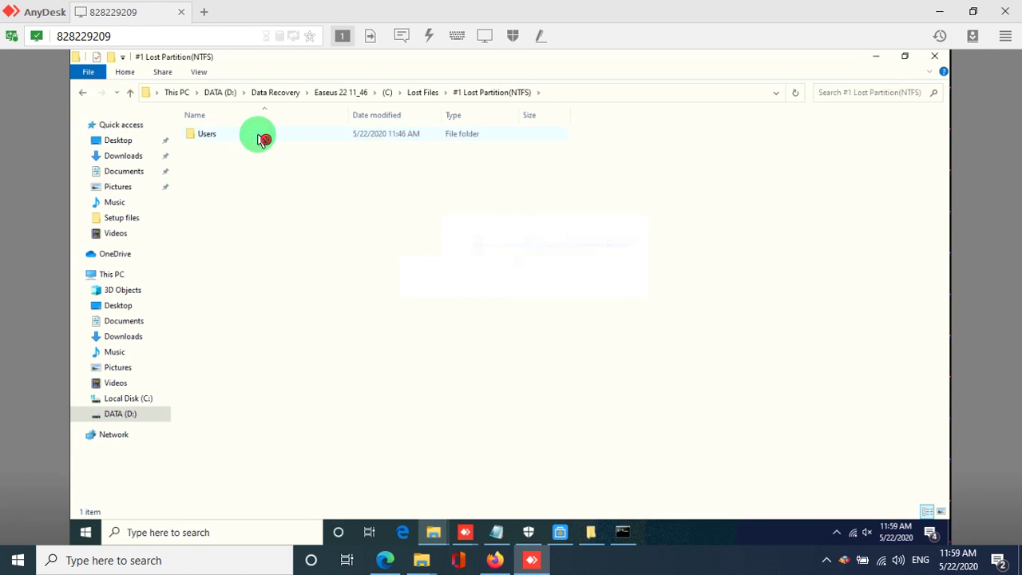
{"action": "double_click", "coordinate": [260, 137]}
{"action": "double_click", "coordinate": [262, 137]}
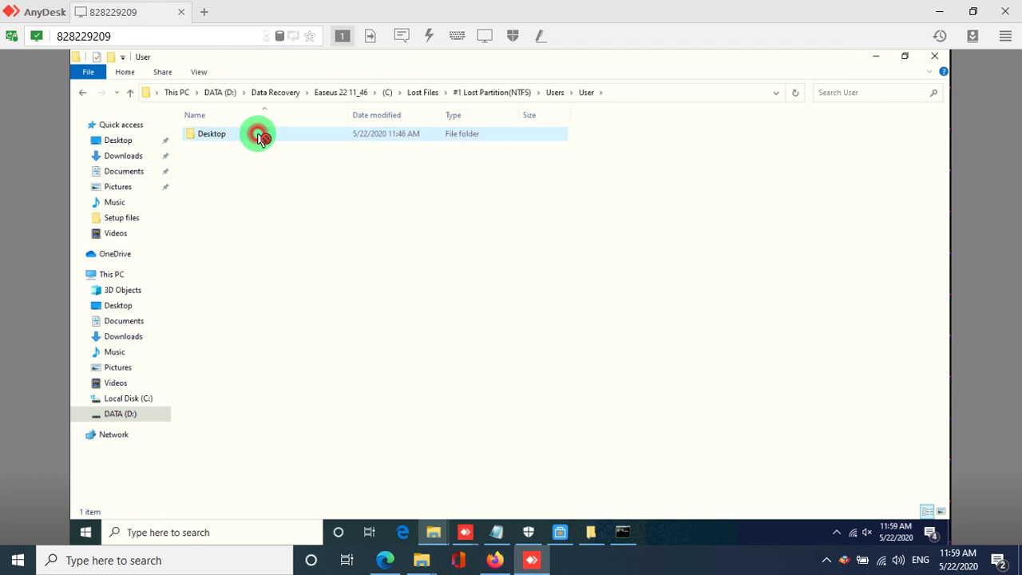
{"action": "double_click", "coordinate": [261, 136]}
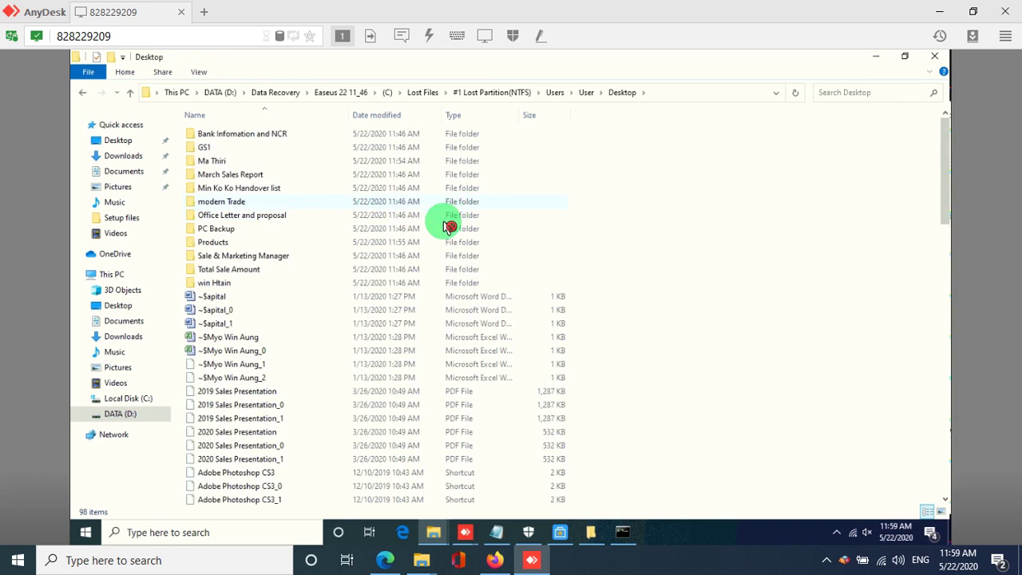
{"action": "scroll", "coordinate": [445, 230], "scroll_direction": "down", "scroll_amount": 4}
{"action": "scroll", "coordinate": [447, 230], "scroll_direction": "down", "scroll_amount": 20}
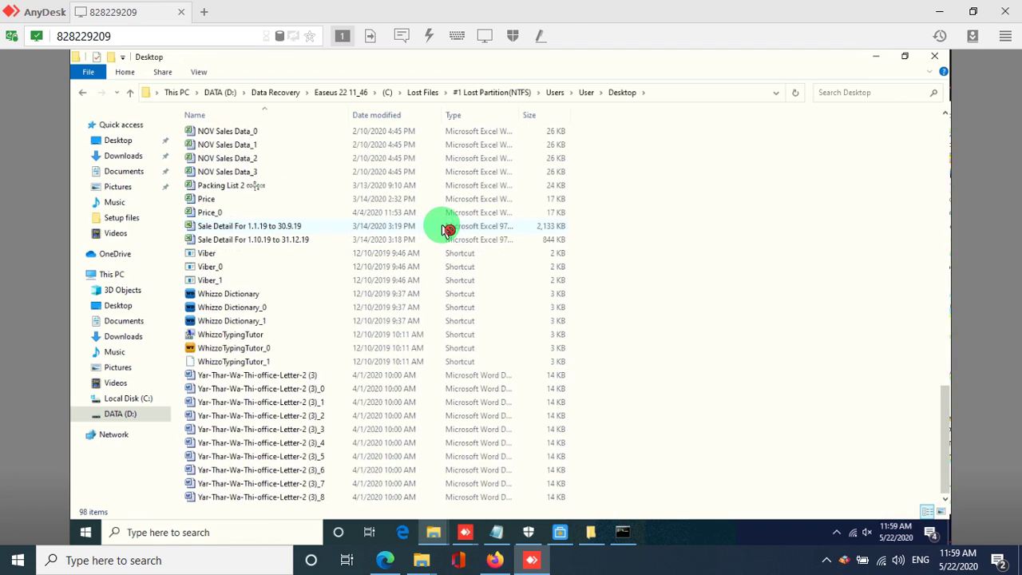
{"action": "scroll", "coordinate": [600, 258], "scroll_direction": "up", "scroll_amount": 20}
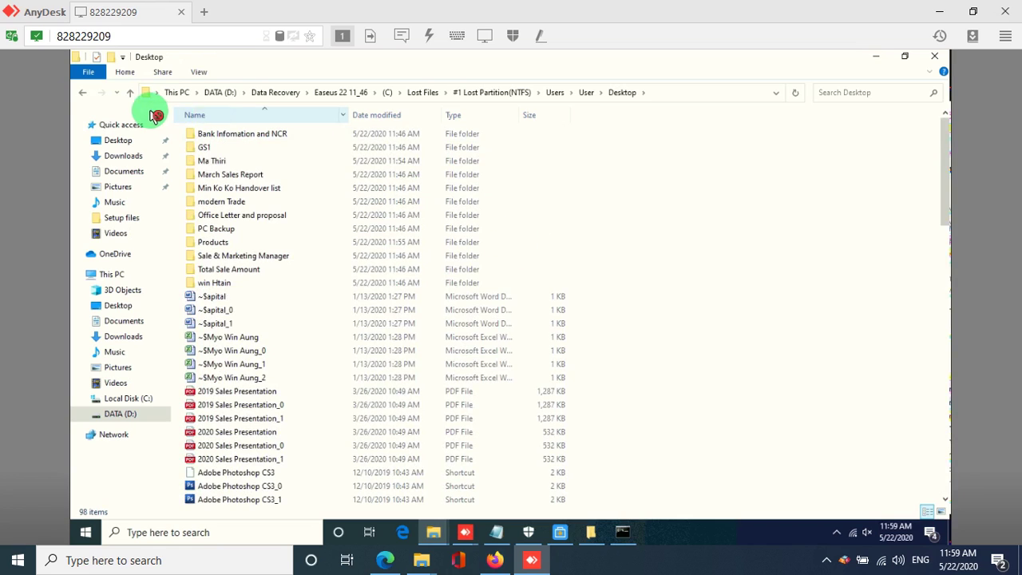
Step: Go back up to the recovered Users folder and reopen the User and Desktop folders
{"action": "left_click", "coordinate": [86, 93]}
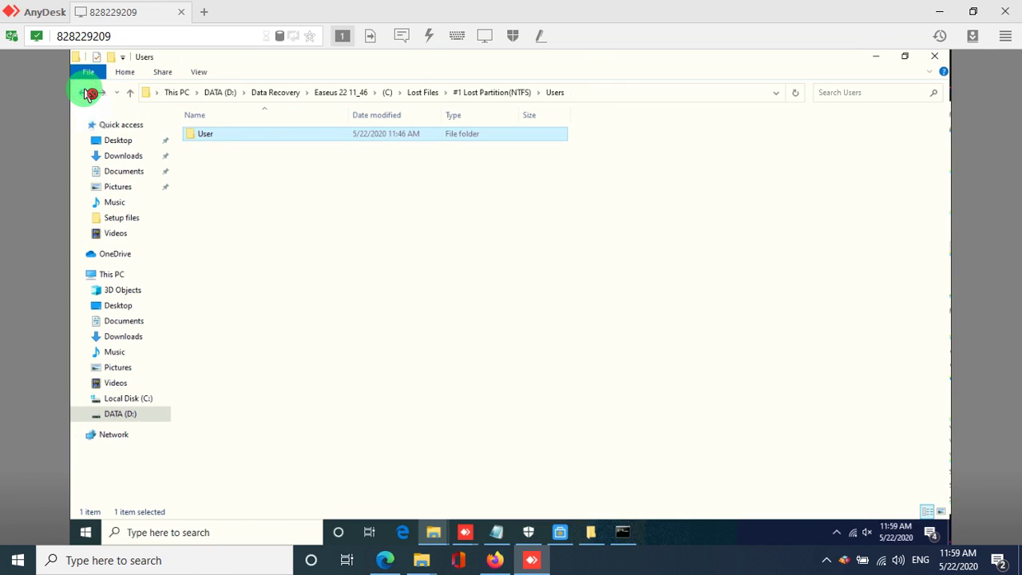
{"action": "double_click", "coordinate": [201, 133]}
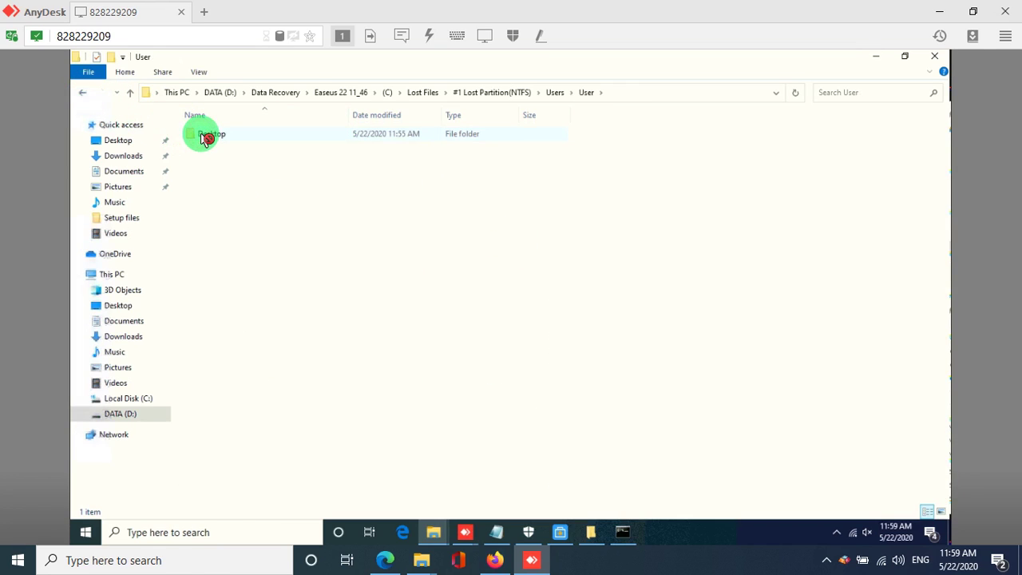
{"action": "left_click", "coordinate": [206, 137]}
{"action": "double_click", "coordinate": [206, 137]}
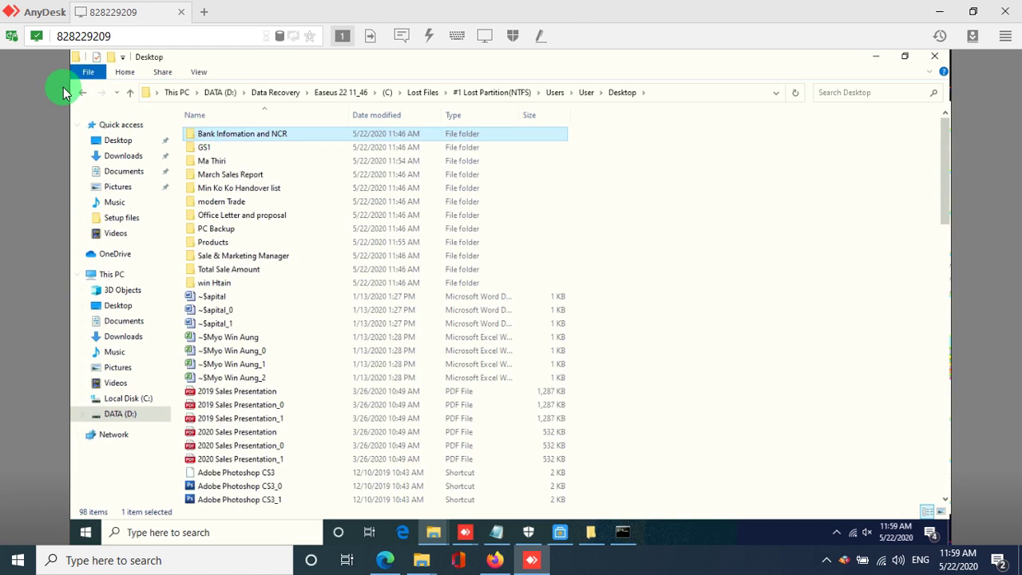
{"action": "left_click", "coordinate": [86, 93]}
{"action": "double_click", "coordinate": [221, 132]}
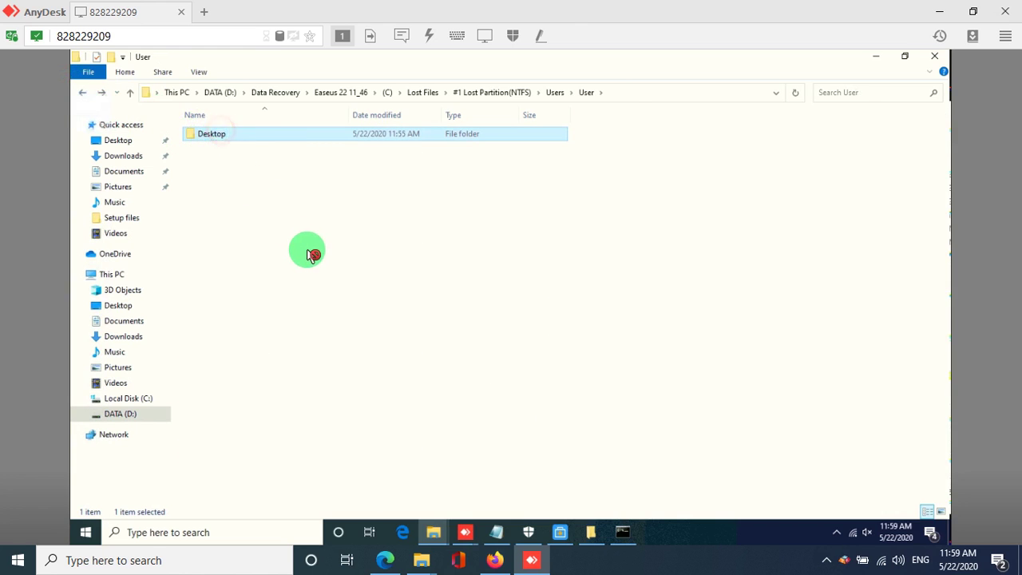
Step: View the properties of the recovered Book1_1 Excel file and close them without changes
{"action": "scroll", "coordinate": [307, 331], "scroll_direction": "down", "scroll_amount": 1}
{"action": "scroll", "coordinate": [306, 332], "scroll_direction": "down", "scroll_amount": 4}
{"action": "left_click", "coordinate": [256, 350]}
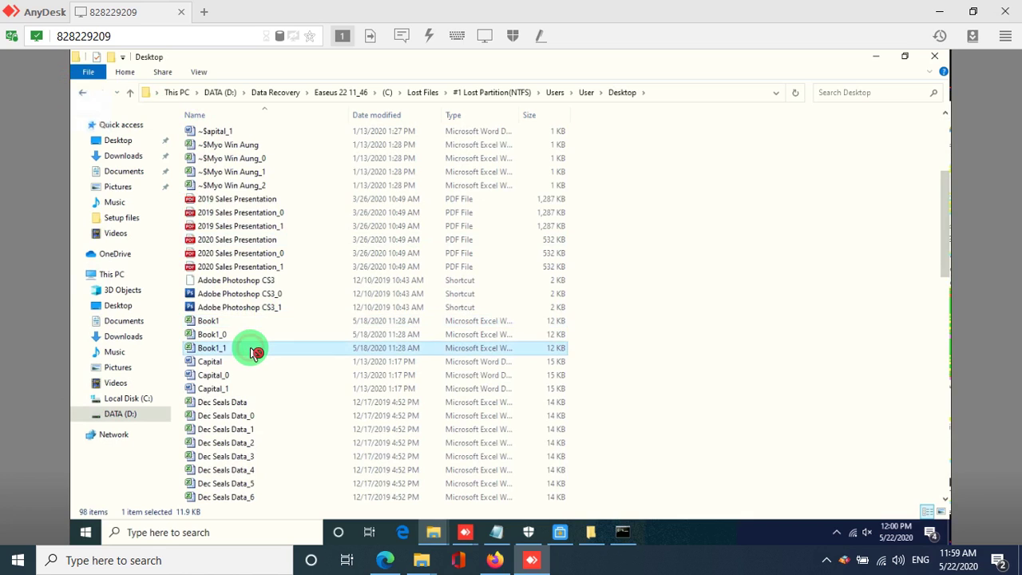
{"action": "right_click", "coordinate": [252, 349]}
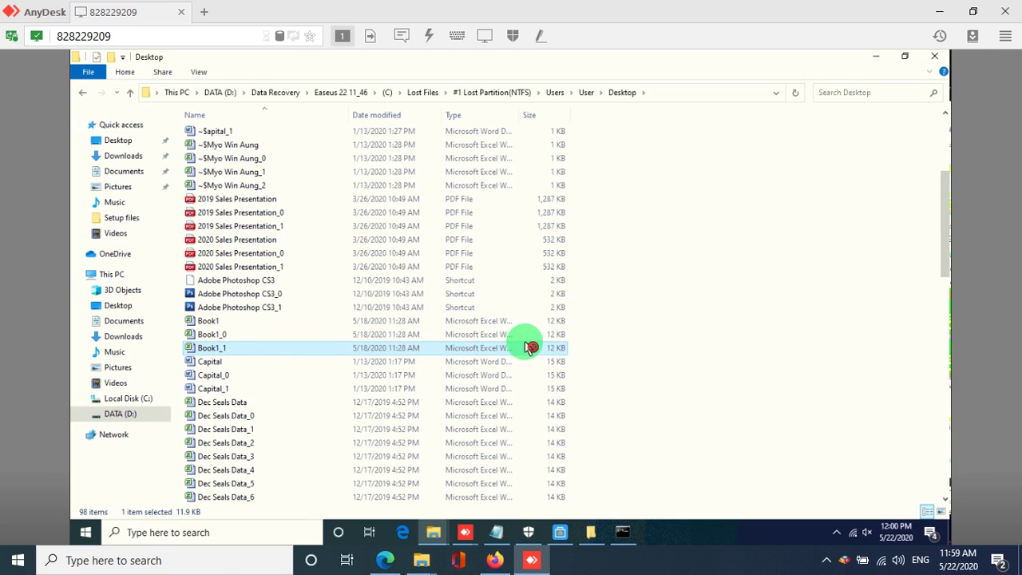
{"action": "left_click", "coordinate": [362, 509]}
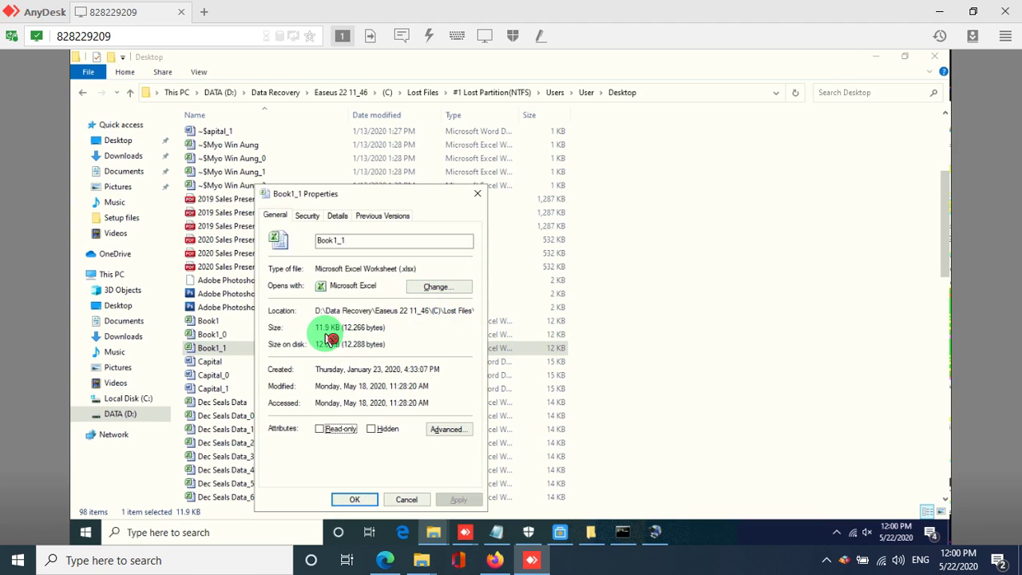
{"action": "left_click", "coordinate": [407, 500]}
Step: Look through the remaining recovered Desktop files and return to the User folder
{"action": "scroll", "coordinate": [272, 264], "scroll_direction": "down", "scroll_amount": 2}
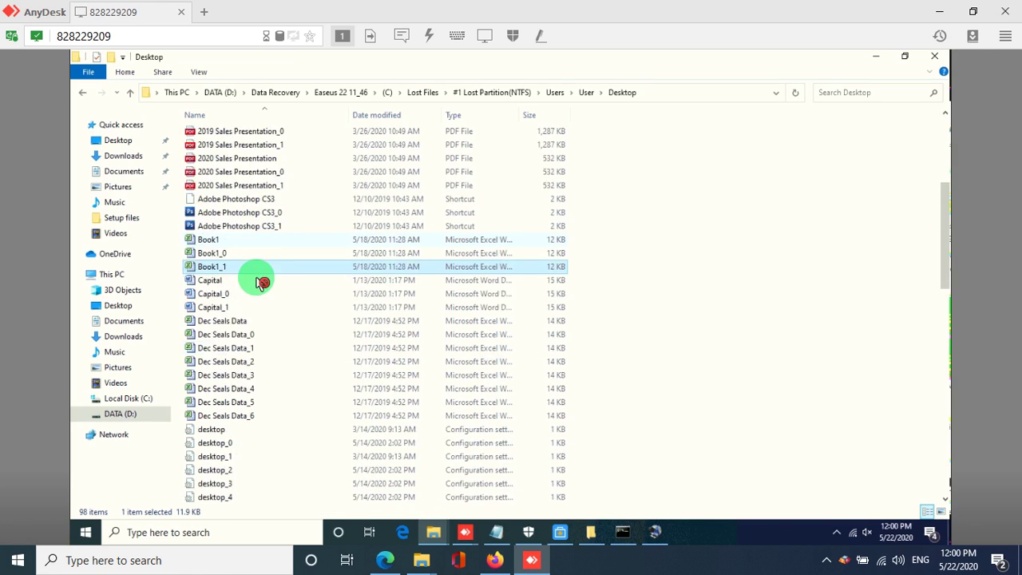
{"action": "scroll", "coordinate": [262, 281], "scroll_direction": "down", "scroll_amount": 9}
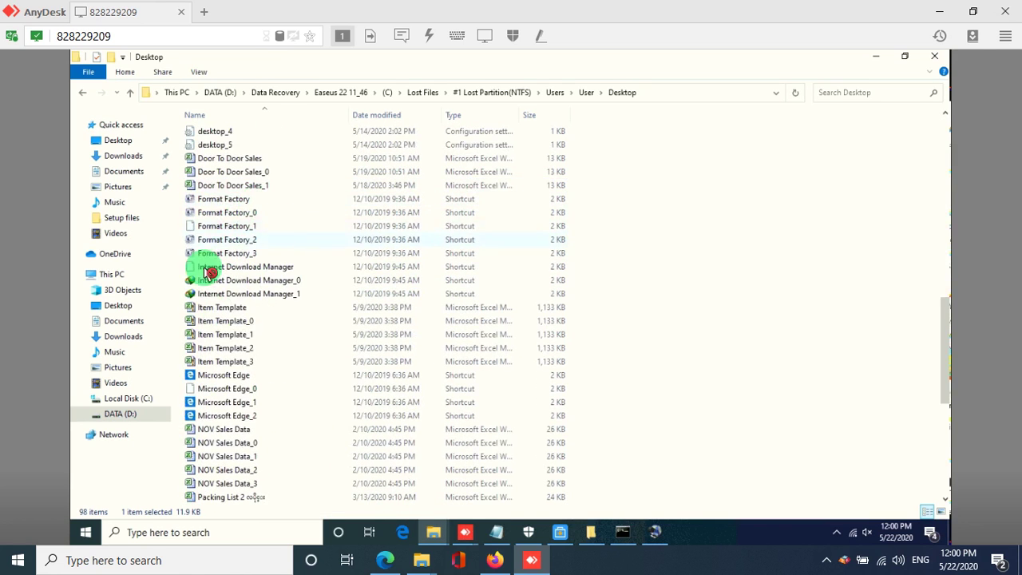
{"action": "scroll", "coordinate": [209, 272], "scroll_direction": "down", "scroll_amount": 6}
{"action": "left_click", "coordinate": [83, 92]}
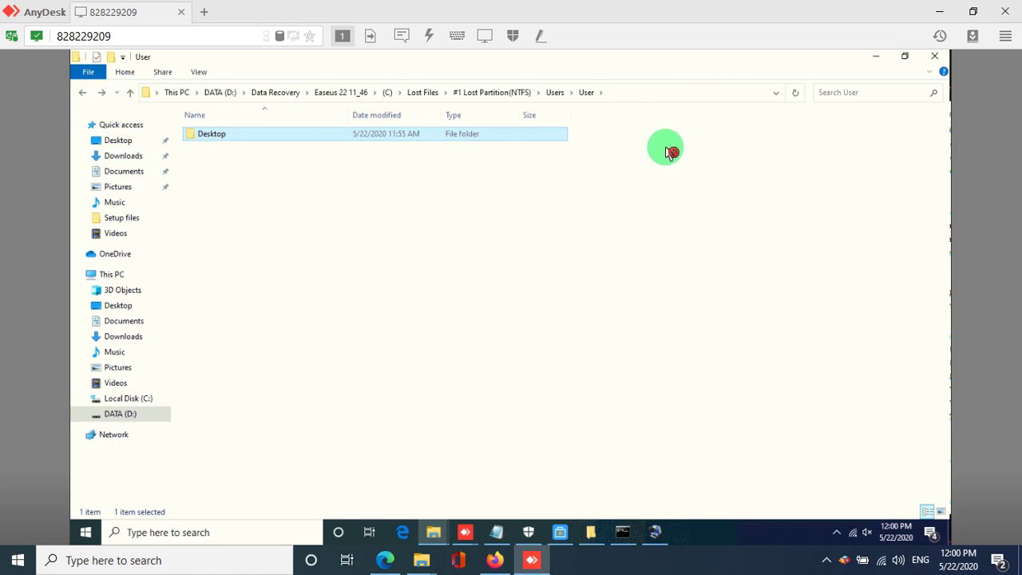
Step: Minimize the recovered folder window and accept automatic checking in the Epson L805 Series software update dialog
{"action": "left_click", "coordinate": [877, 56]}
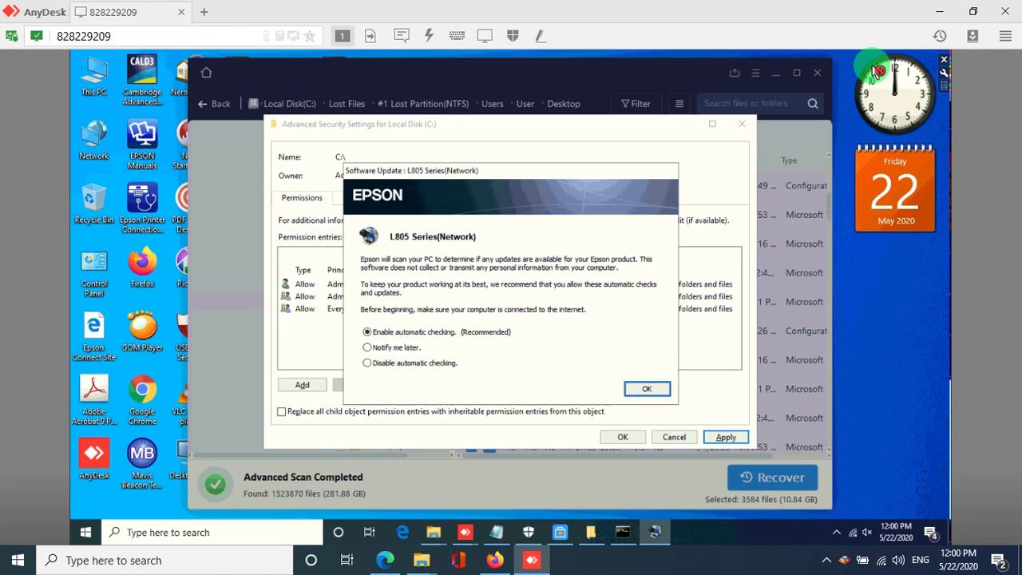
{"action": "left_click", "coordinate": [647, 389]}
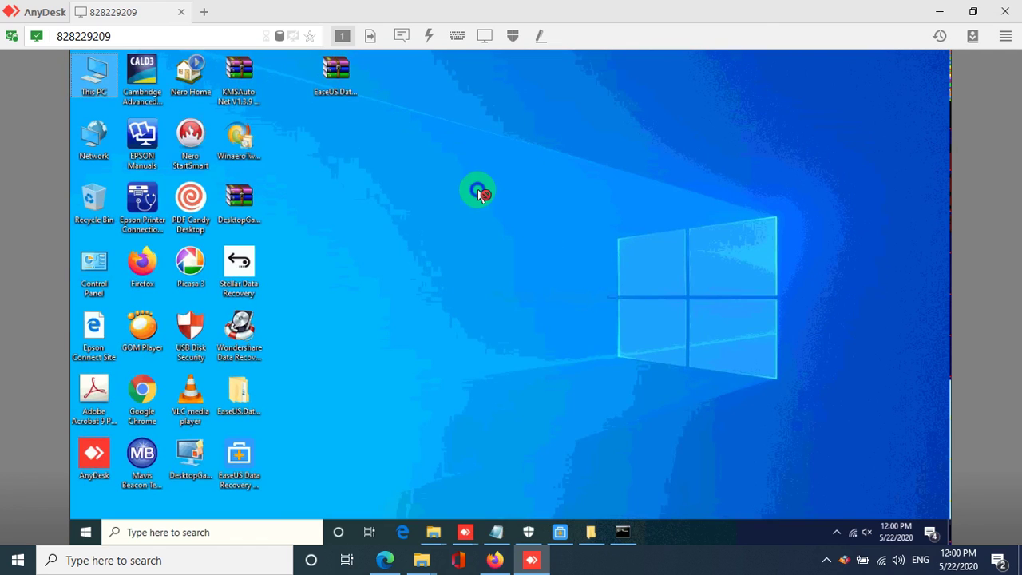
Step: Refresh the remote desktop and point out the EaseUS Data Recovery archive and This PC by selecting them
{"action": "right_click", "coordinate": [479, 193]}
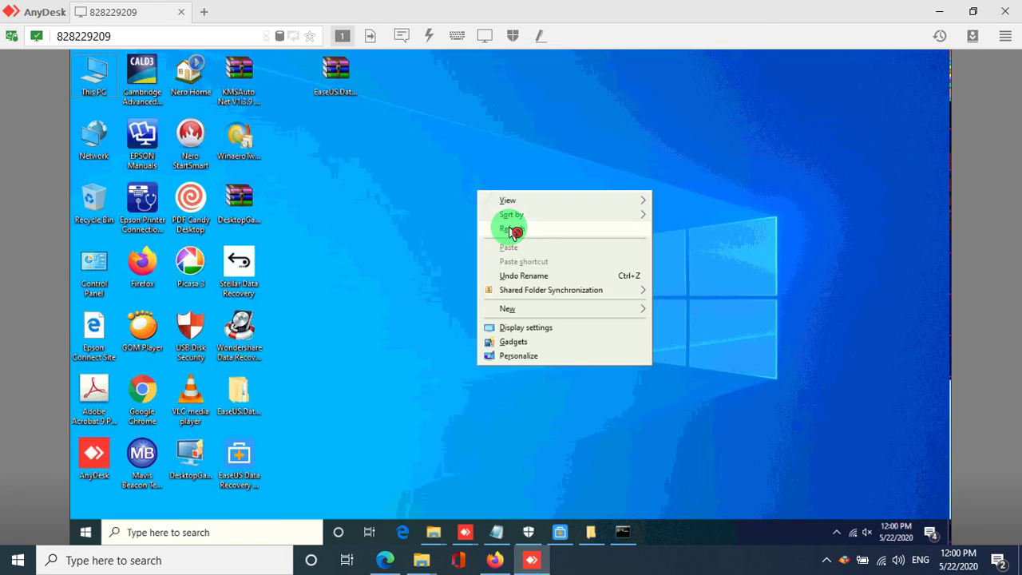
{"action": "left_click", "coordinate": [512, 227]}
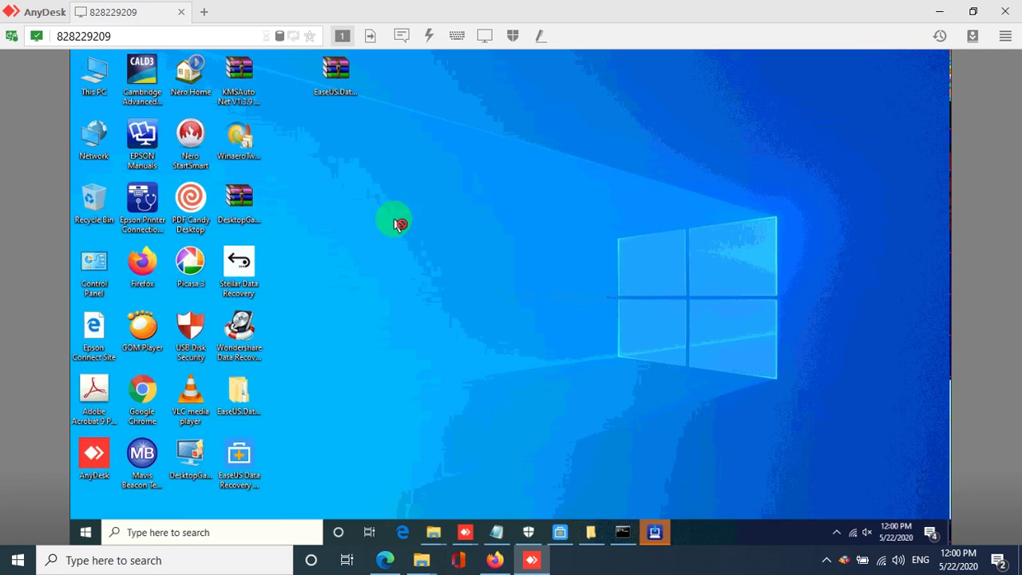
{"action": "left_click", "coordinate": [335, 72]}
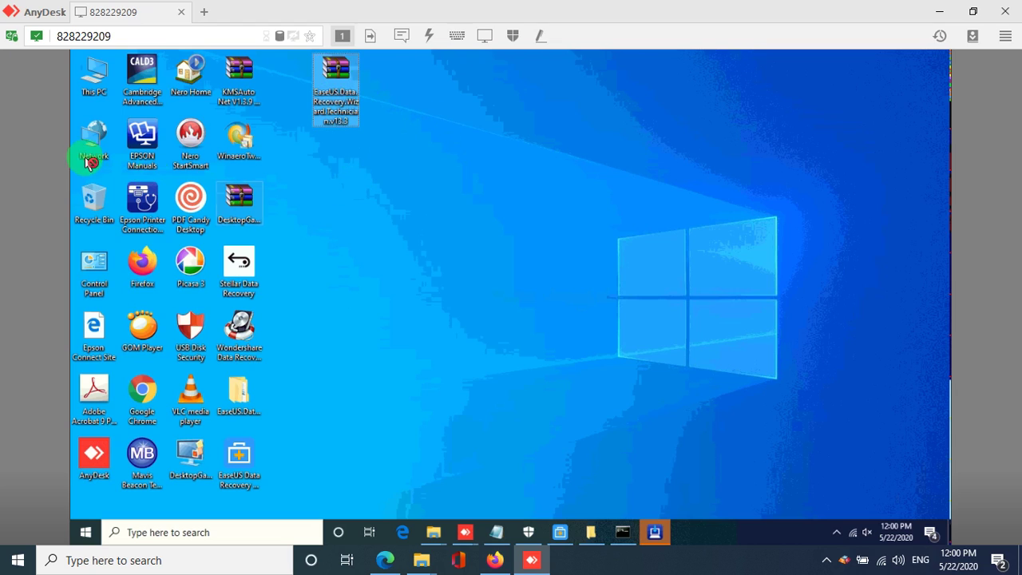
{"action": "left_click", "coordinate": [94, 77]}
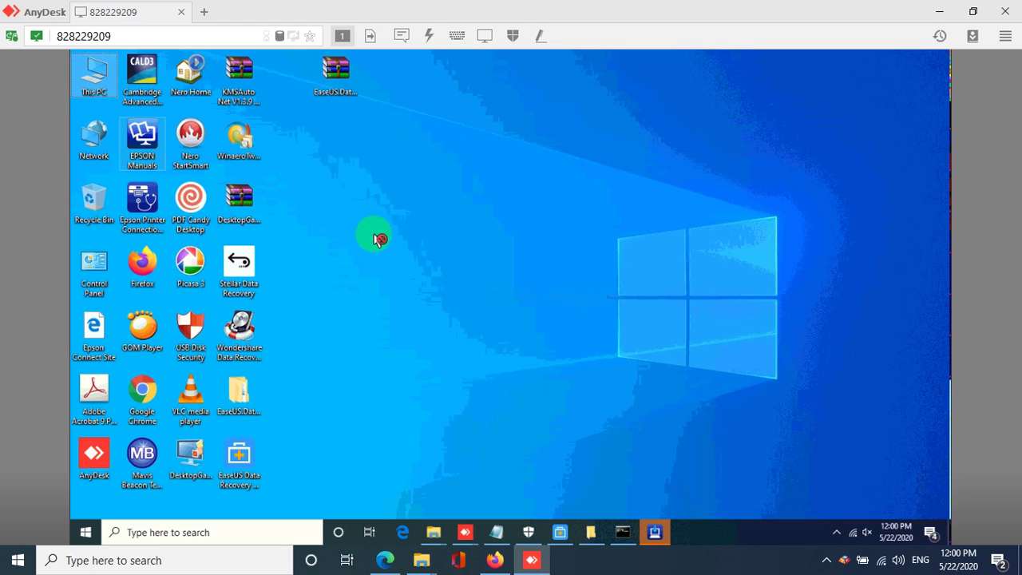
{"action": "right_click", "coordinate": [455, 168]}
{"action": "left_click", "coordinate": [485, 203]}
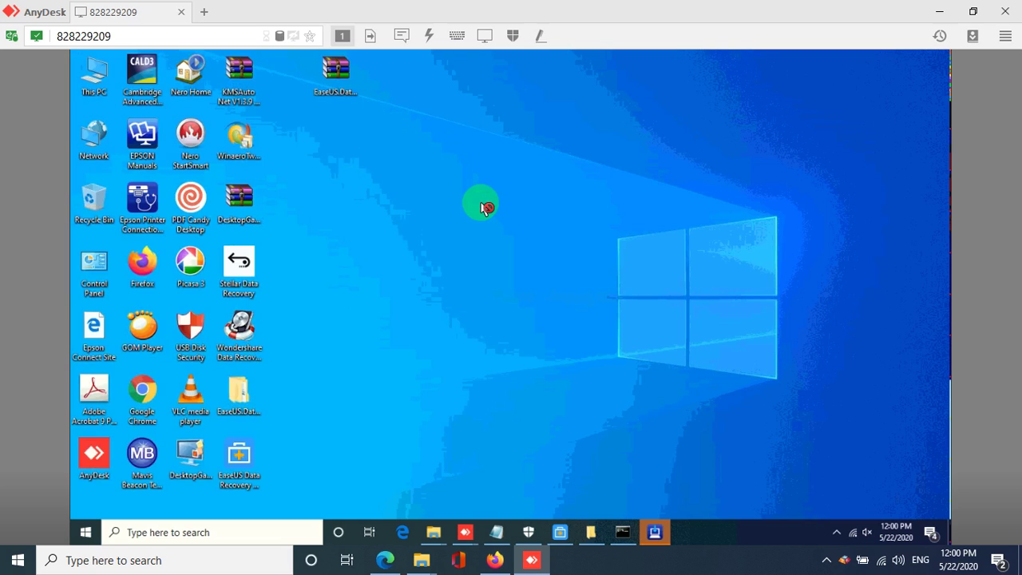
Step: Move the EaseUS Data Recovery archive one row down on the remote desktop and refresh the desktop
{"action": "left_click", "coordinate": [317, 90]}
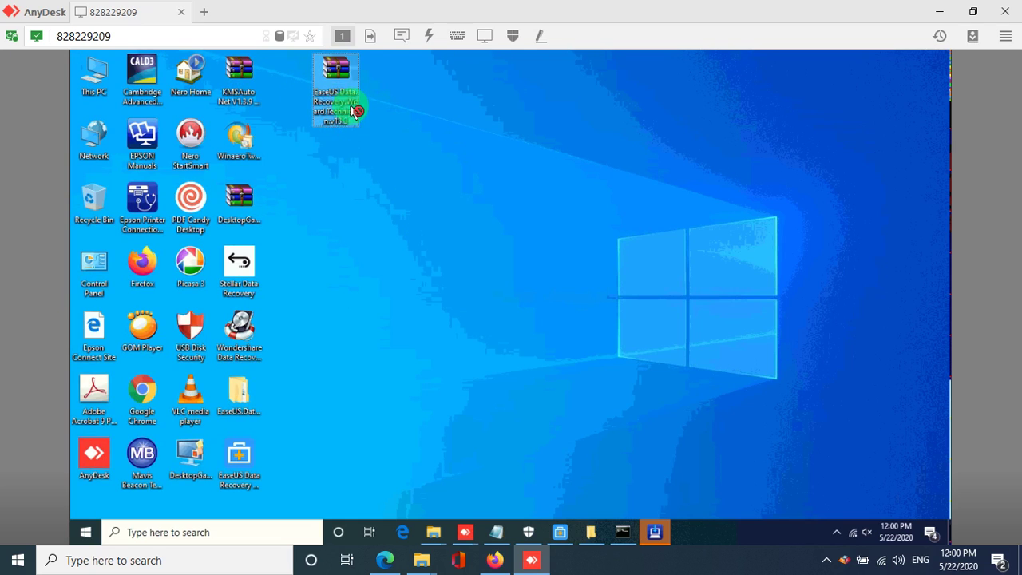
{"action": "left_click_drag", "start_coordinate": [347, 104], "coordinate": [376, 131]}
{"action": "right_click", "coordinate": [390, 127]}
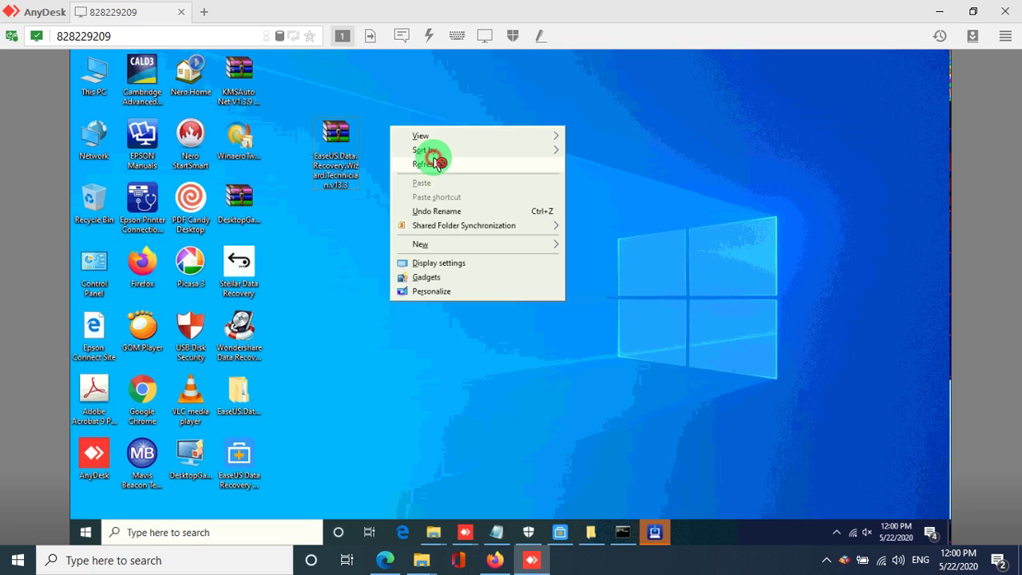
{"action": "left_click", "coordinate": [437, 163]}
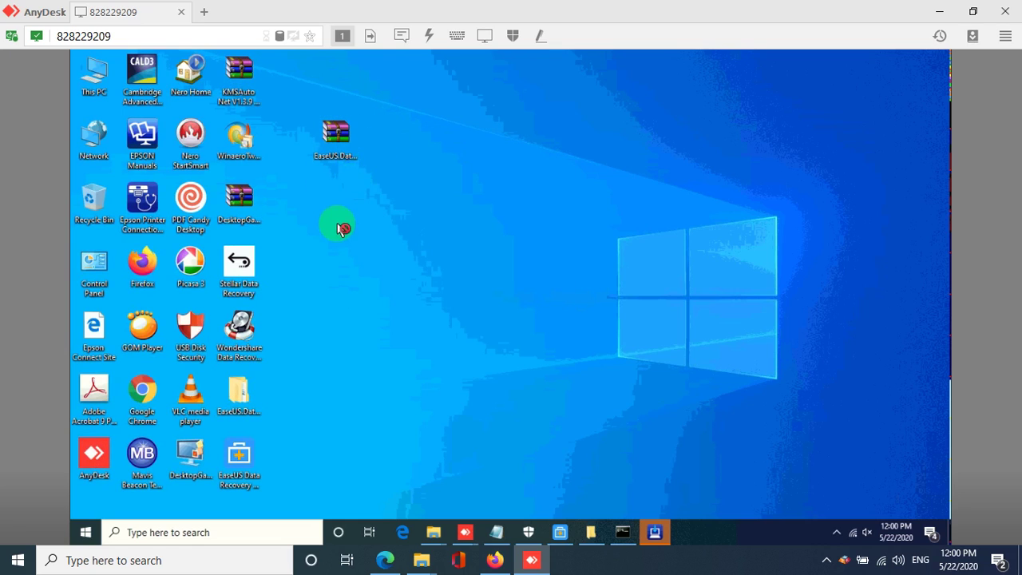
{"action": "right_click", "coordinate": [419, 176]}
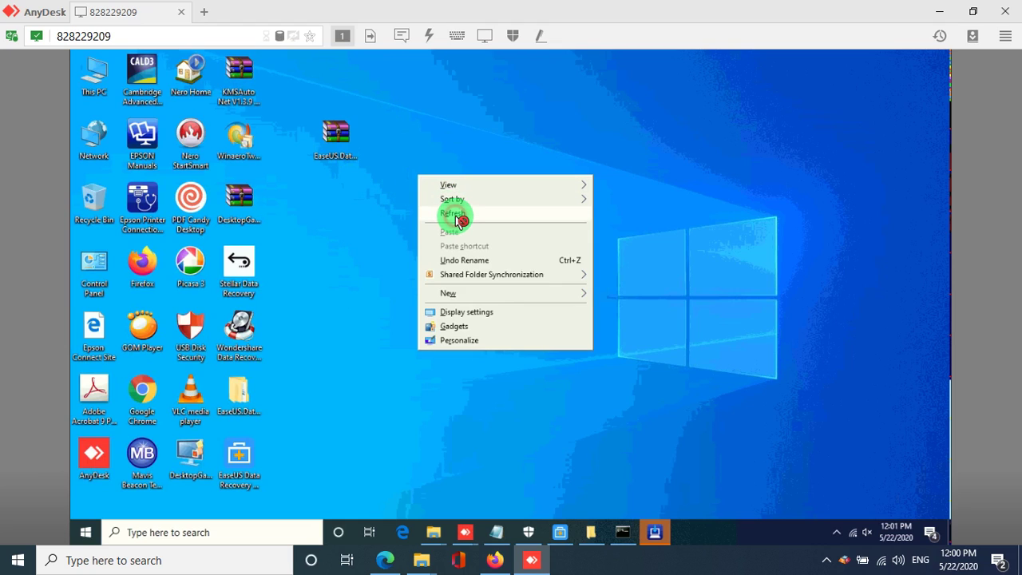
{"action": "left_click", "coordinate": [459, 218]}
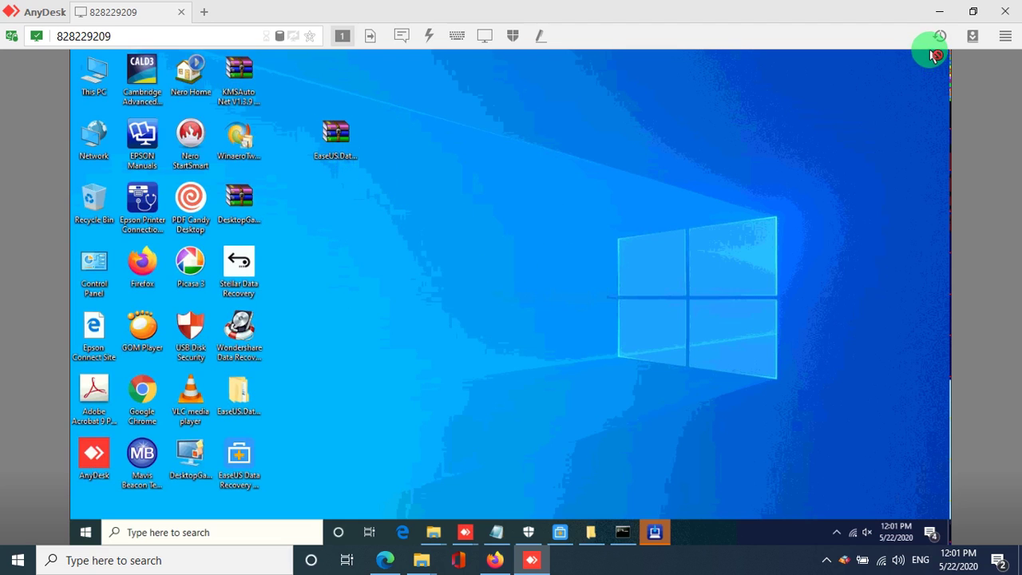
Step: Show the hidden notification area icons of the local computer
{"action": "left_click", "coordinate": [827, 559]}
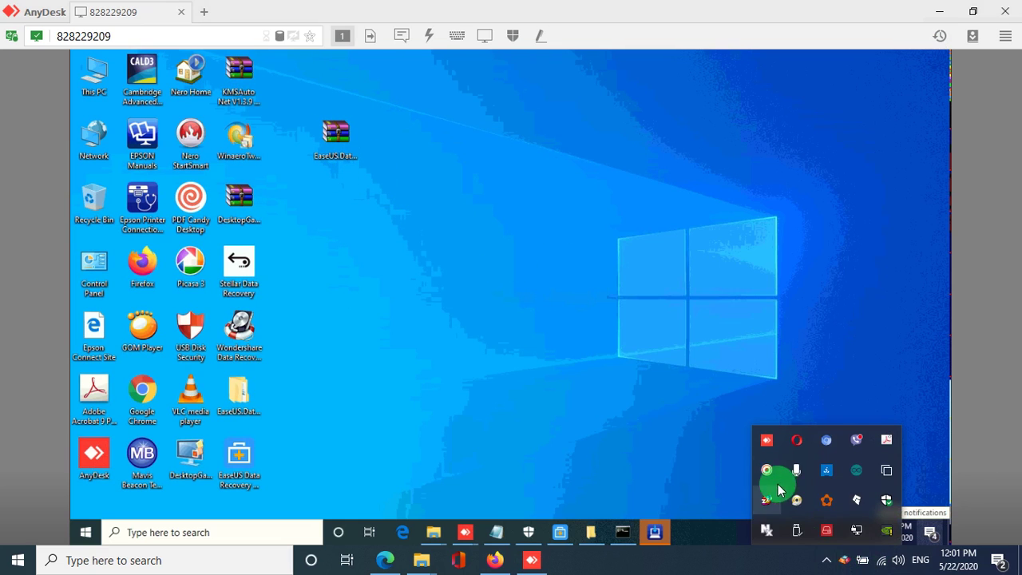